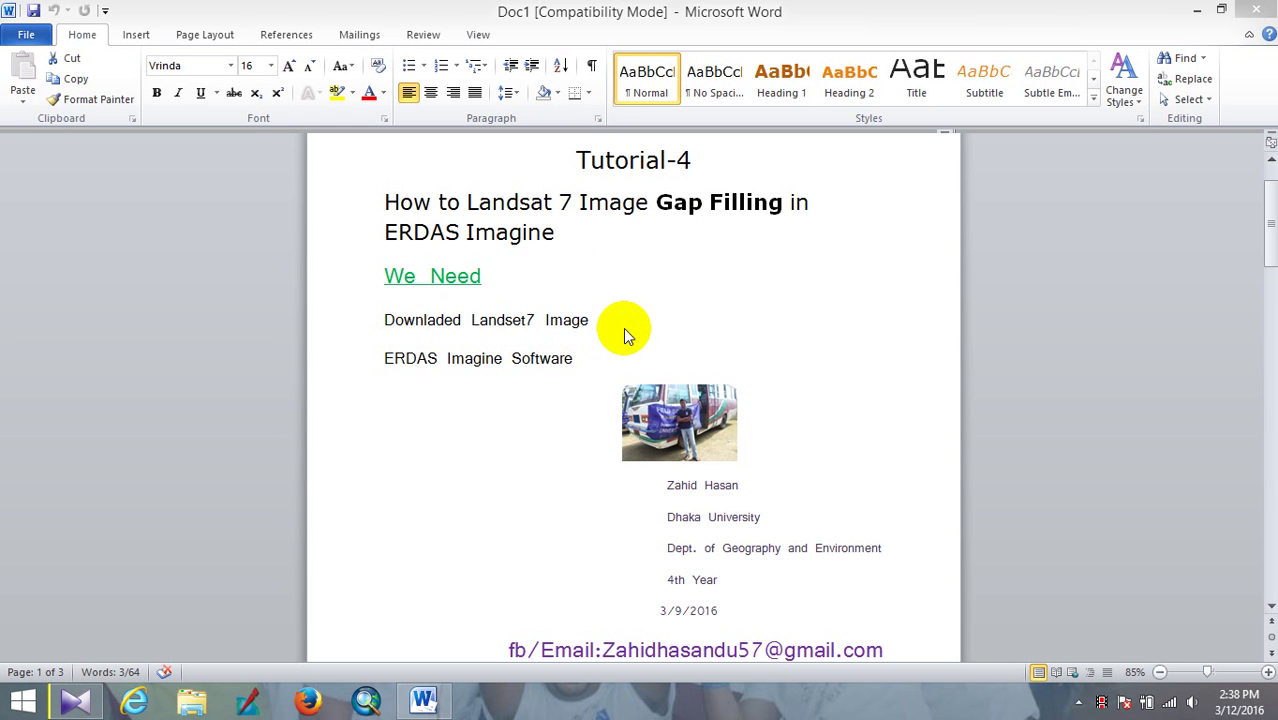
pyautogui.tripleClick(585, 325)
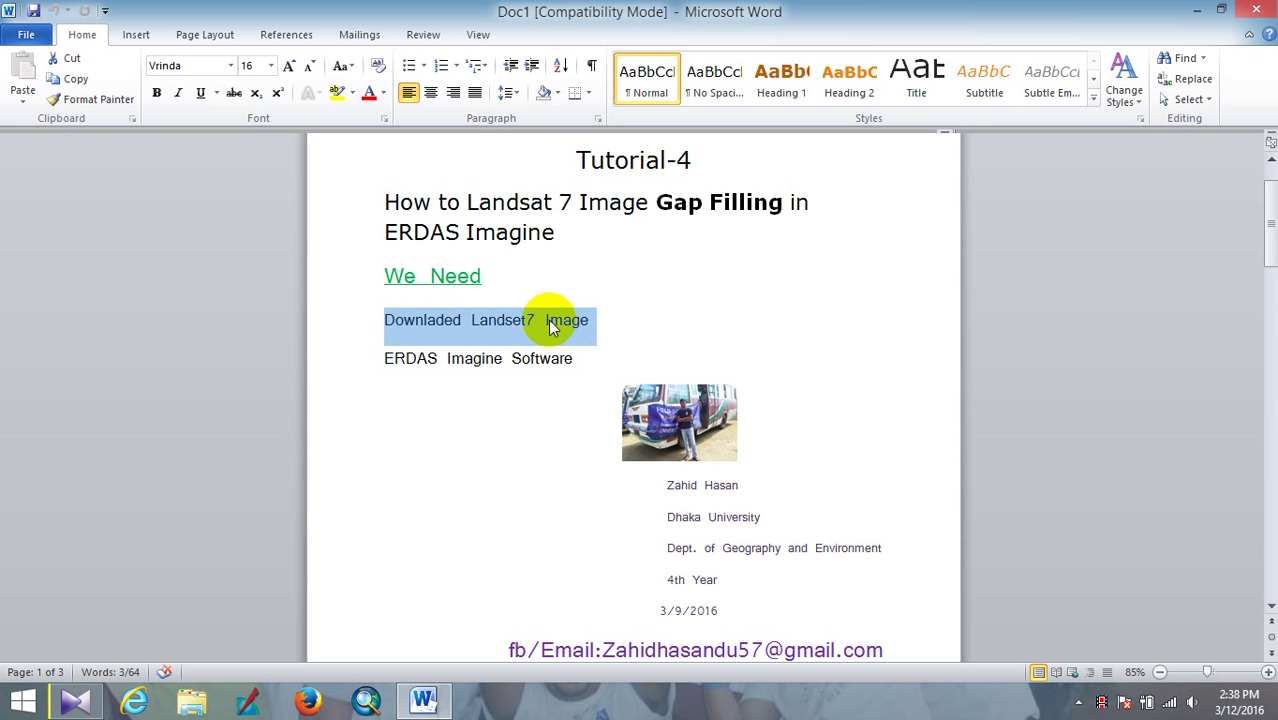
pyautogui.click(192, 700)
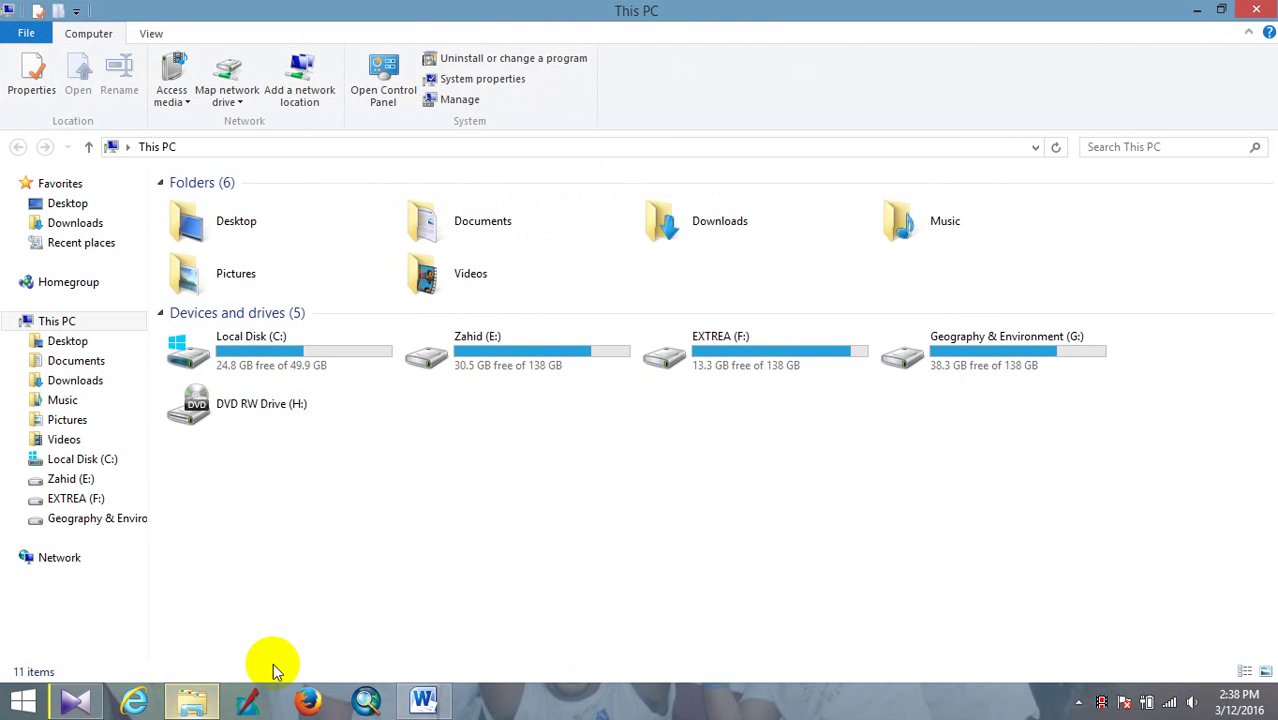
pyautogui.doubleClick(1032, 349)
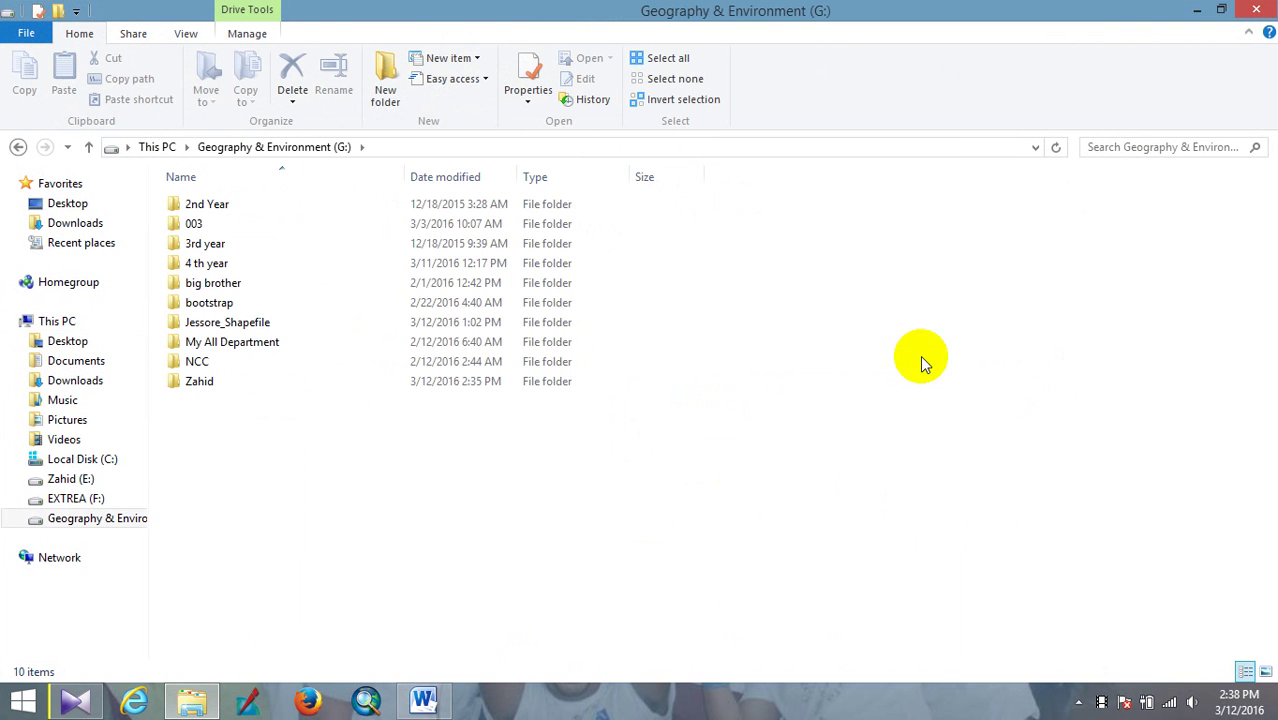
pyautogui.doubleClick(329, 389)
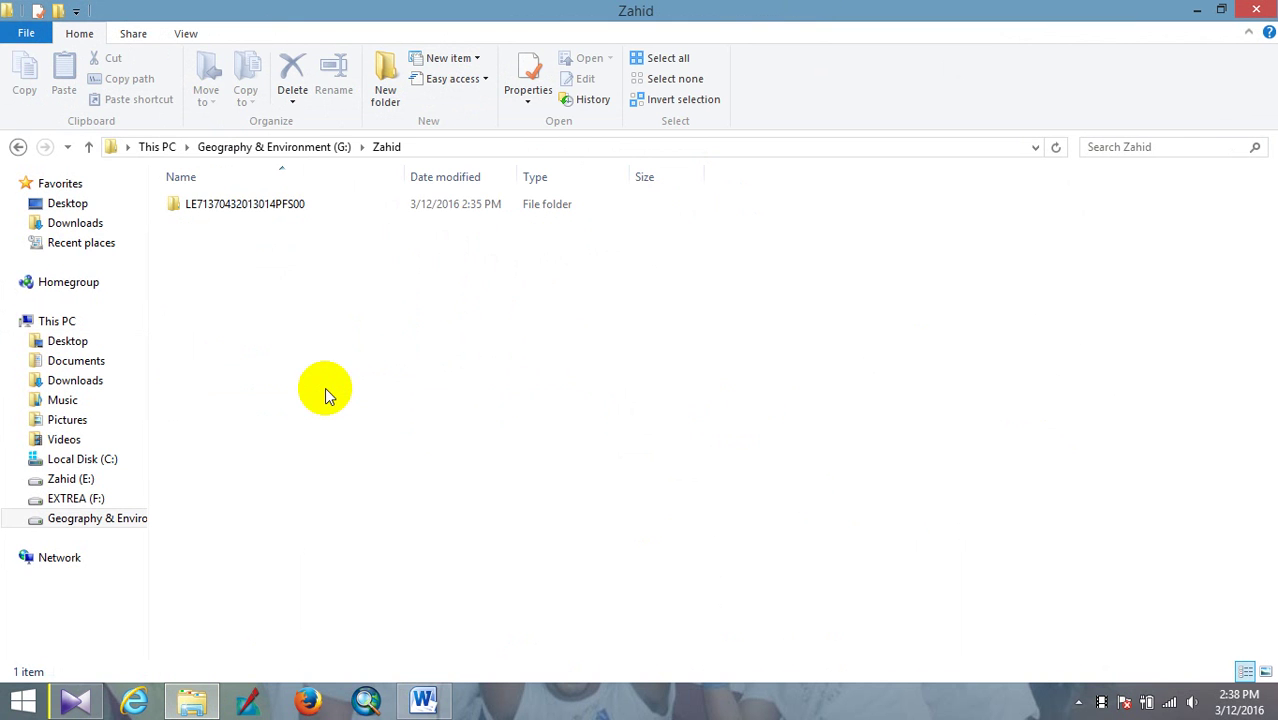
pyautogui.doubleClick(281, 204)
pyautogui.click(281, 204)
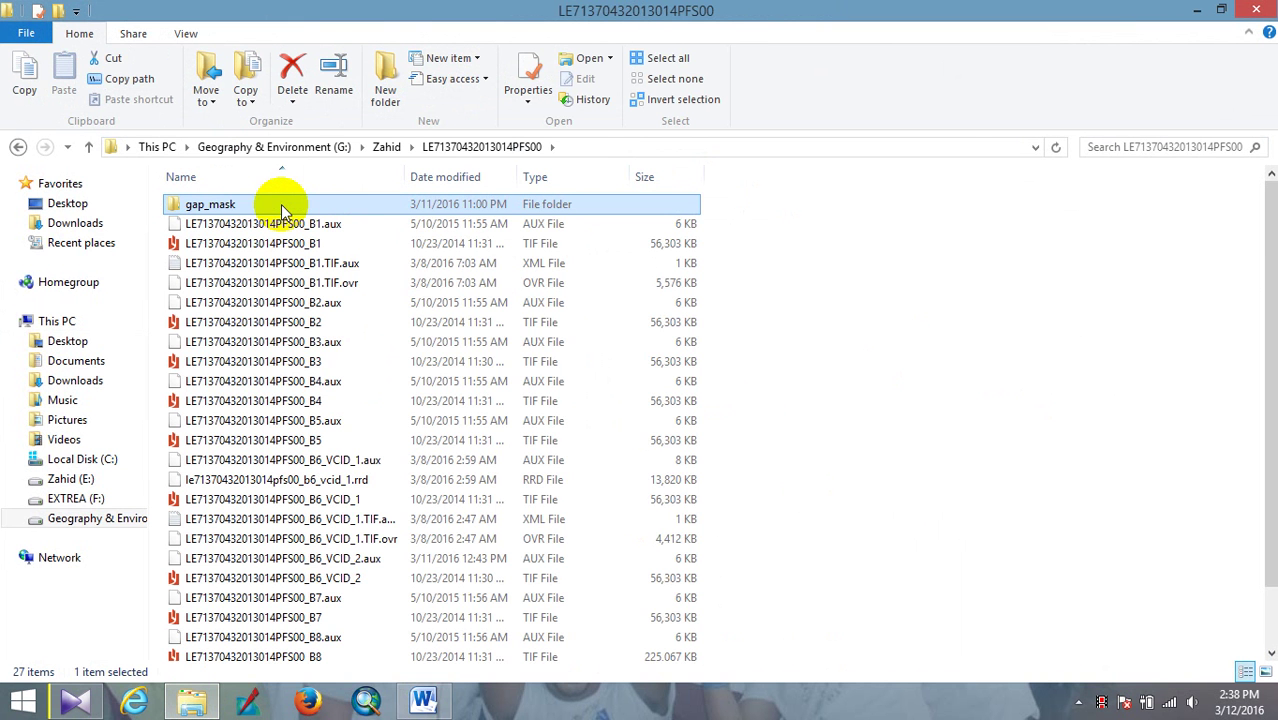
pyautogui.scroll(-2, 884, 345)
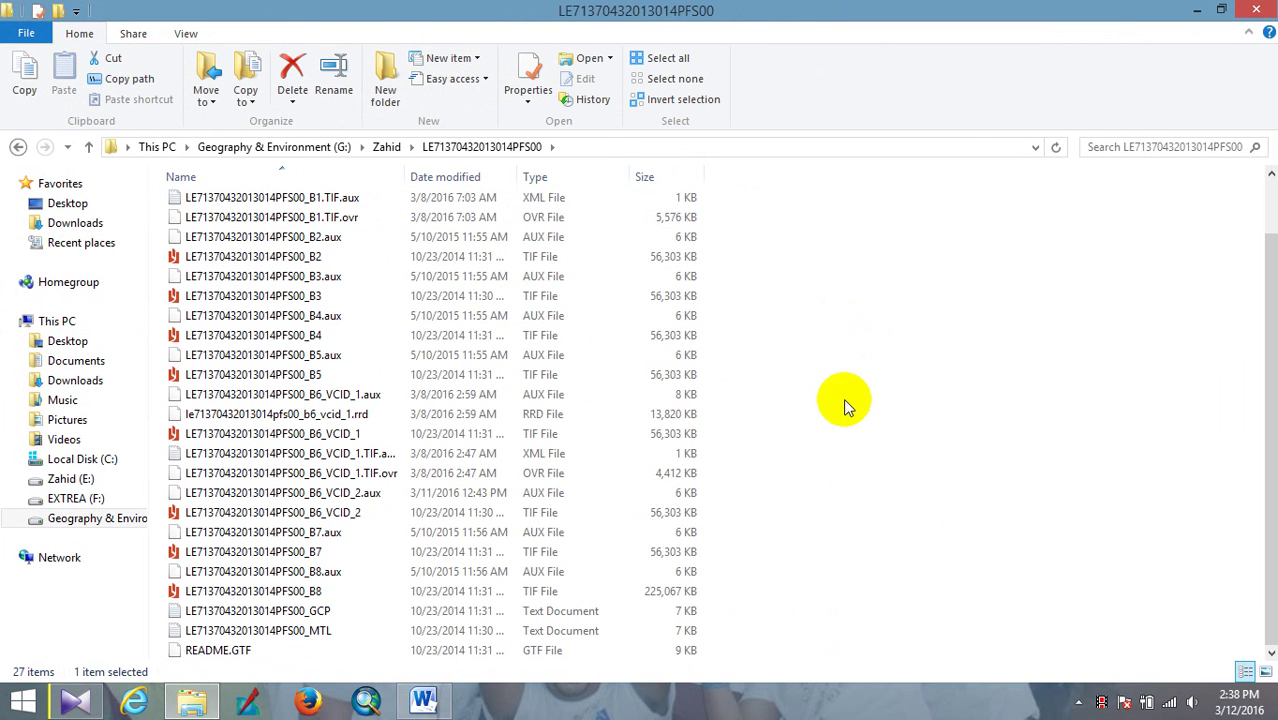
pyautogui.click(304, 636)
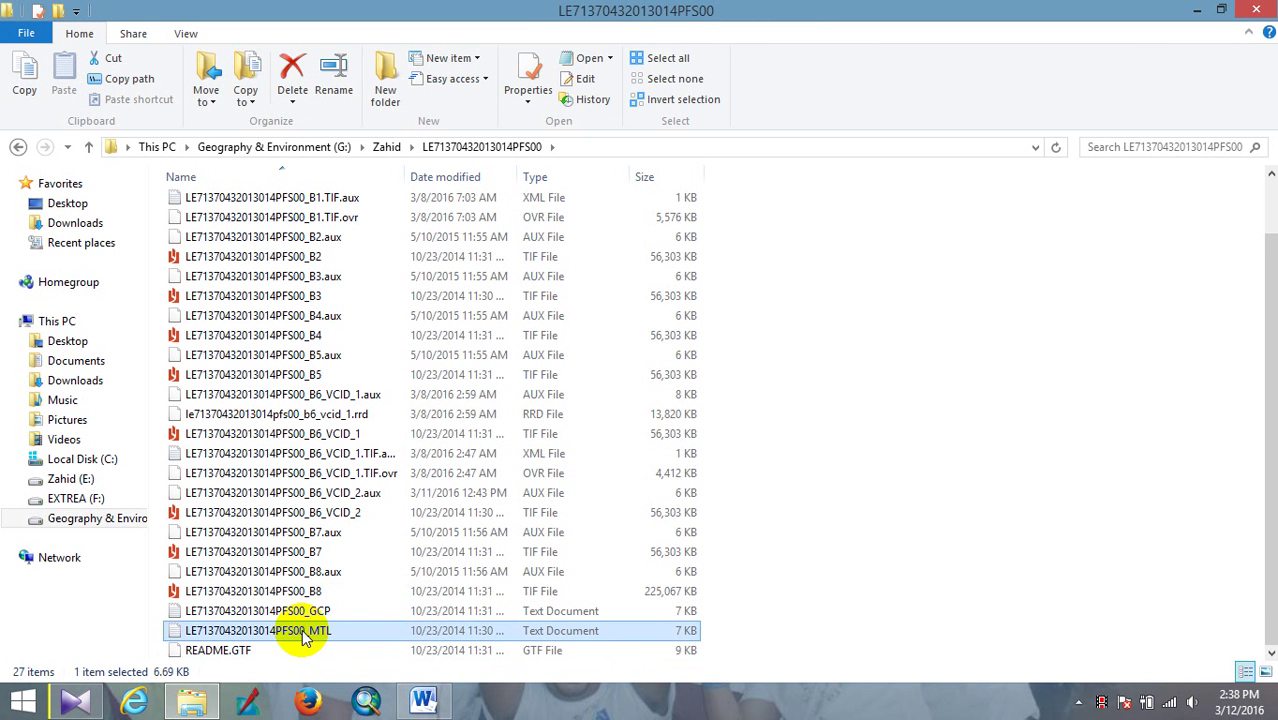
pyautogui.rightClick(305, 637)
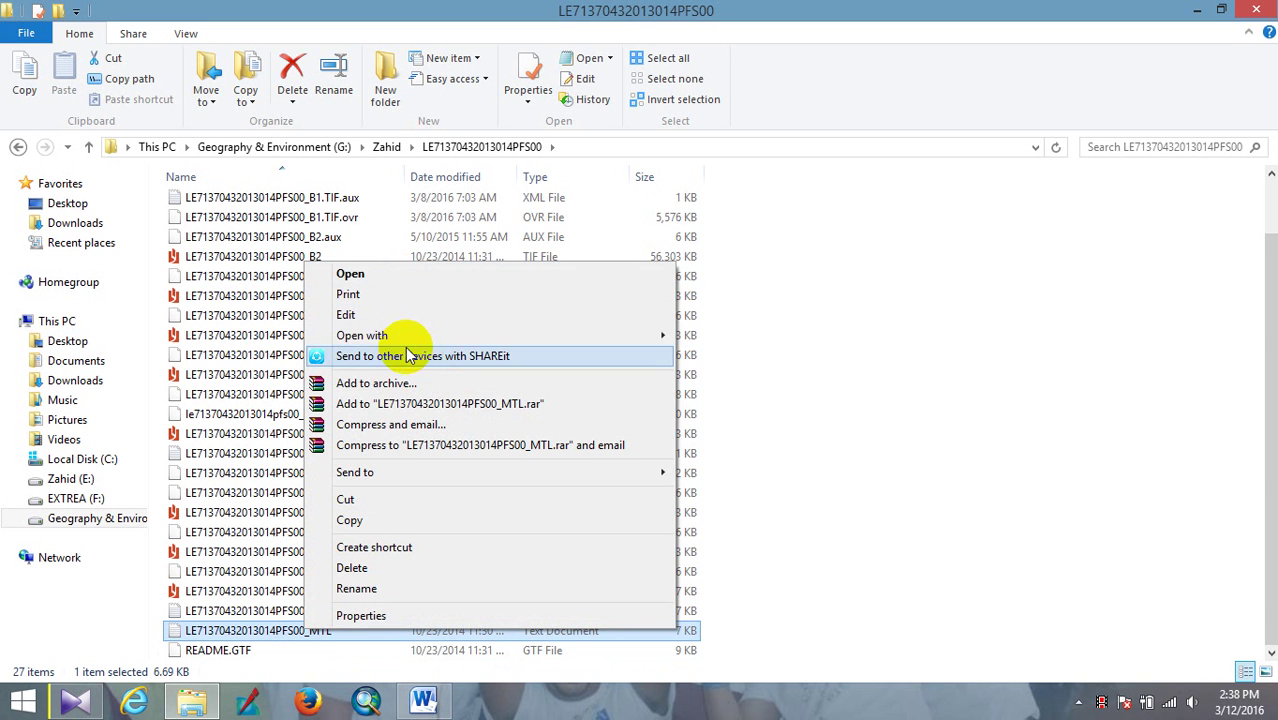
pyautogui.moveTo(422, 342)
pyautogui.click(765, 354)
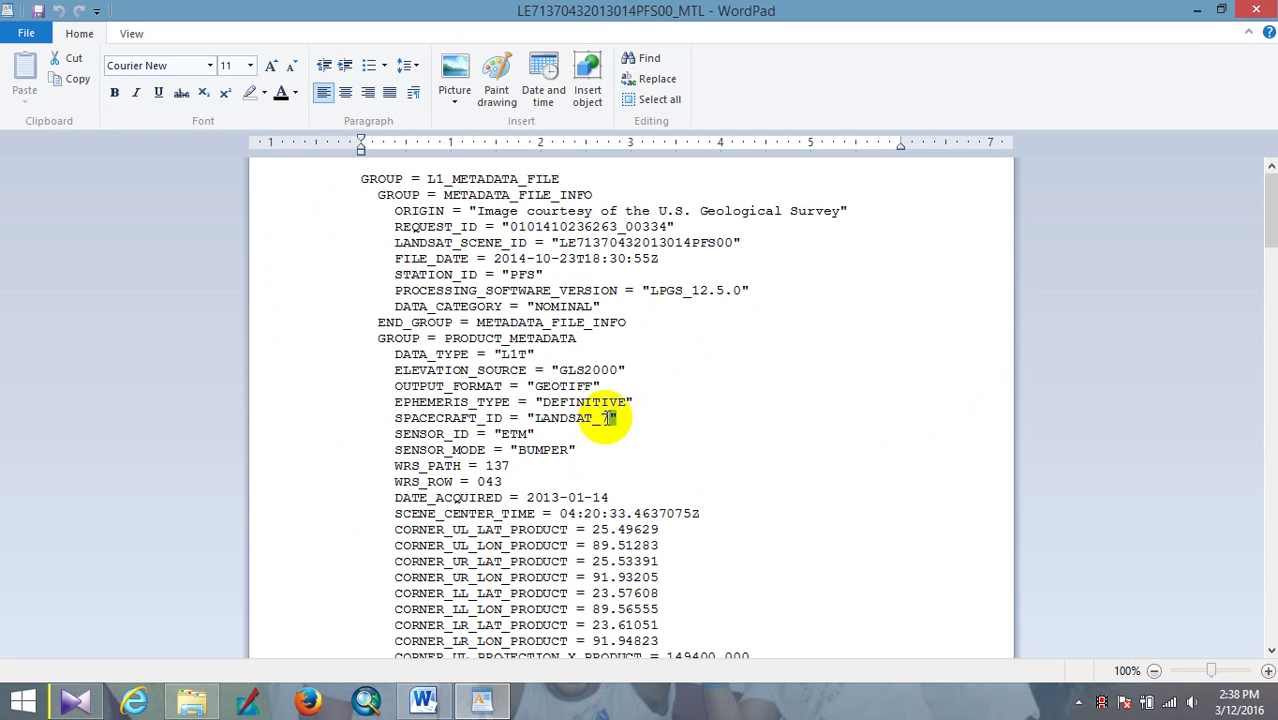
pyautogui.moveTo(620, 418); pyautogui.dragTo(527, 418)
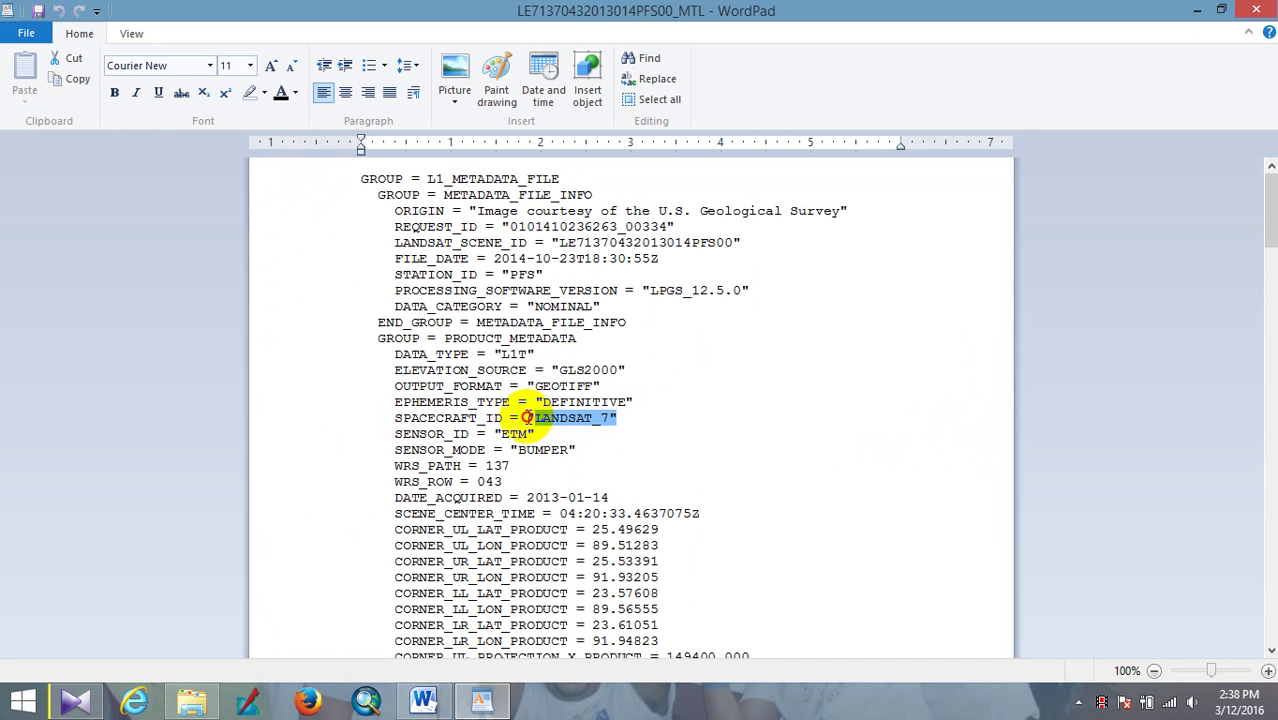
pyautogui.click(527, 418)
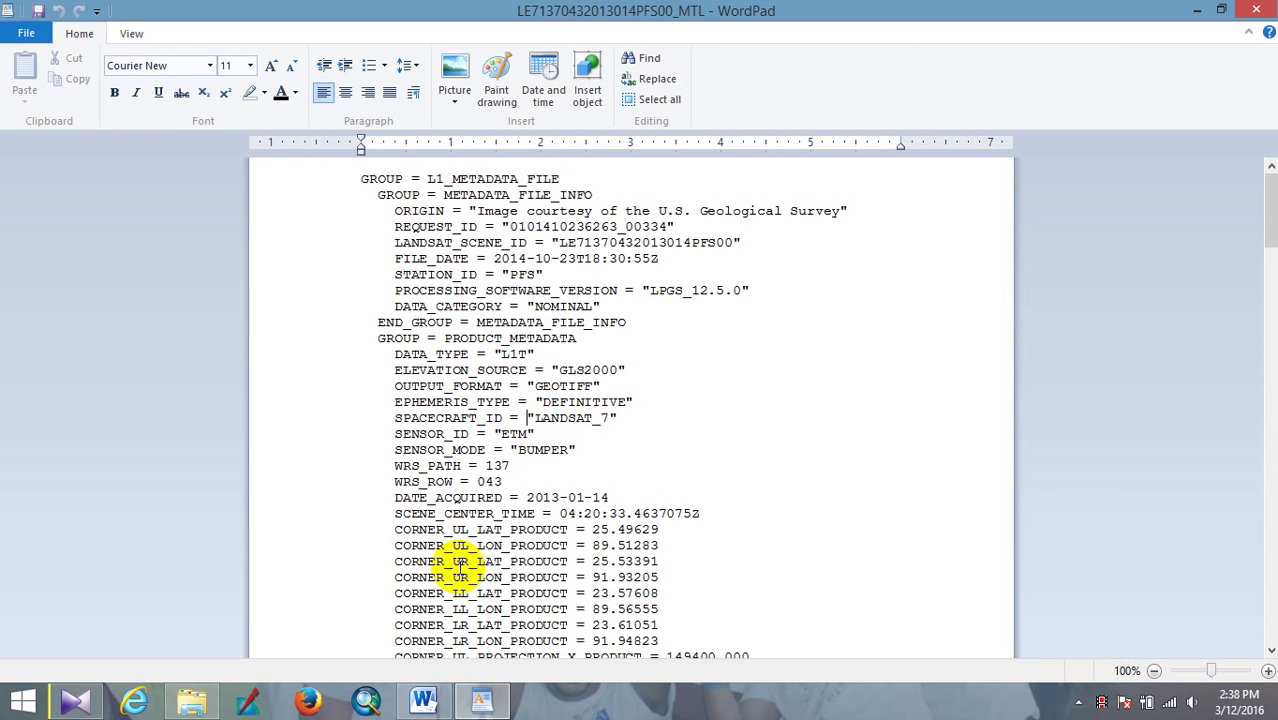
# - Review the software requirement in the Word document, then launch ERDAS IMAGINE 2010 and maximize its window
pyautogui.click(423, 700)
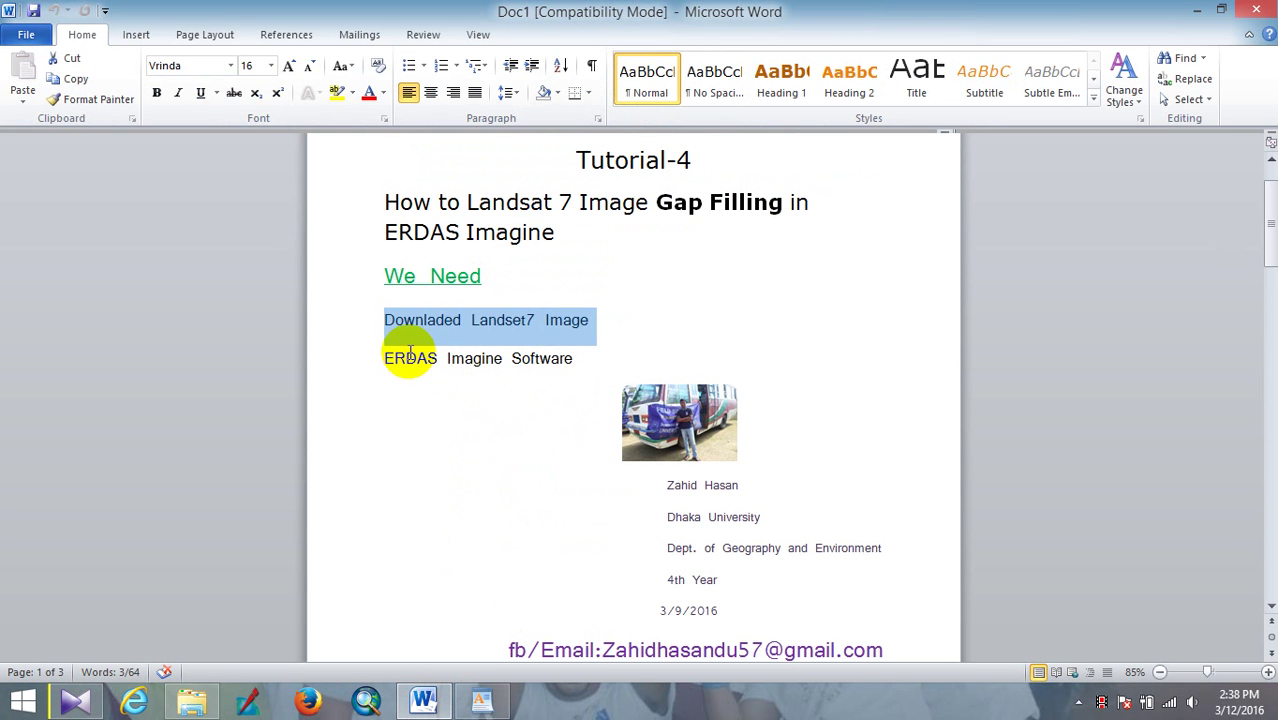
pyautogui.doubleClick(486, 360)
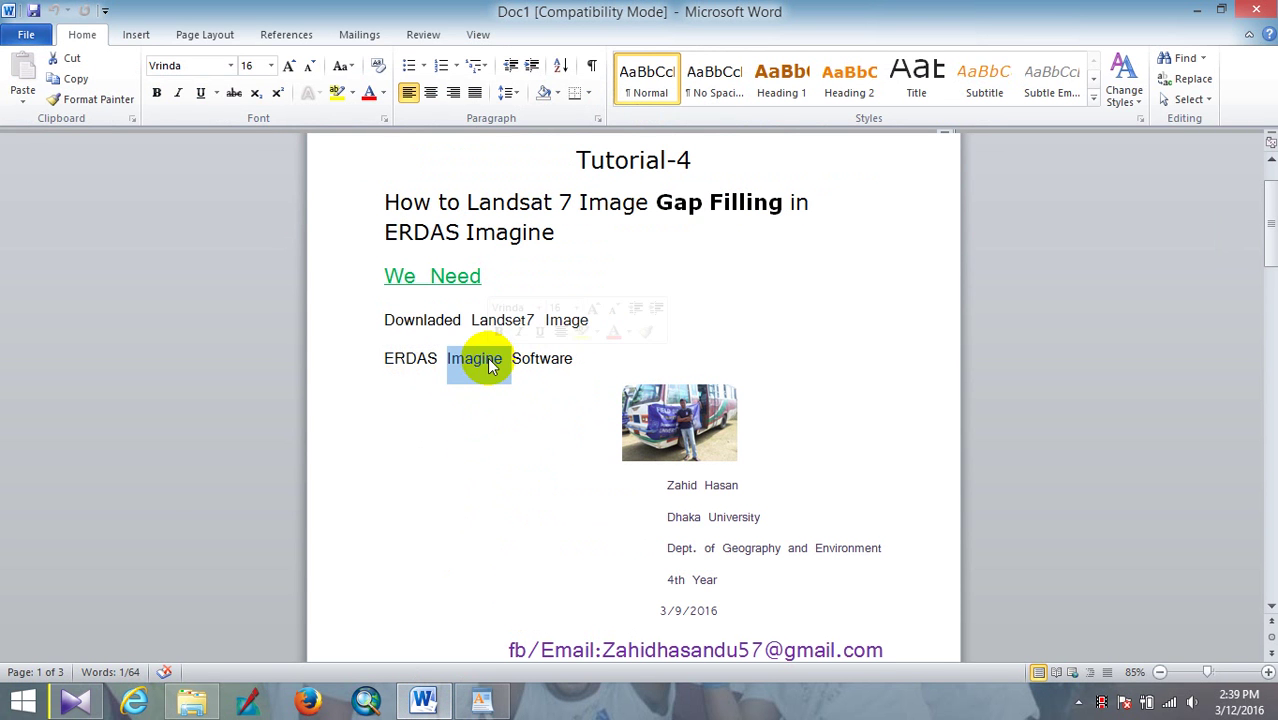
pyautogui.click(476, 513)
pyautogui.click(249, 704)
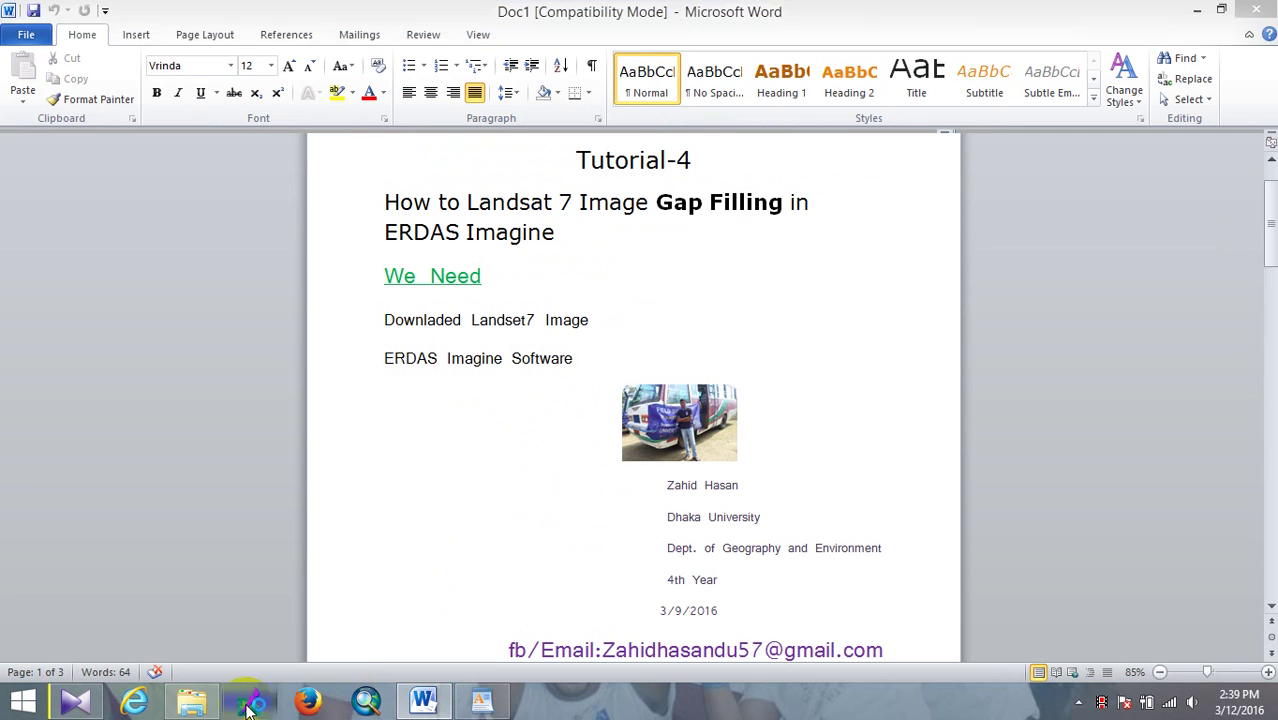
pyautogui.click(1196, 11)
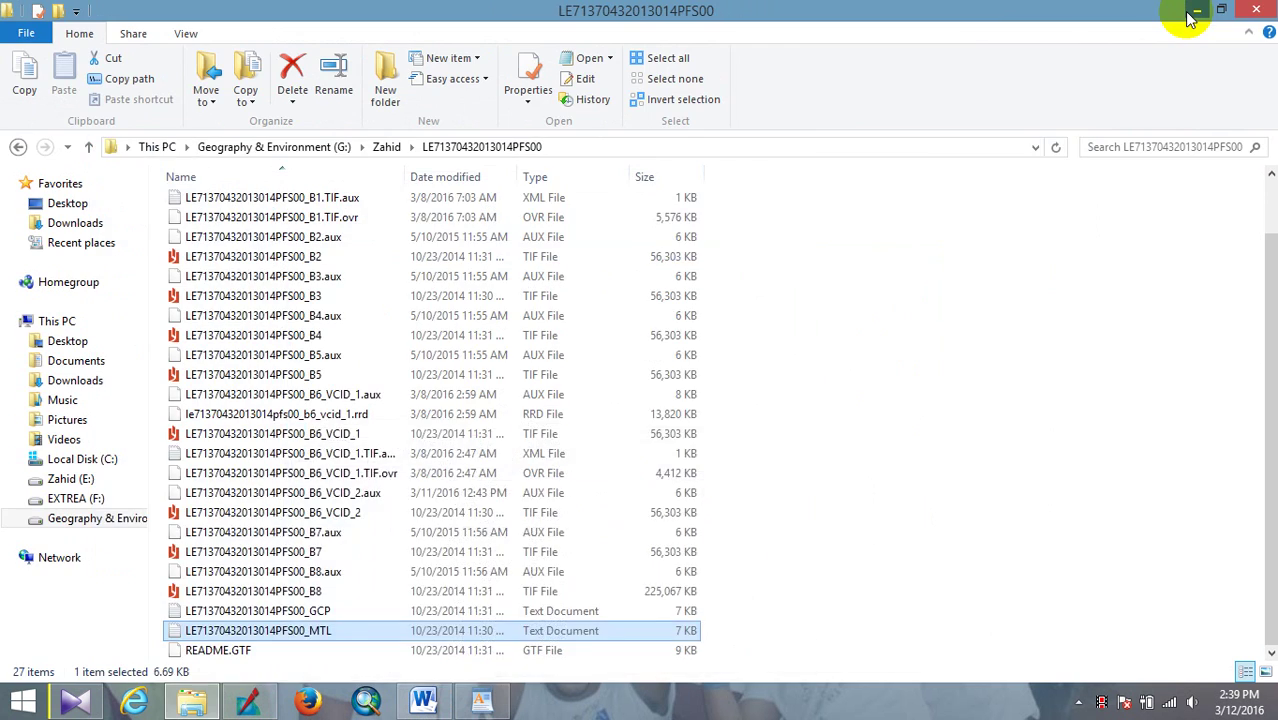
pyautogui.click(1196, 11)
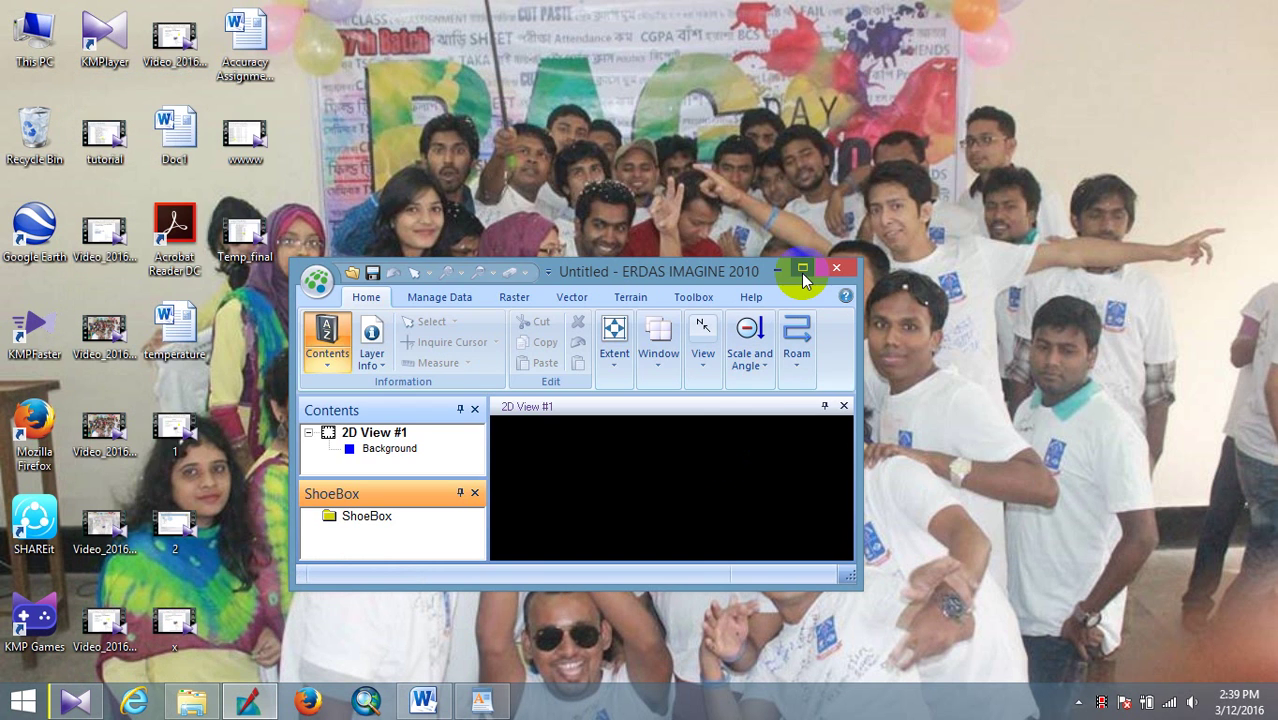
pyautogui.click(802, 271)
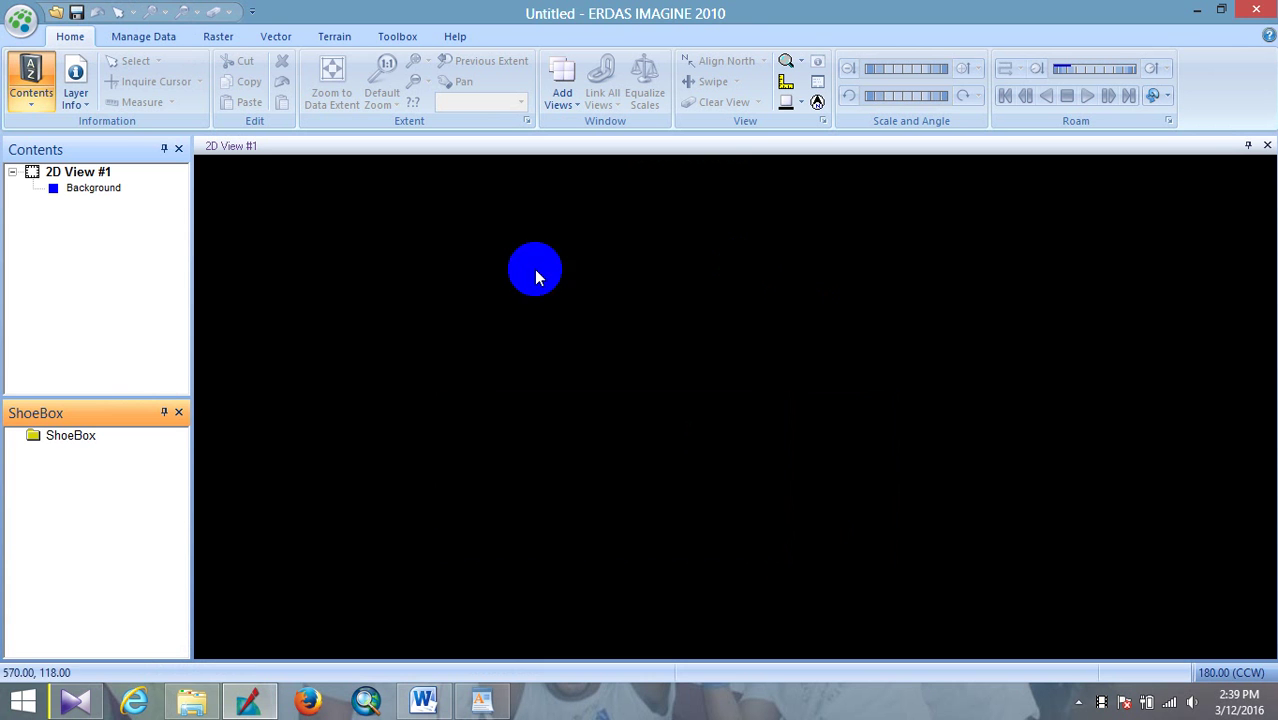
pyautogui.click(110, 295)
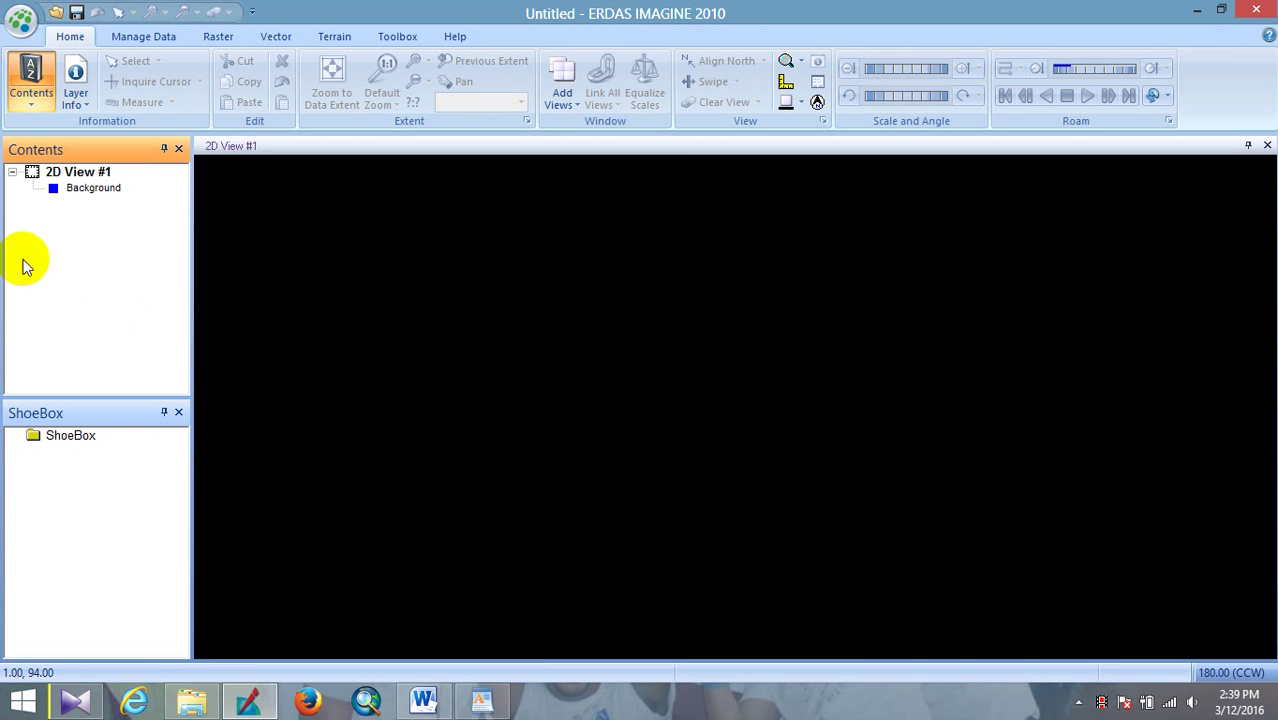
pyautogui.click(56, 10)
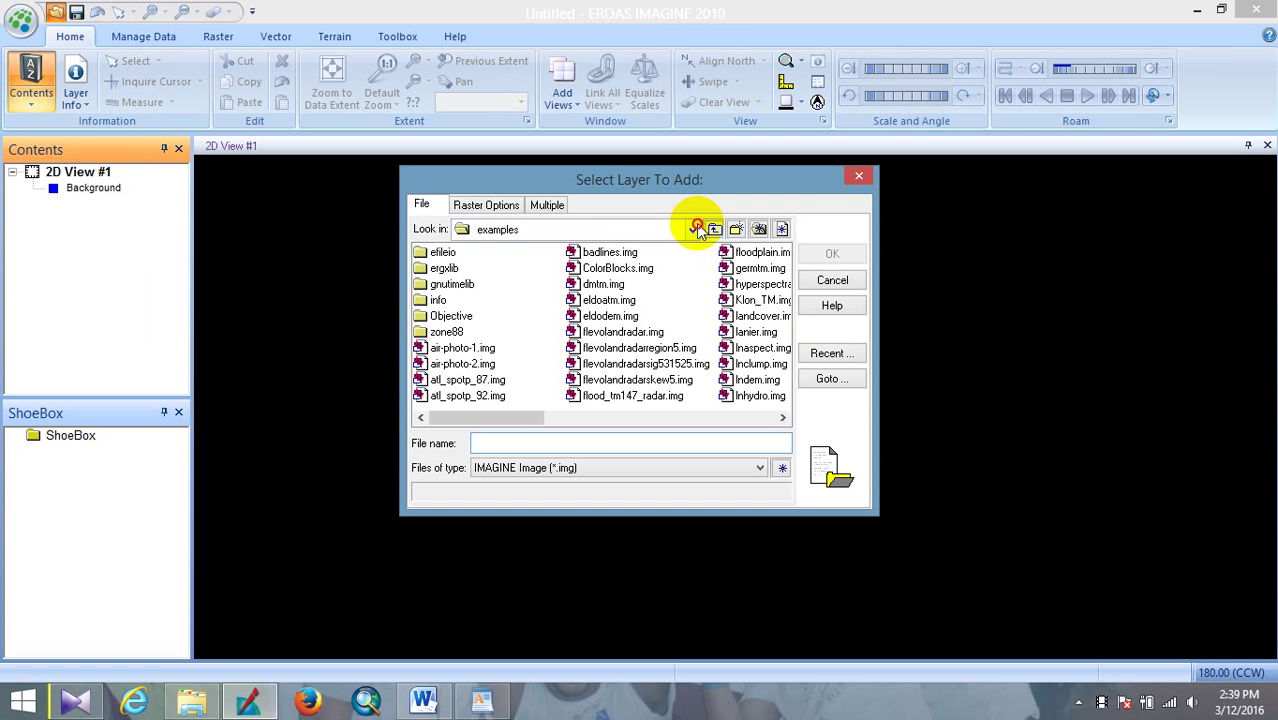
pyautogui.click(697, 228)
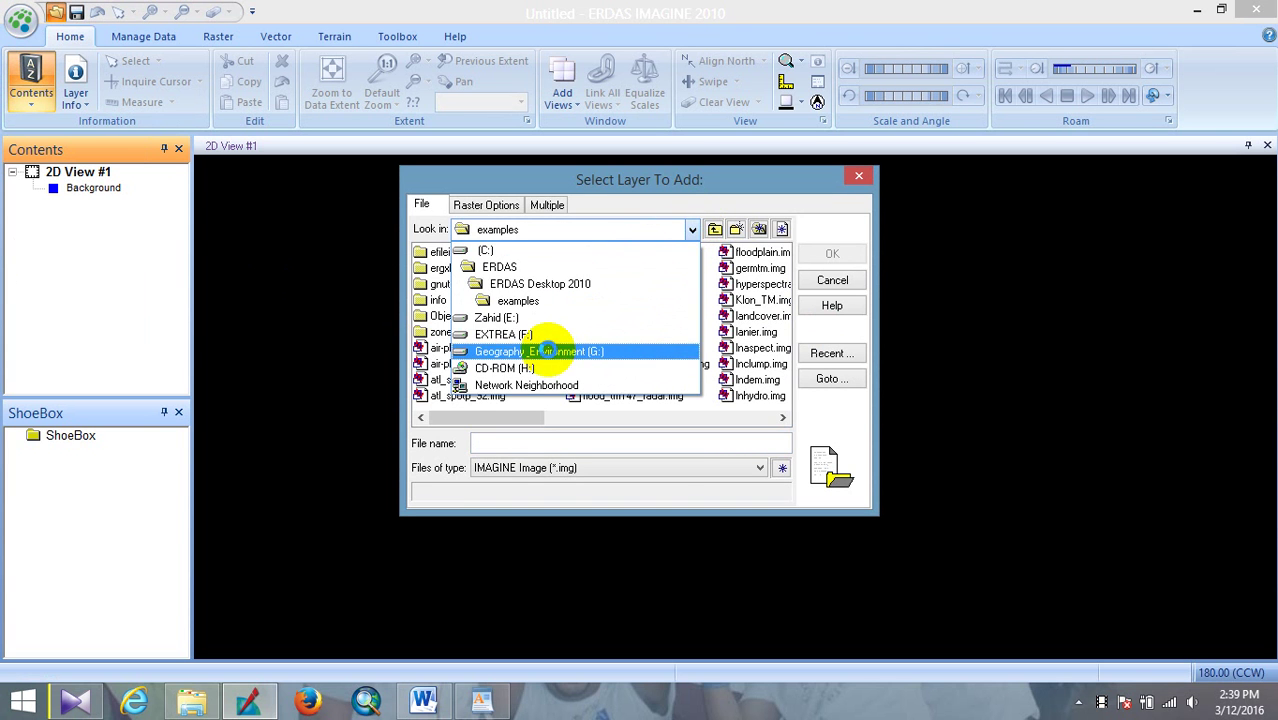
pyautogui.click(548, 351)
pyautogui.doubleClick(589, 275)
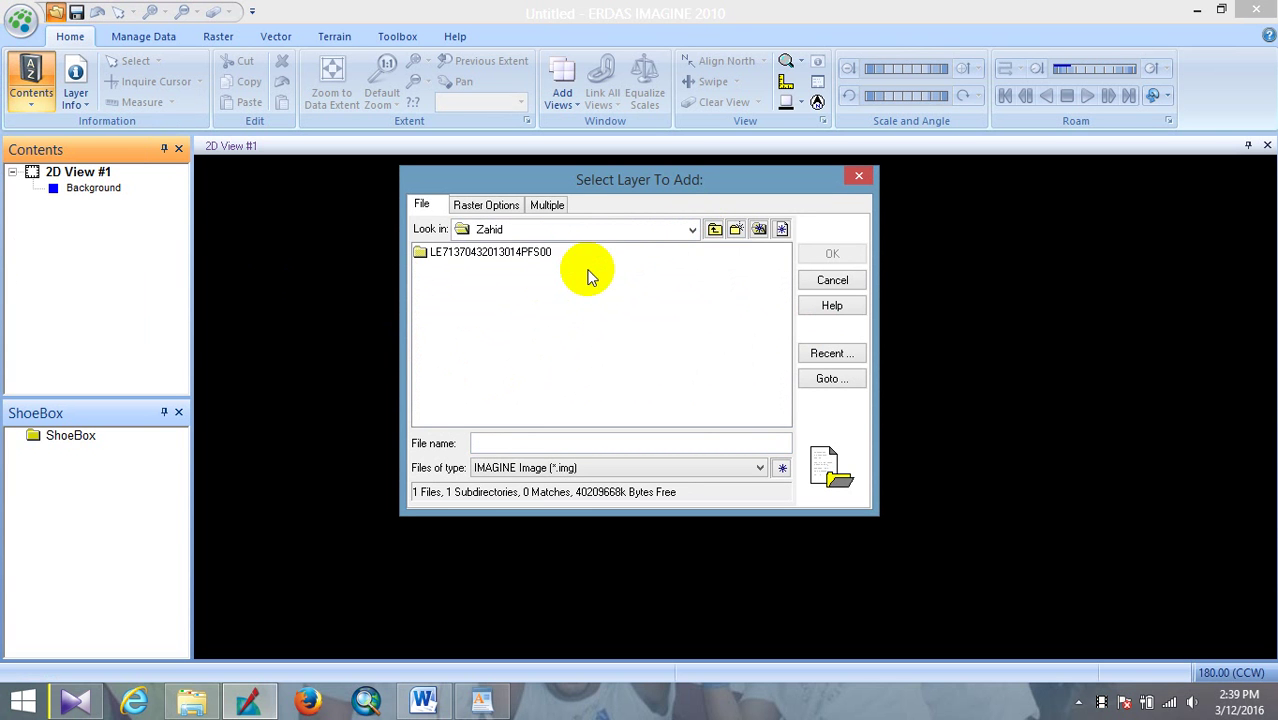
pyautogui.doubleClick(520, 254)
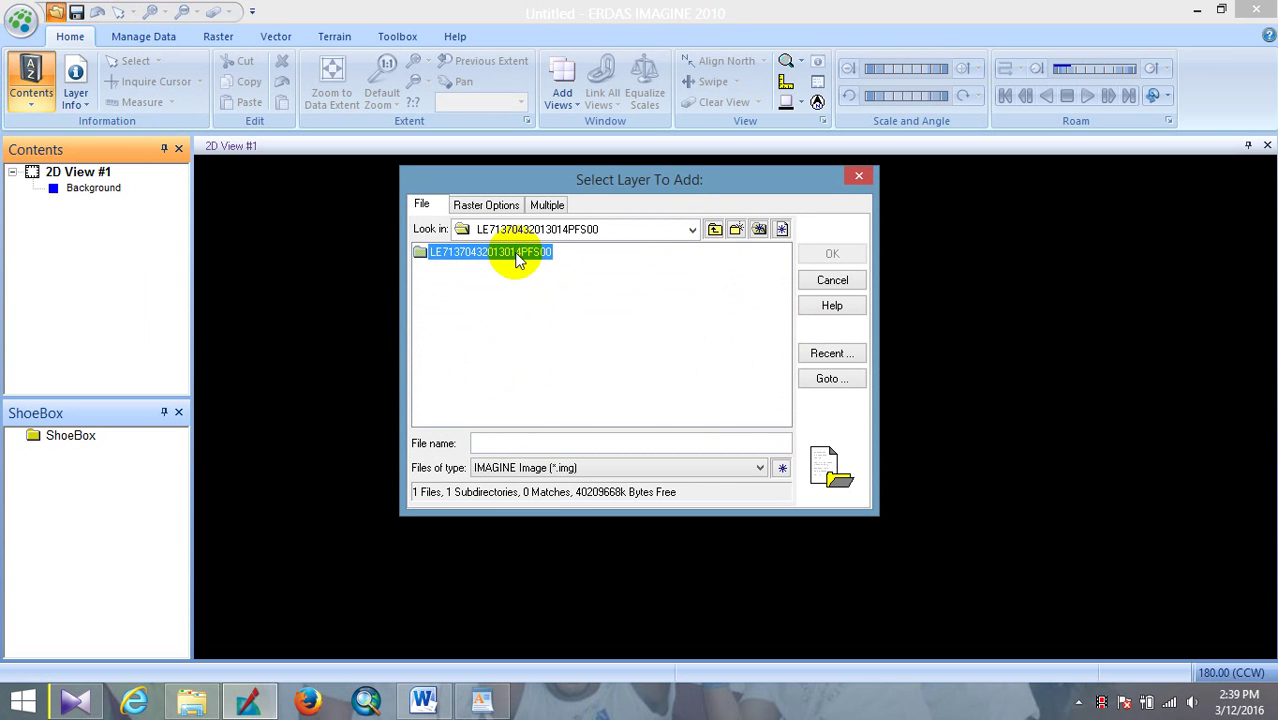
pyautogui.click(548, 468)
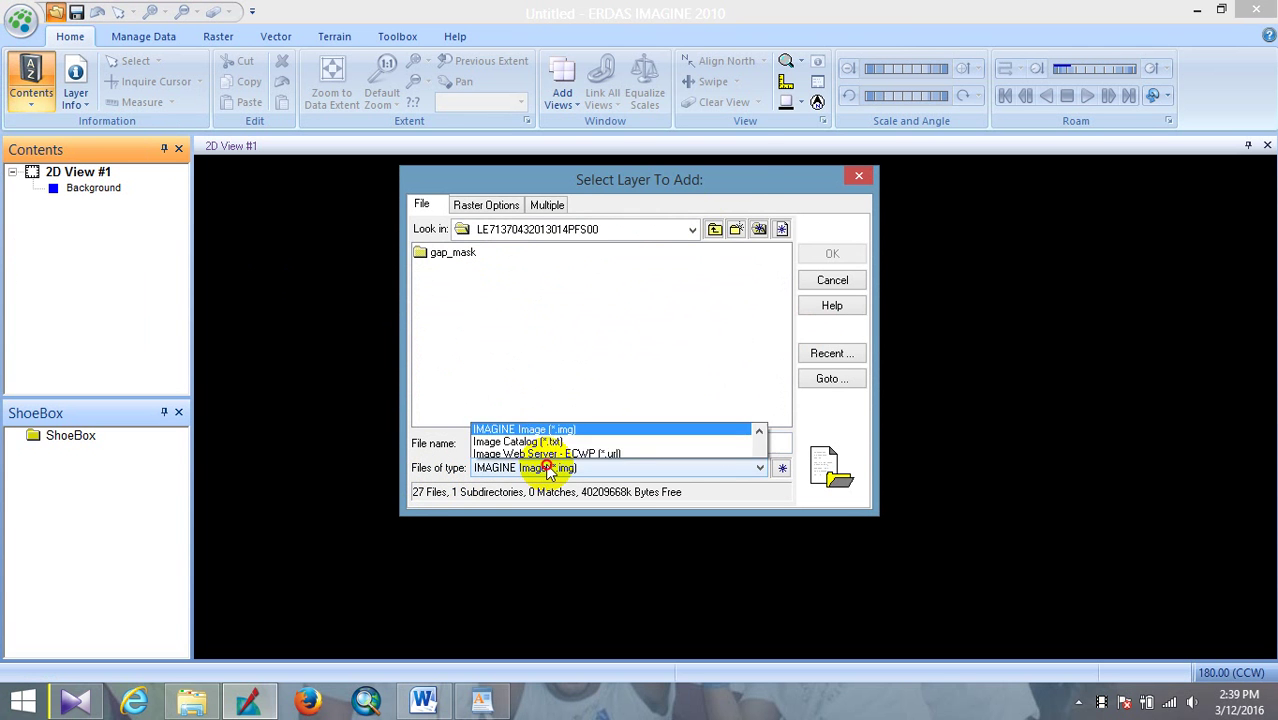
pyautogui.scroll(-3, 540, 410)
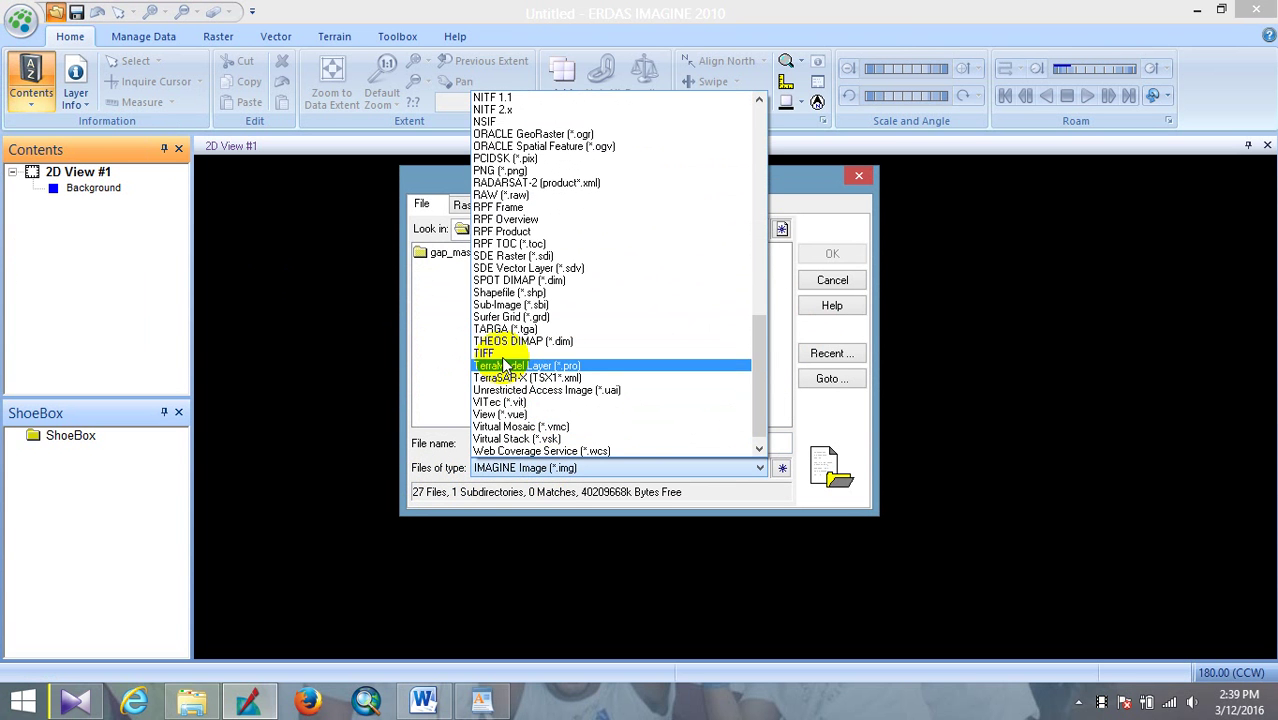
pyautogui.click(495, 354)
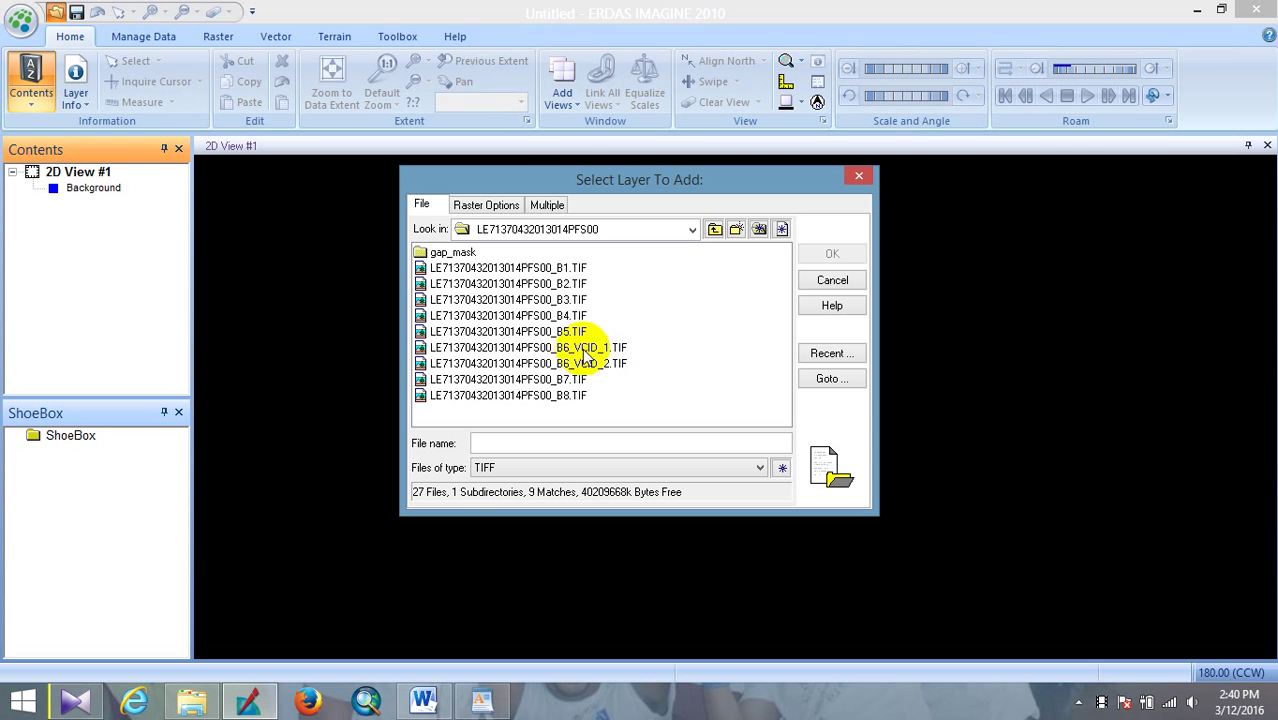
pyautogui.click(533, 350)
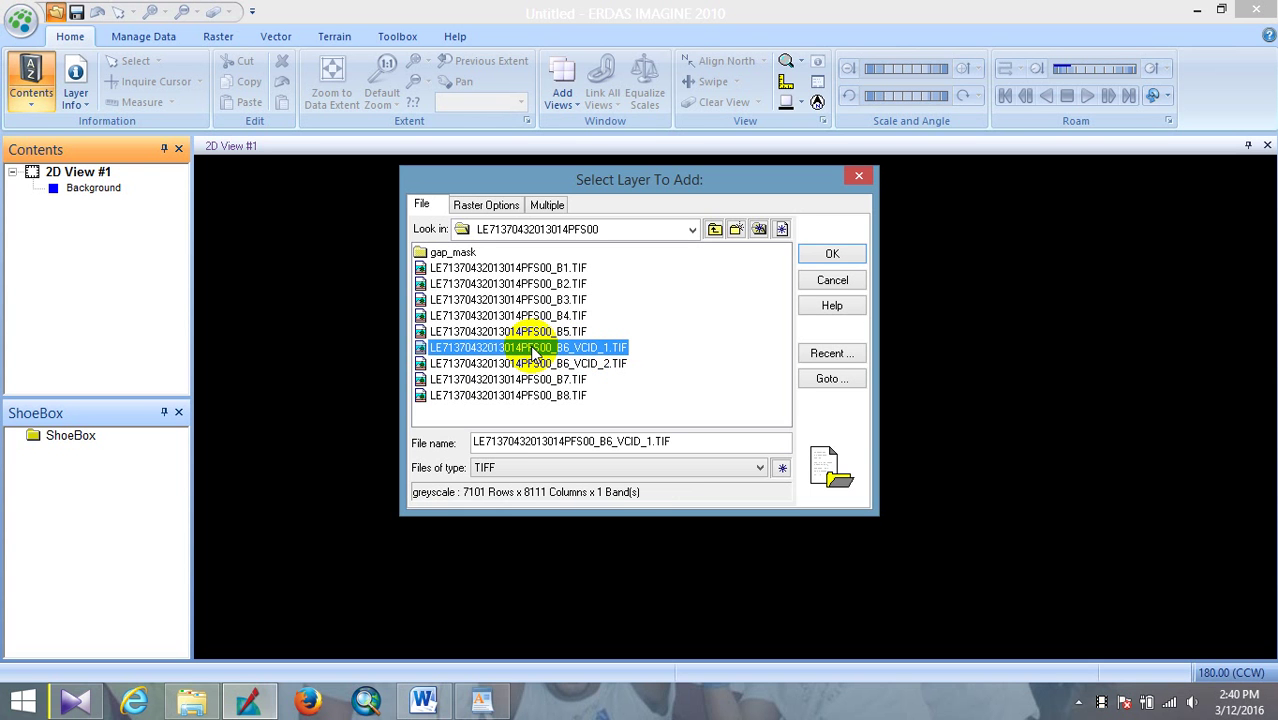
pyautogui.click(830, 256)
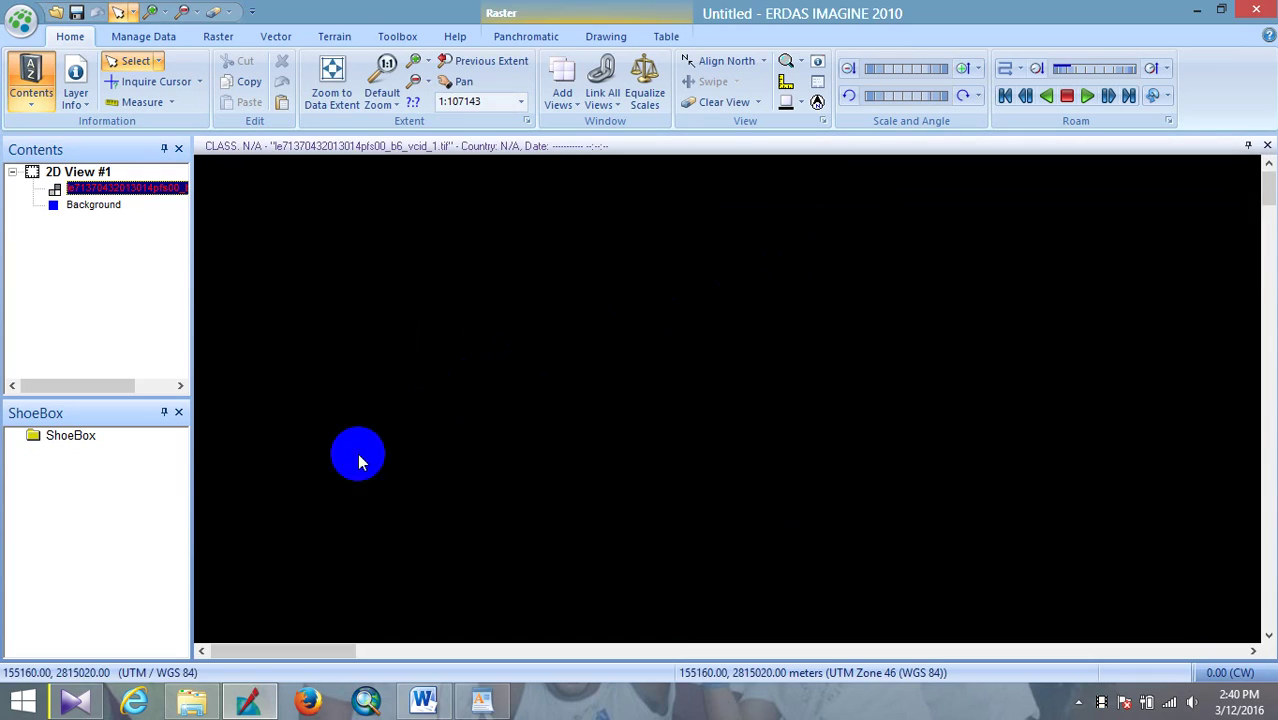
pyautogui.click(333, 72)
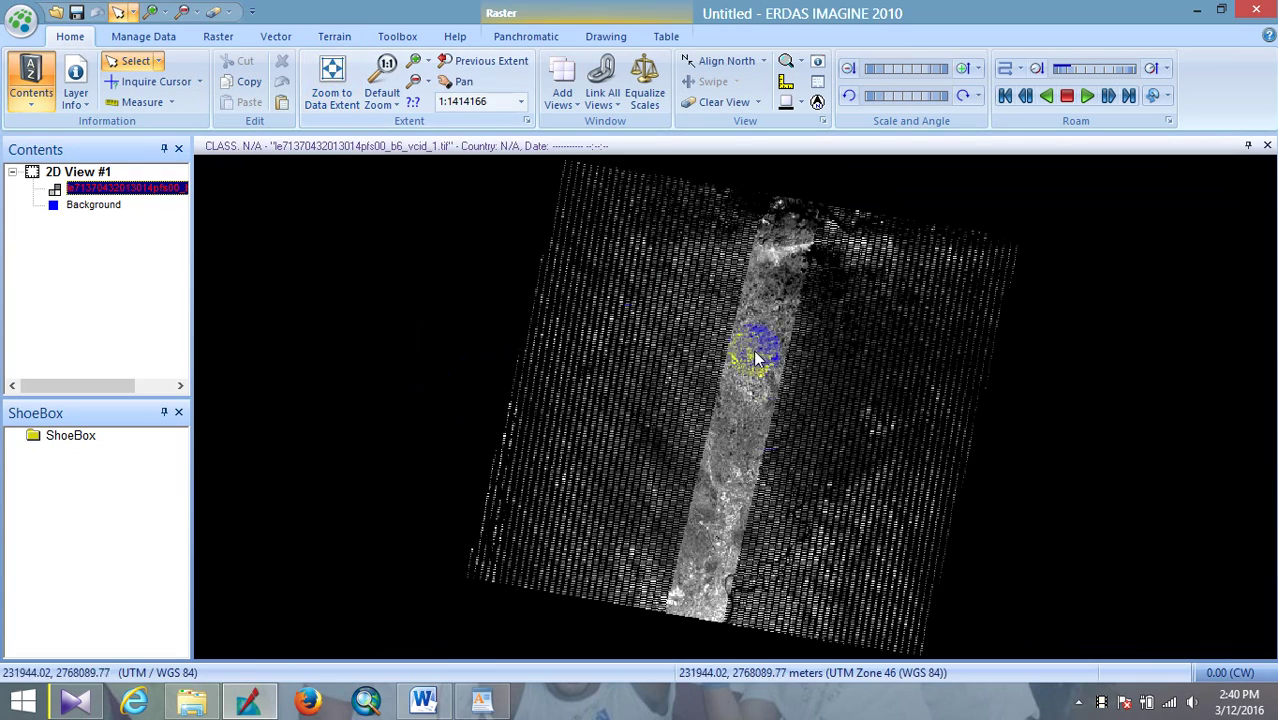
# - Examine the gap stripes in the loaded band 6 image at close range and across the whole scene
pyautogui.scroll(3, 754, 433)
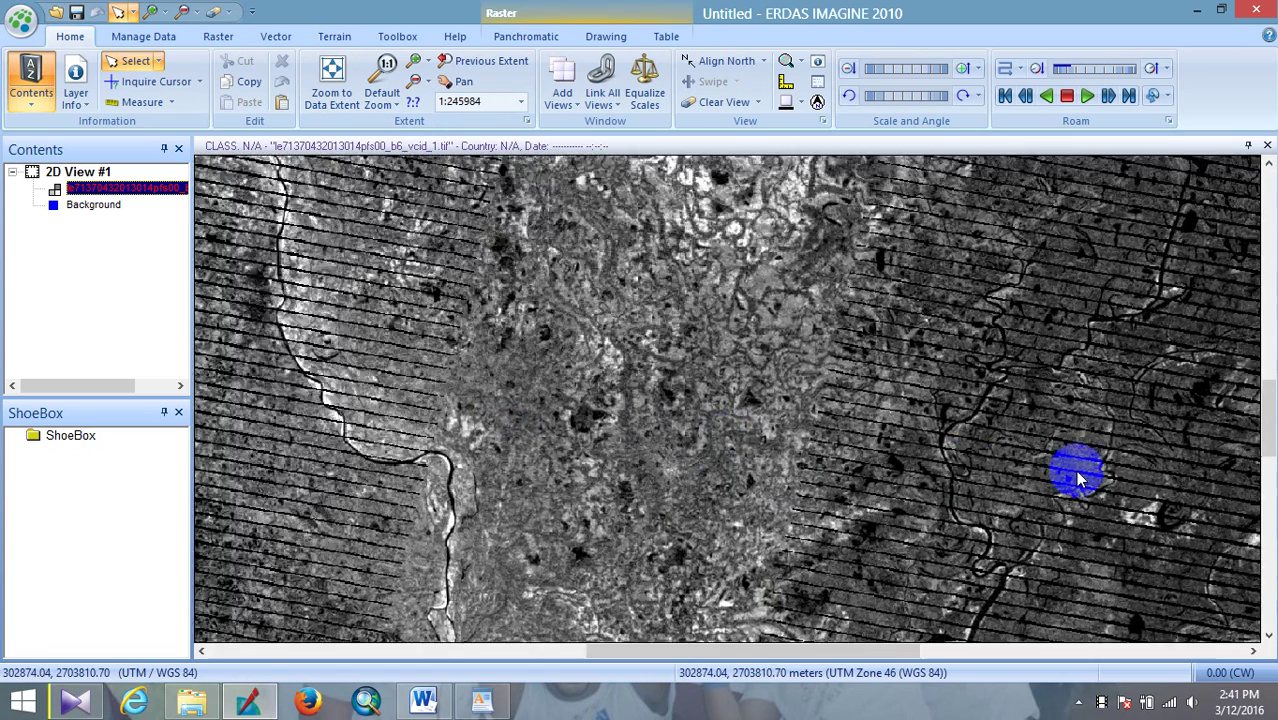
pyautogui.scroll(5, 1078, 478)
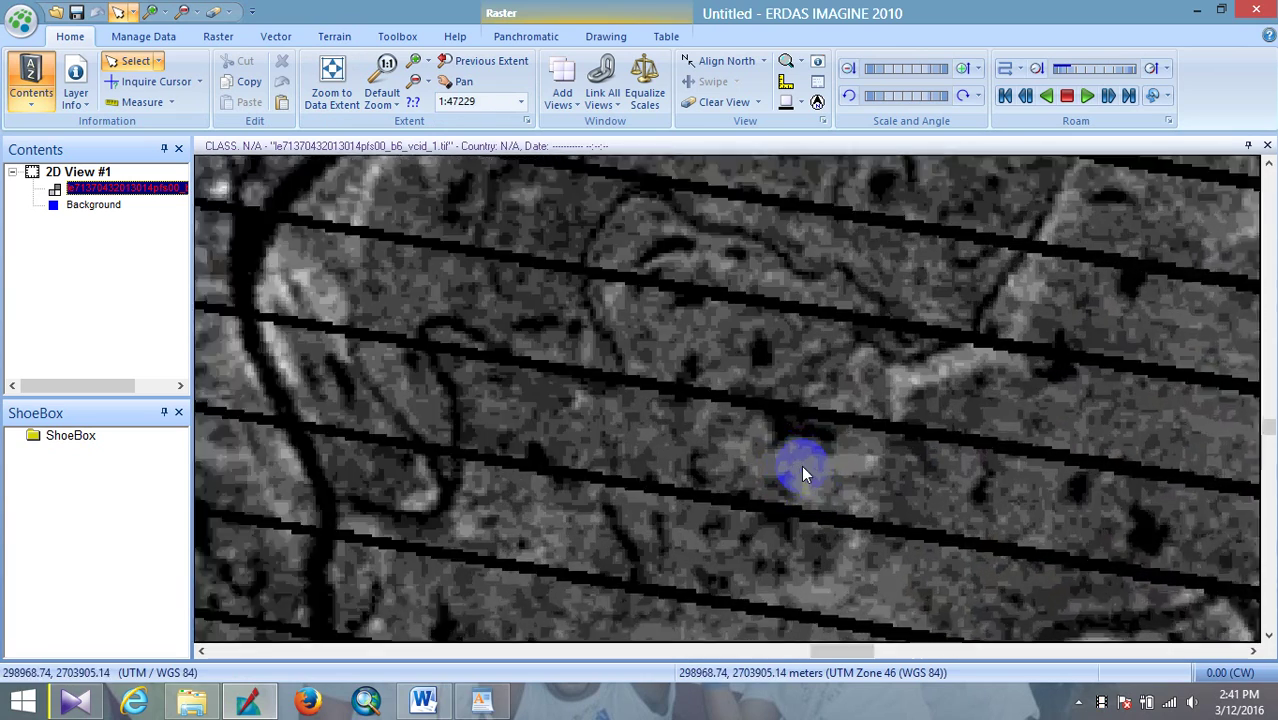
pyautogui.scroll(2, 801, 465)
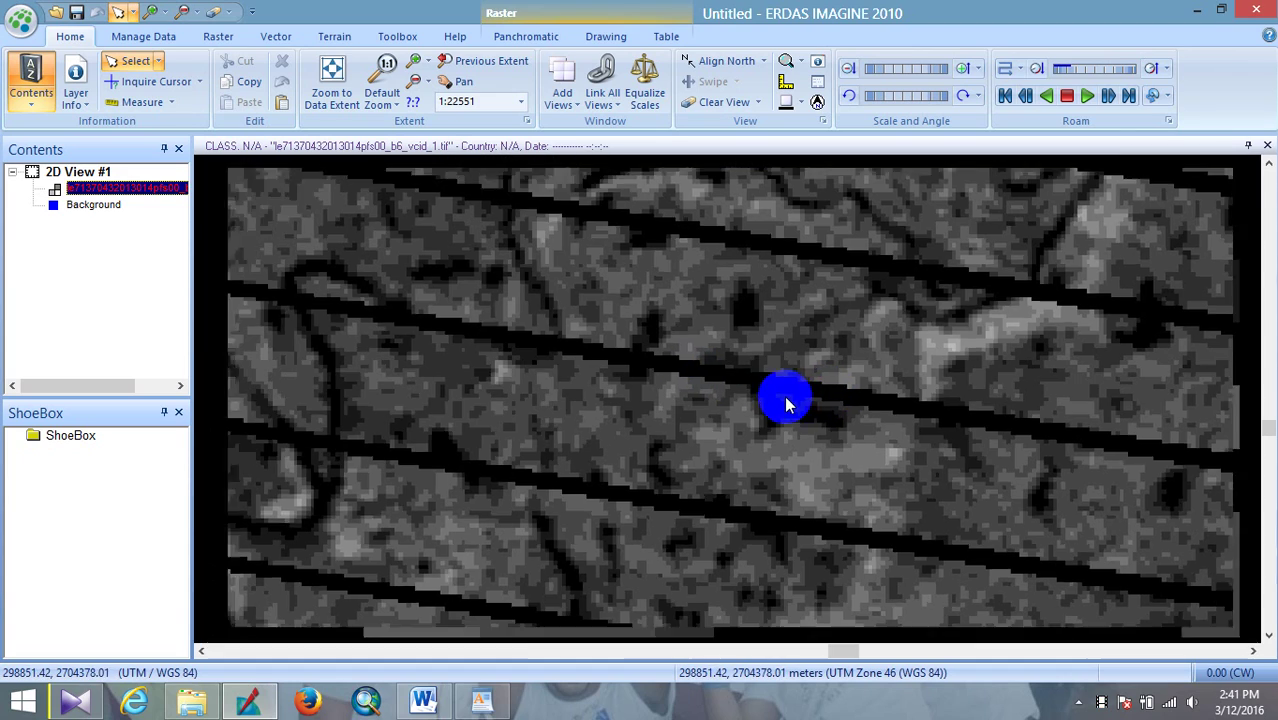
pyautogui.scroll(-6, 786, 402)
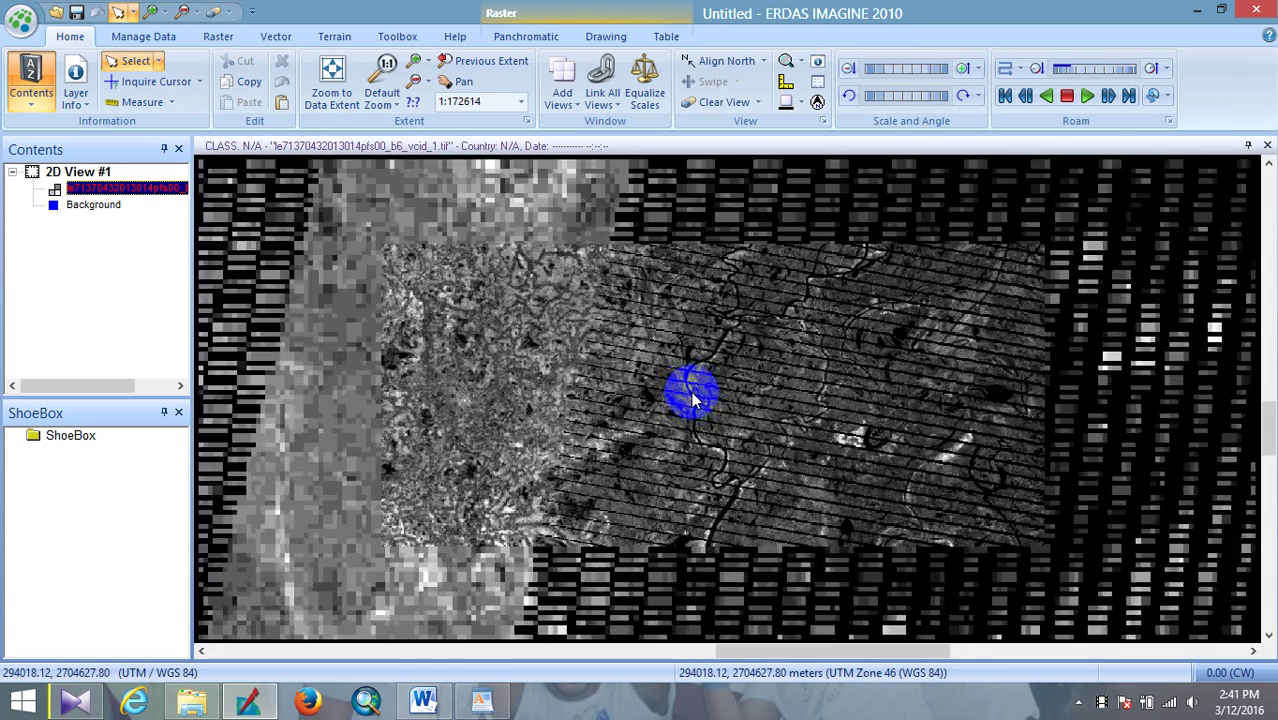
pyautogui.scroll(-6, 690, 399)
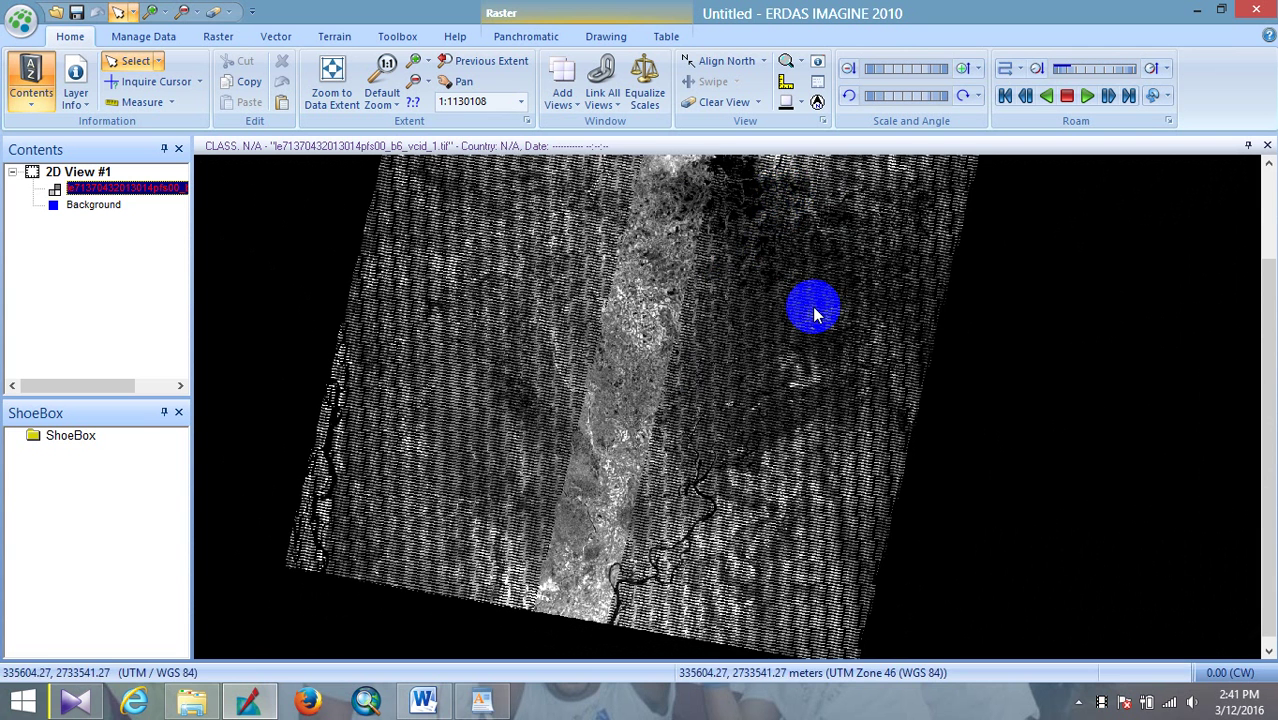
pyautogui.scroll(2, 1266, 350)
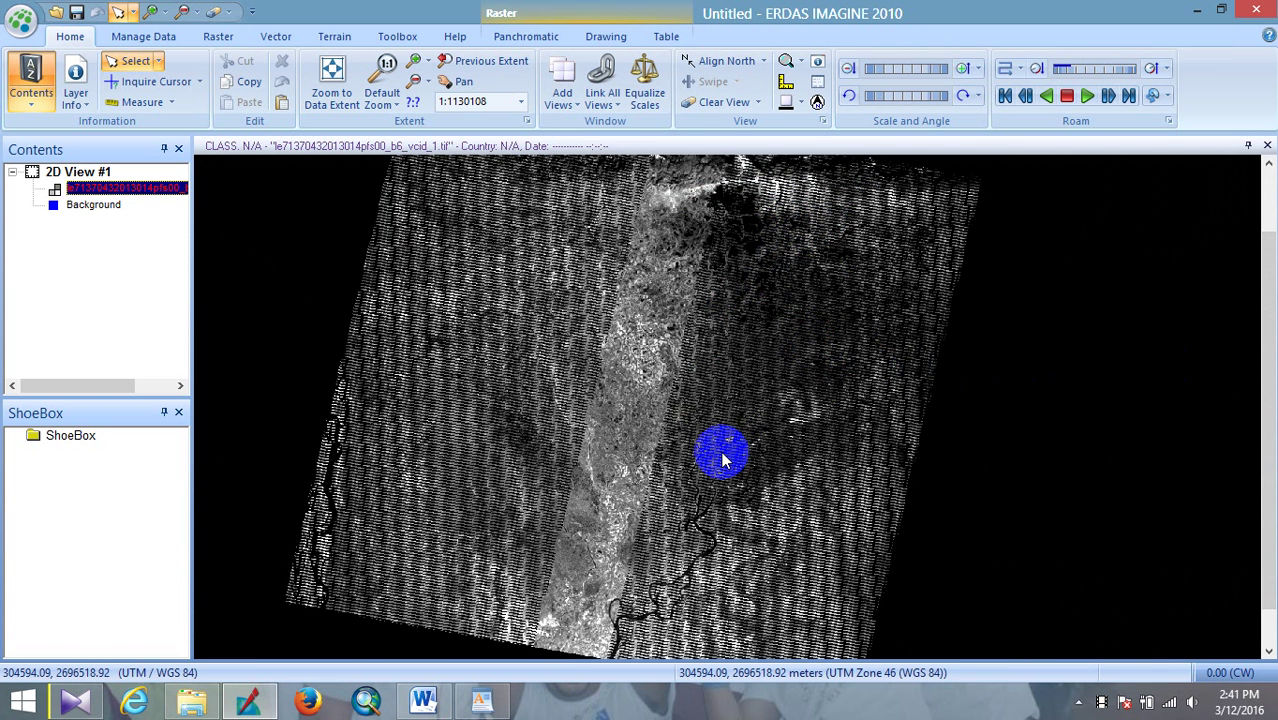
pyautogui.moveTo(721, 451)
pyautogui.mouseDown()
pyautogui.moveTo(305, 643)
pyautogui.moveTo(445, 697)
pyautogui.mouseUp()
pyautogui.click(445, 697)
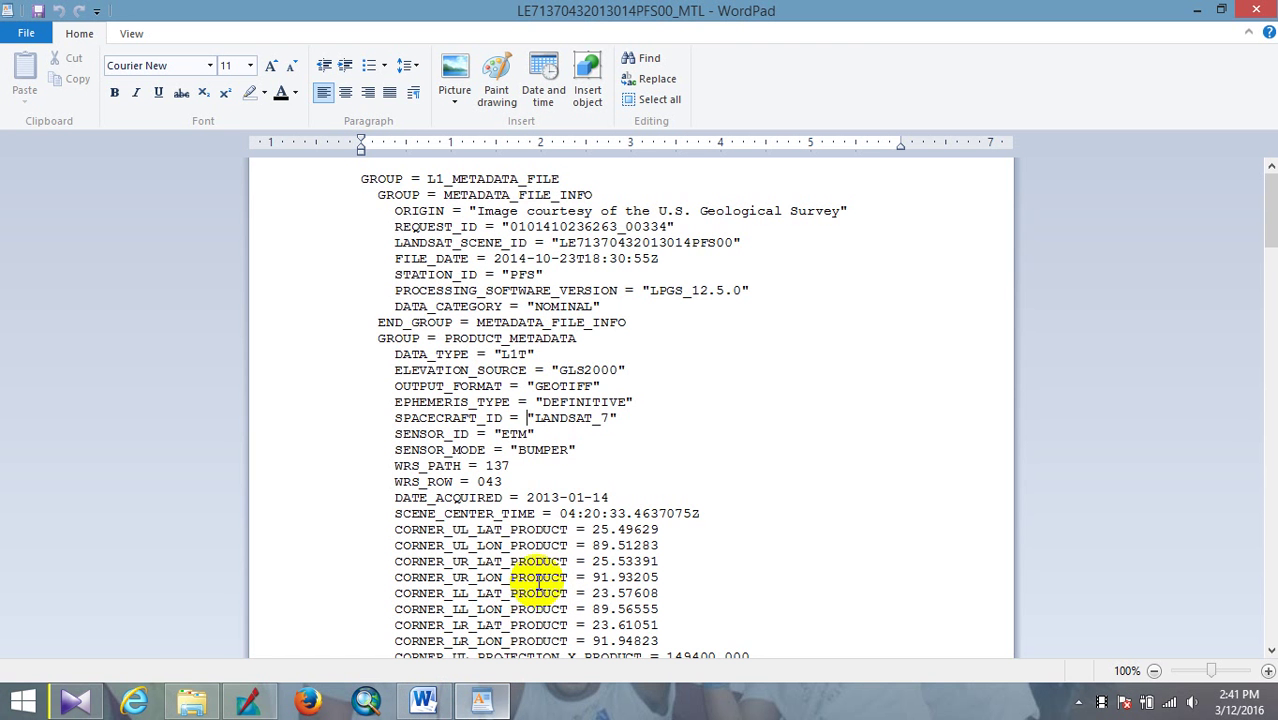
pyautogui.scroll(-1, 606, 493)
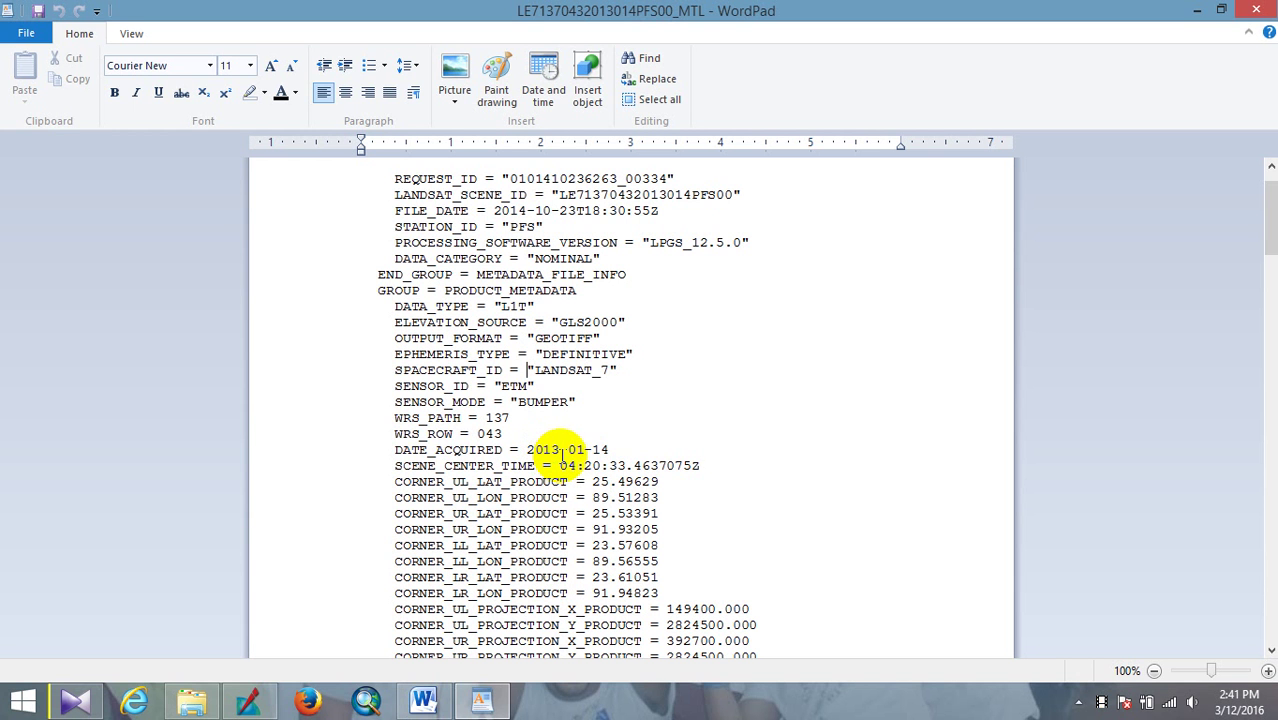
pyautogui.click(265, 708)
pyautogui.click(366, 566)
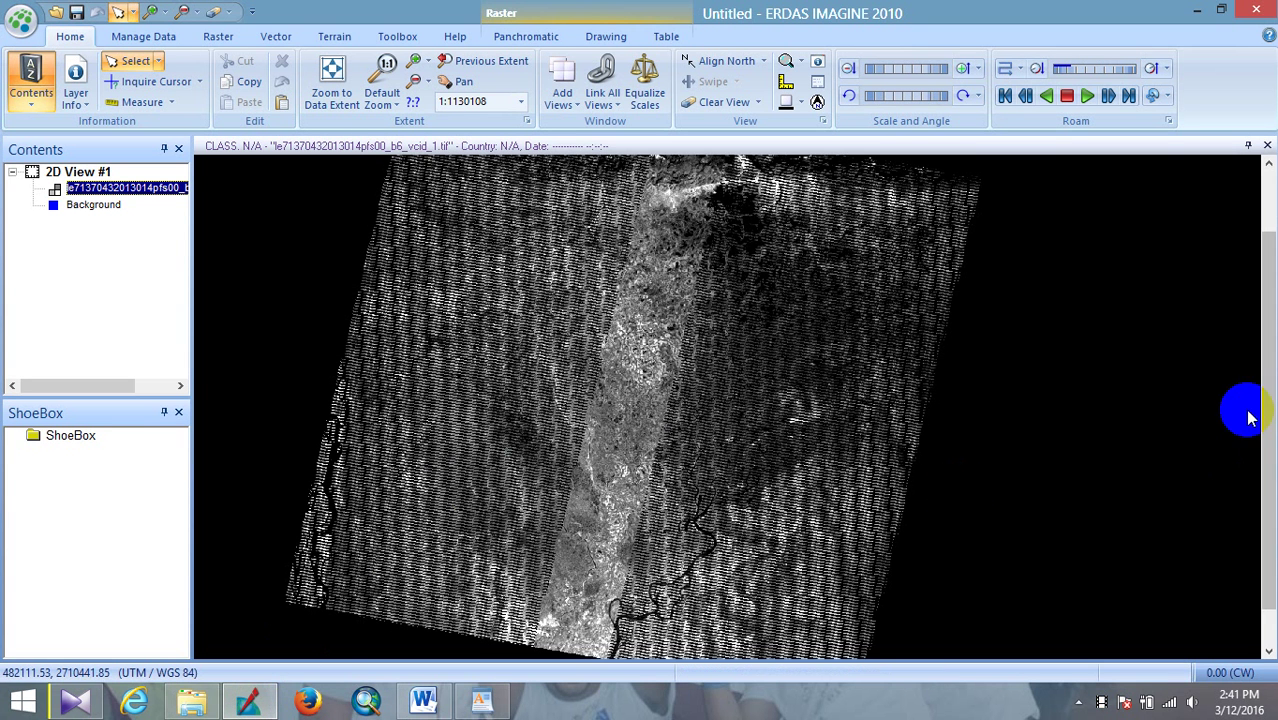
pyautogui.moveTo(1264, 410); pyautogui.dragTo(1221, 376)
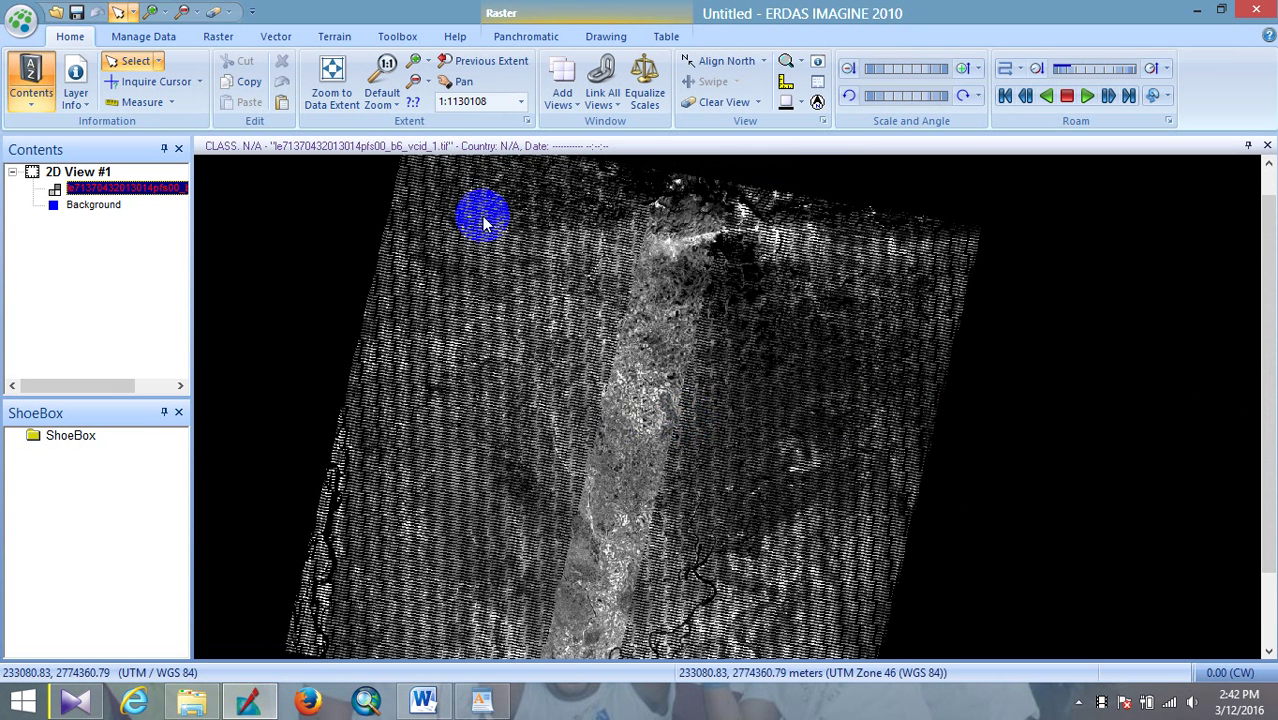
# - Search the commands for "focal" and open the Focal Analysis tool
pyautogui.click(455, 37)
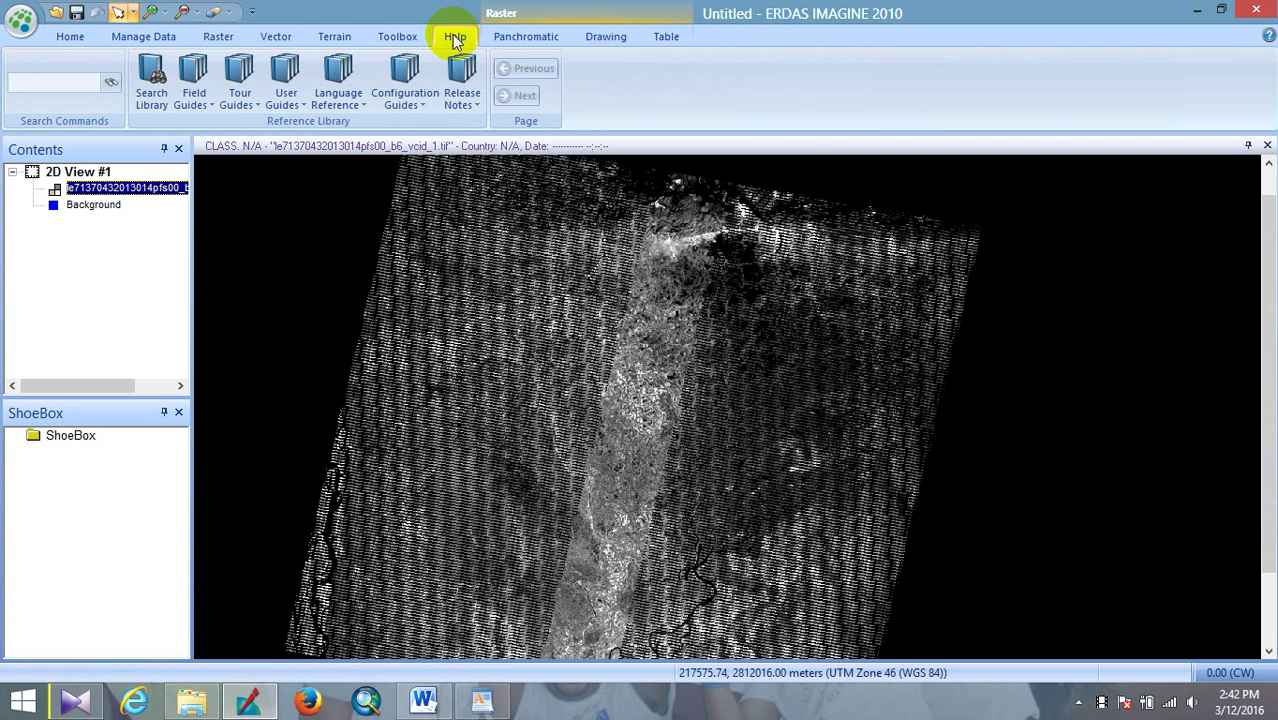
pyautogui.click(68, 86)
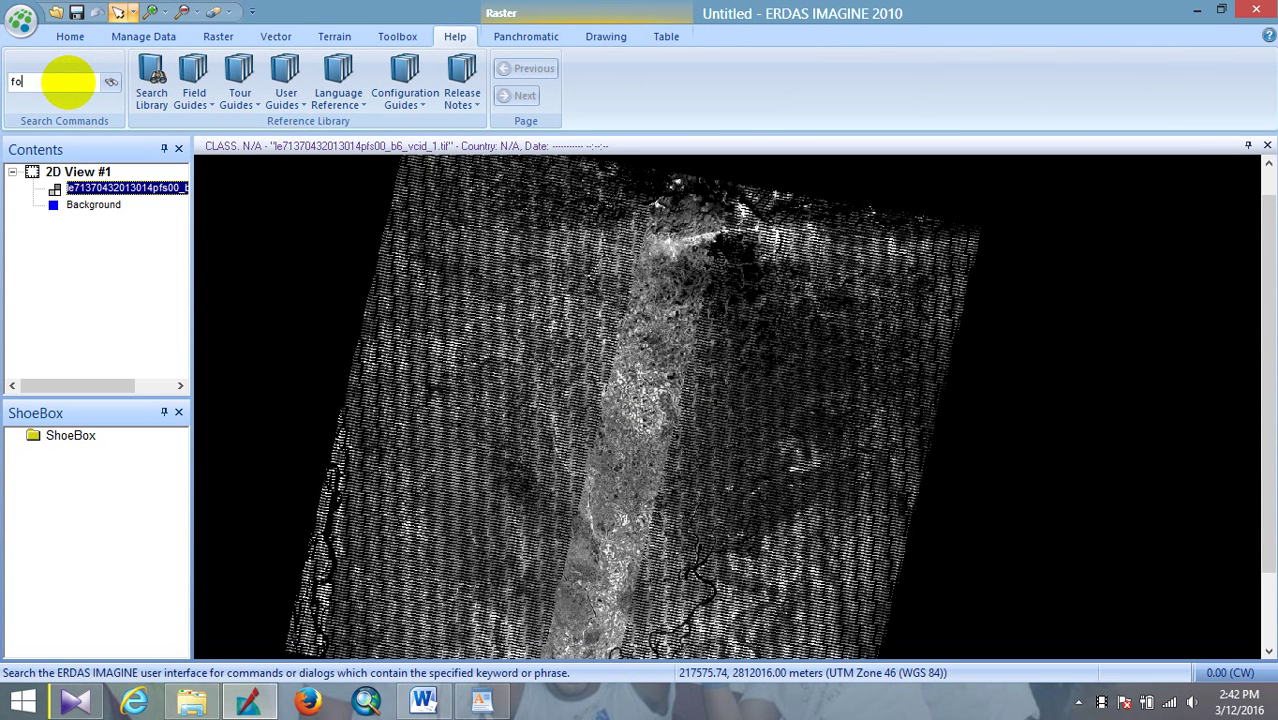
pyautogui.write('focal')
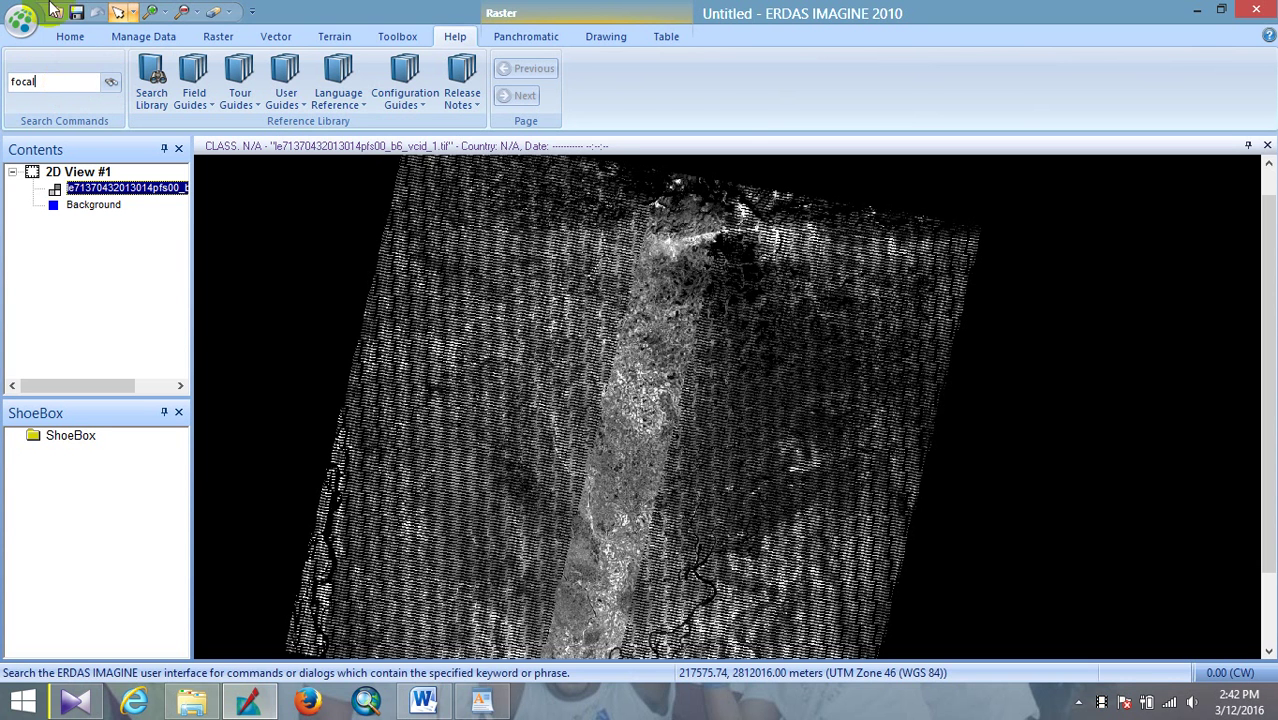
pyautogui.click(112, 83)
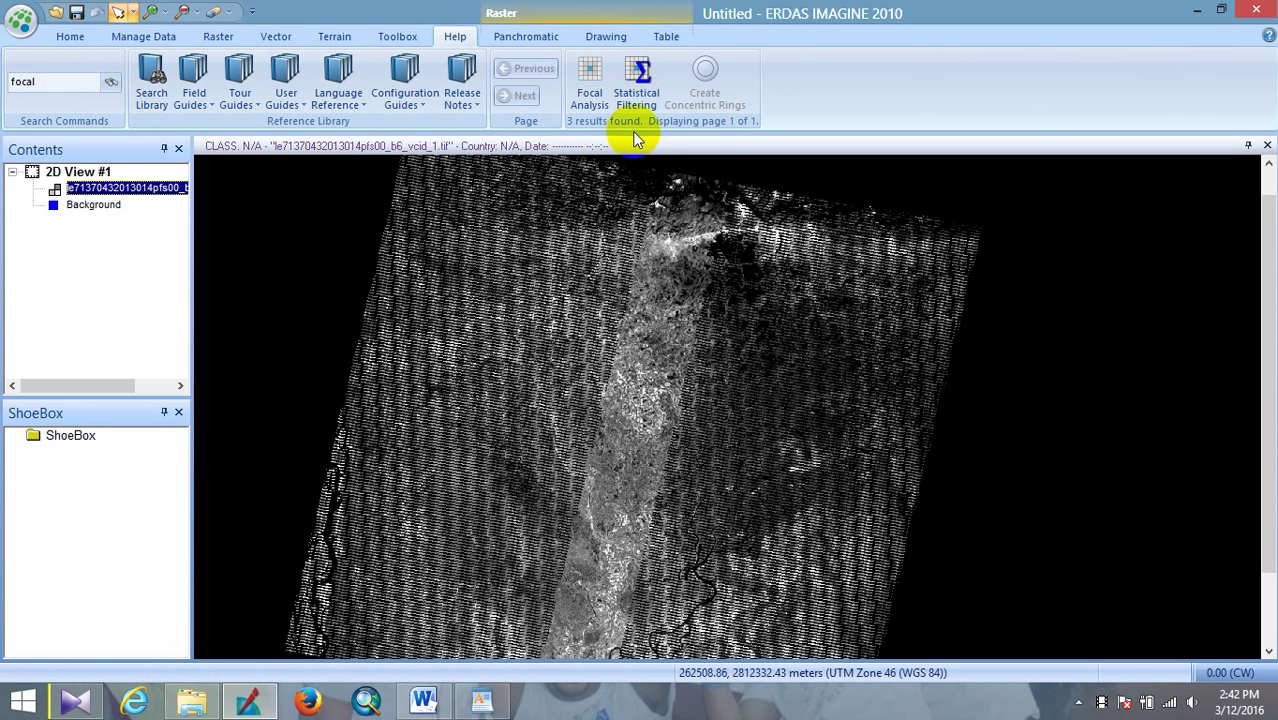
pyautogui.click(590, 97)
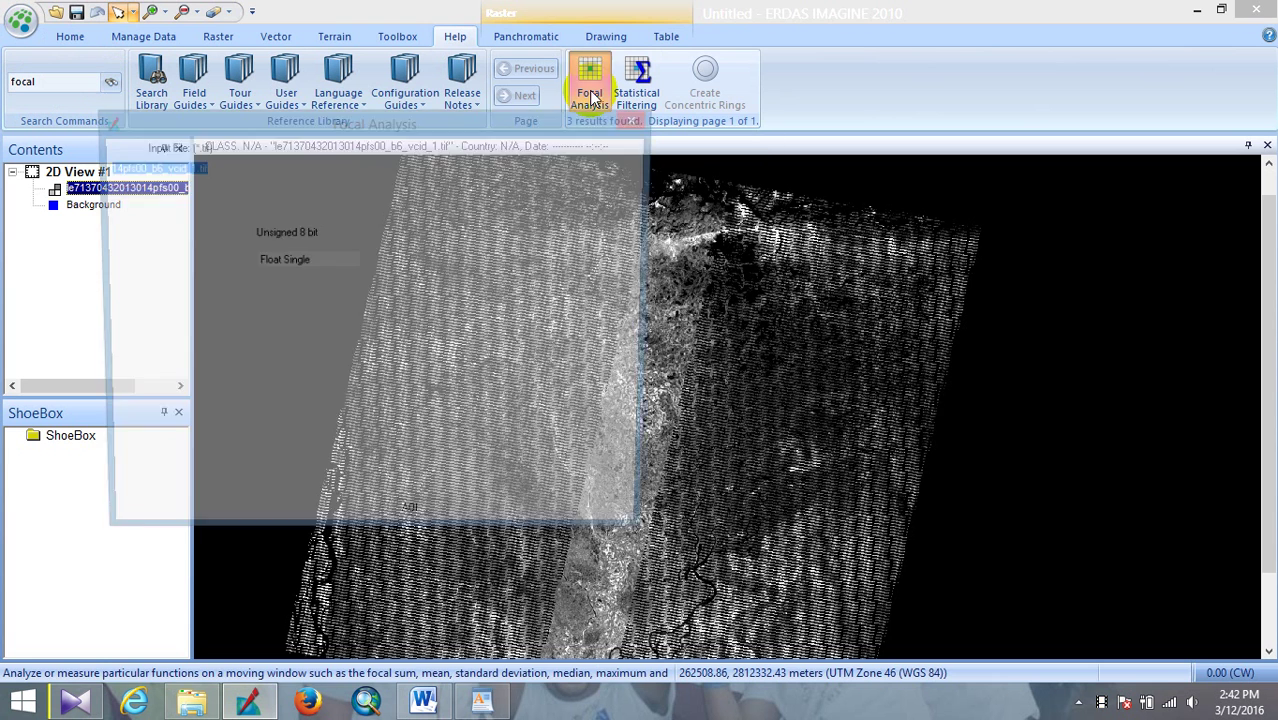
pyautogui.moveTo(530, 128); pyautogui.dragTo(876, 258)
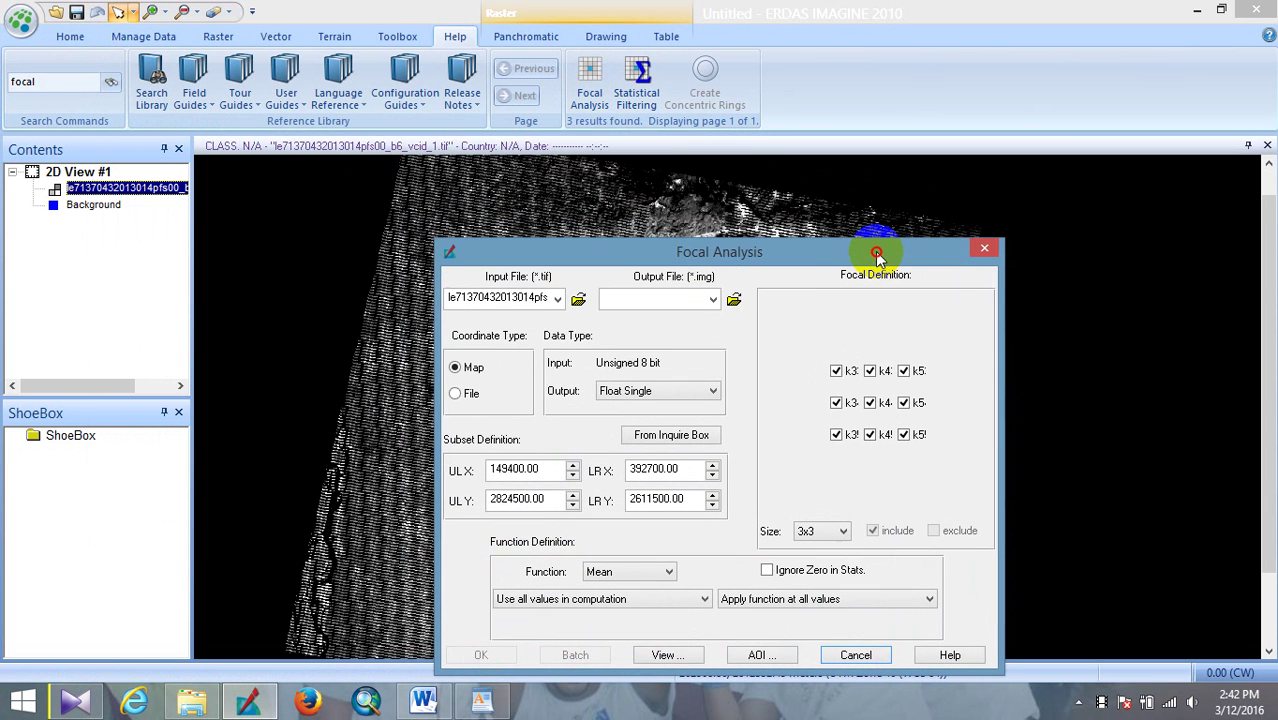
pyautogui.click(389, 313)
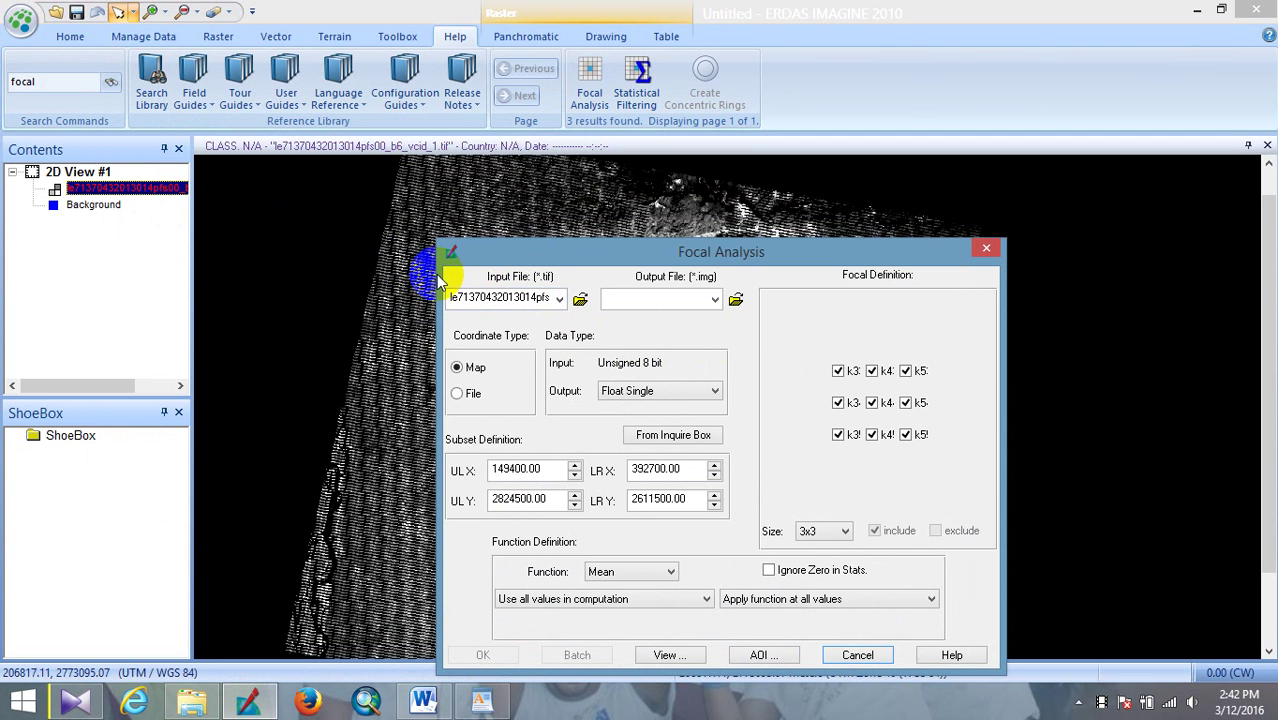
pyautogui.click(580, 299)
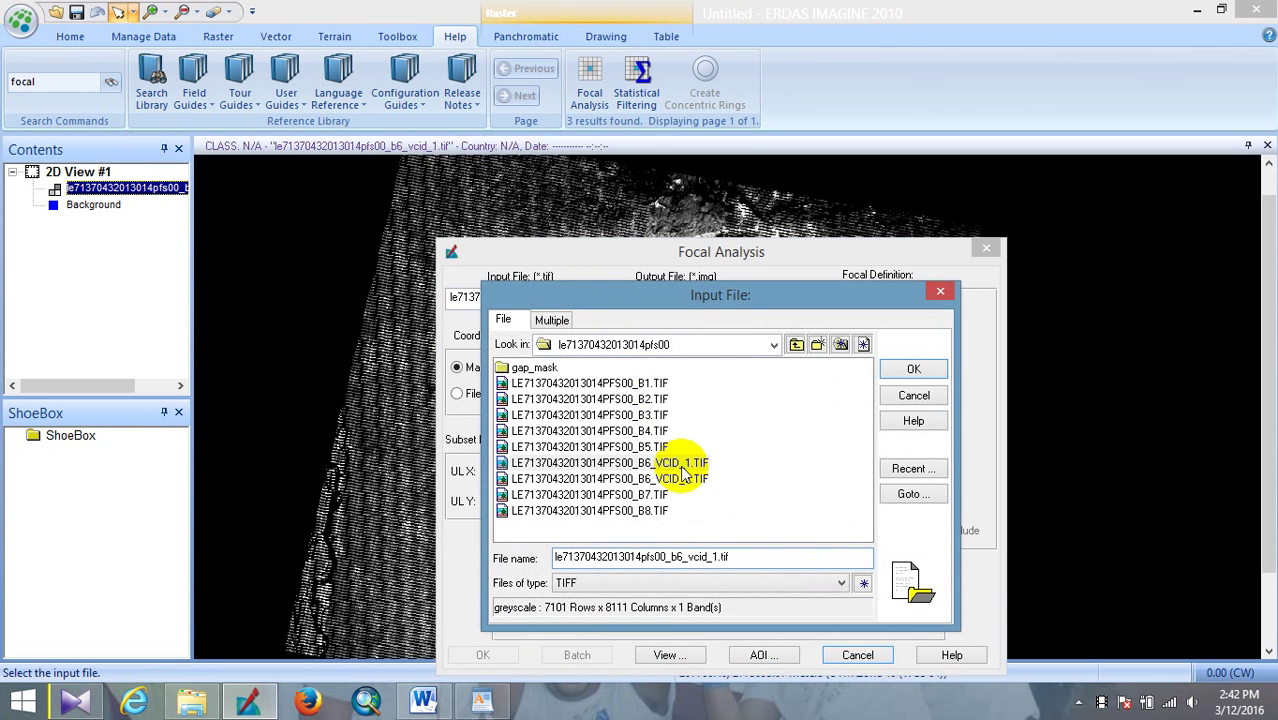
pyautogui.click(681, 463)
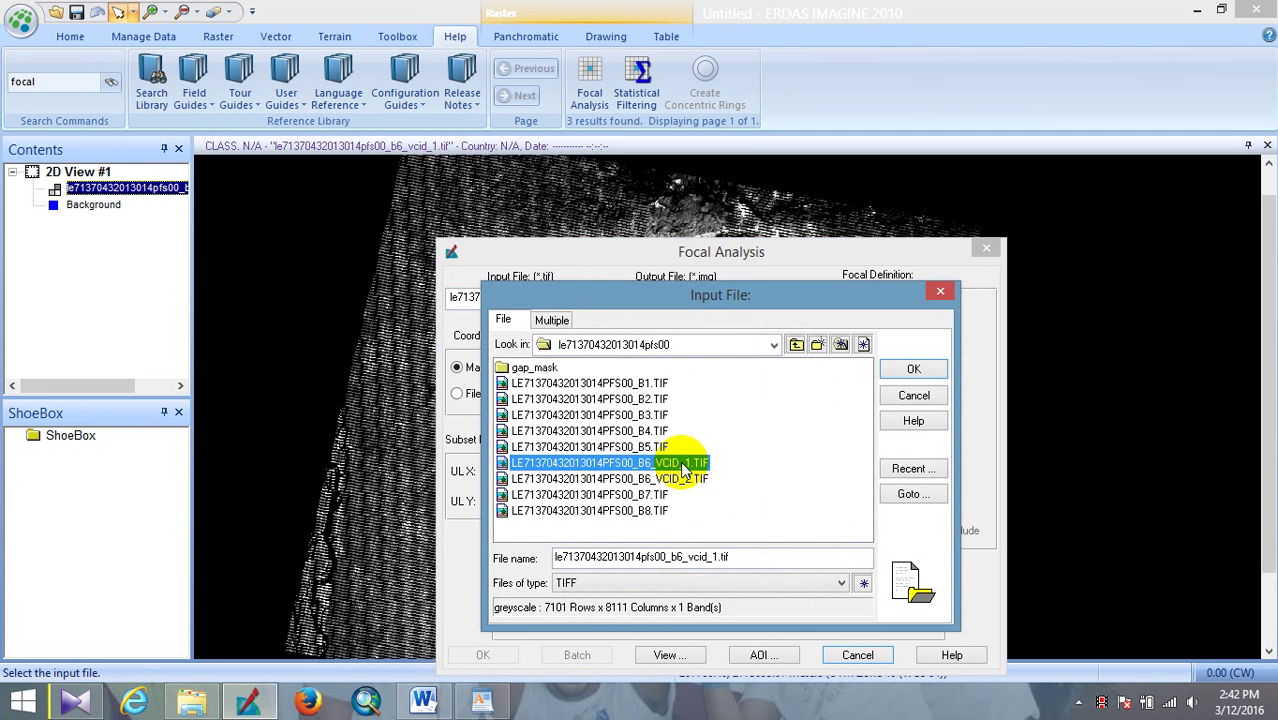
pyautogui.click(911, 369)
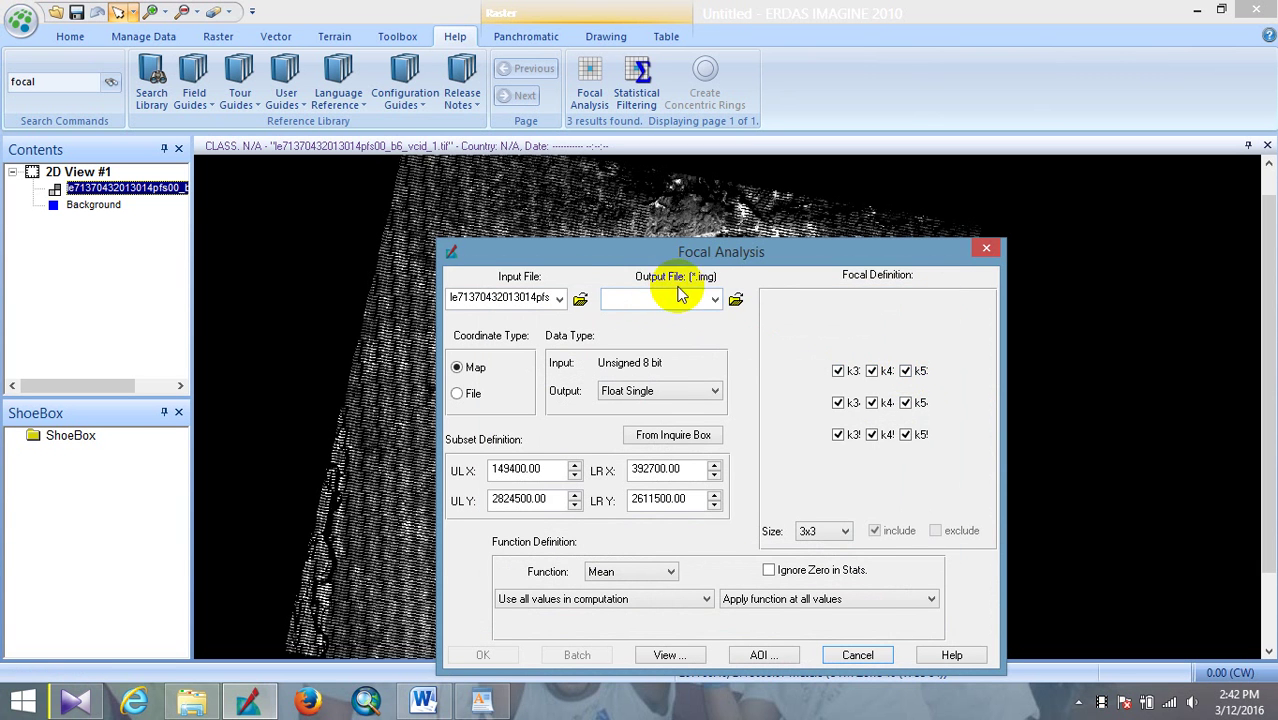
# - Browse the output file location to the working folder on the G: drive and create a directory named Output there
pyautogui.click(738, 299)
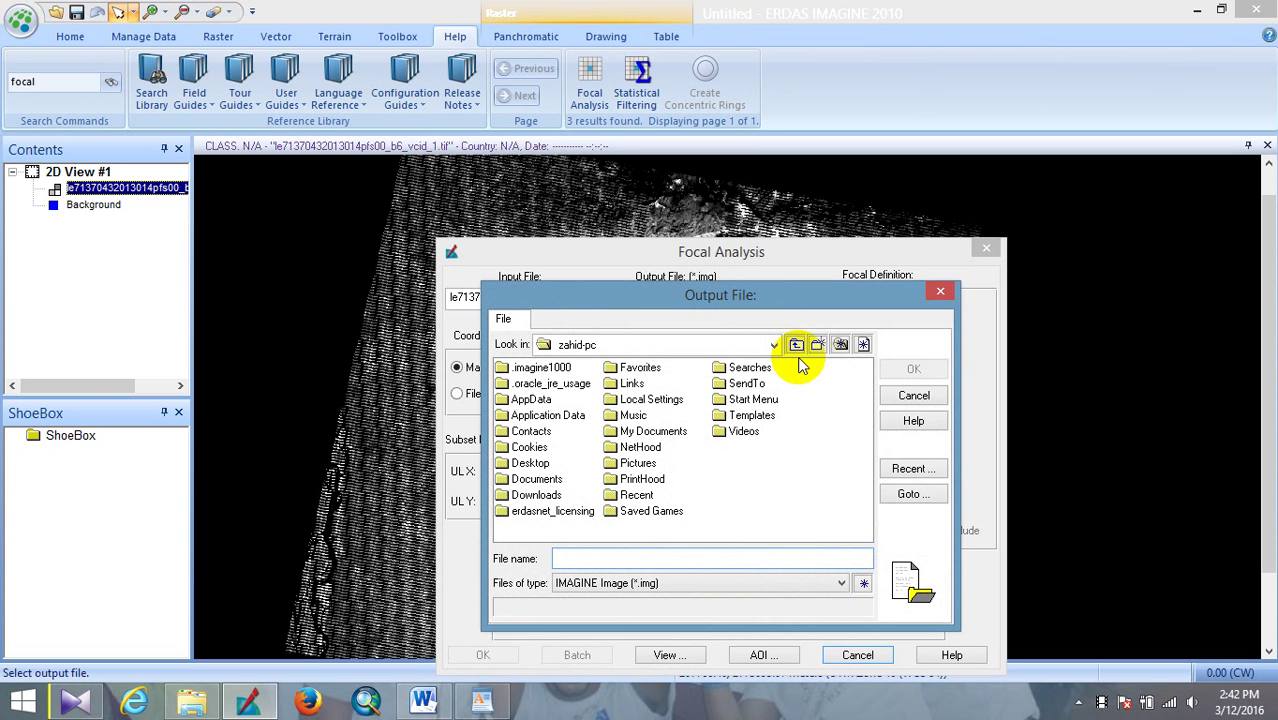
pyautogui.click(912, 468)
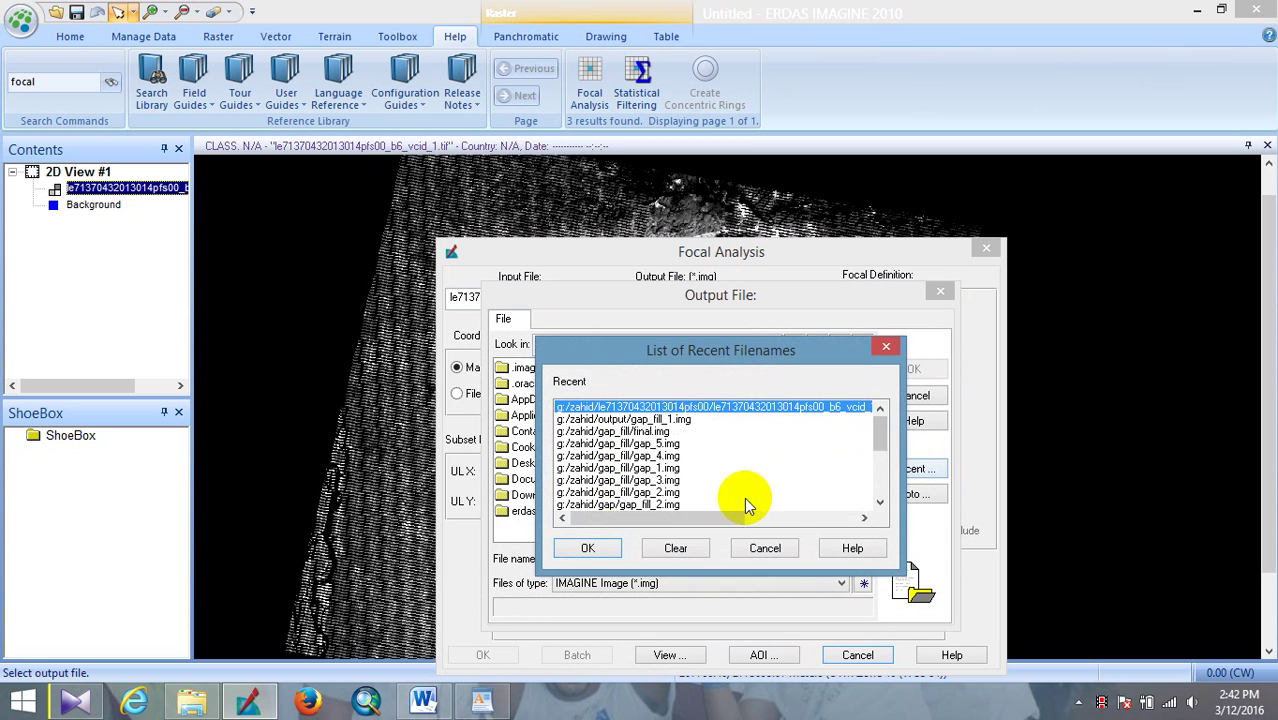
pyautogui.click(885, 347)
pyautogui.click(773, 344)
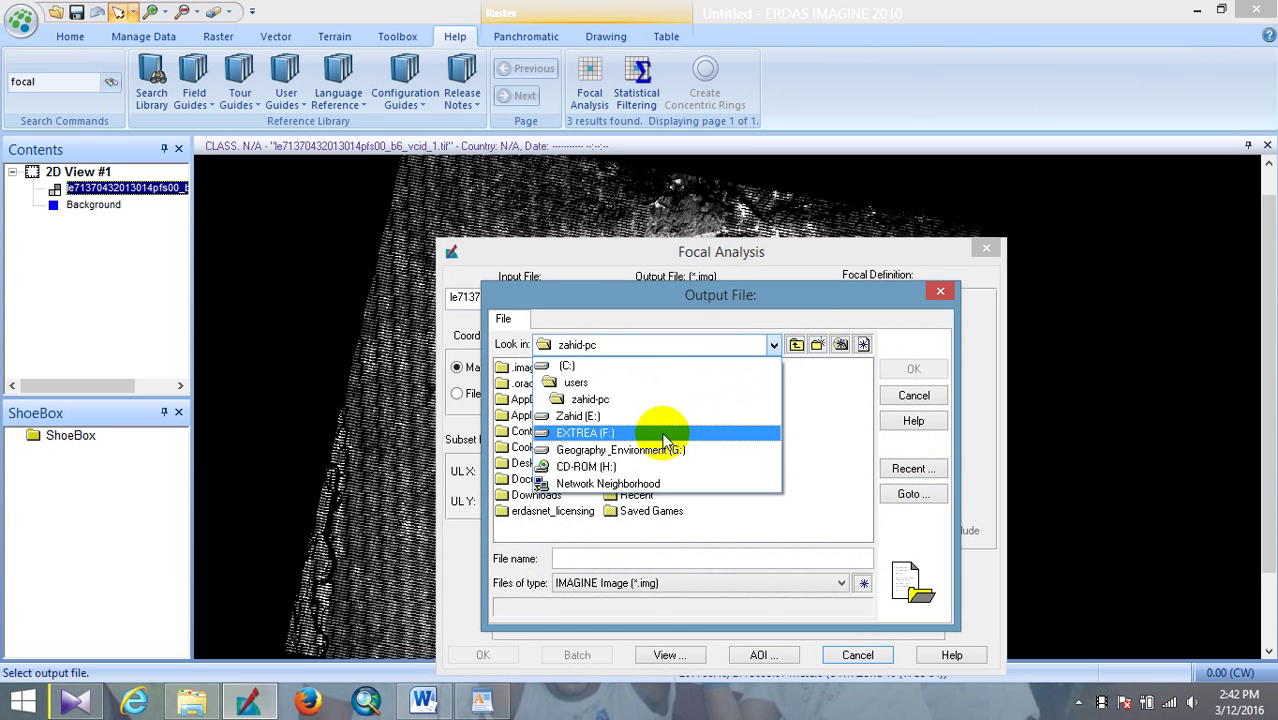
pyautogui.click(643, 450)
pyautogui.doubleClick(670, 382)
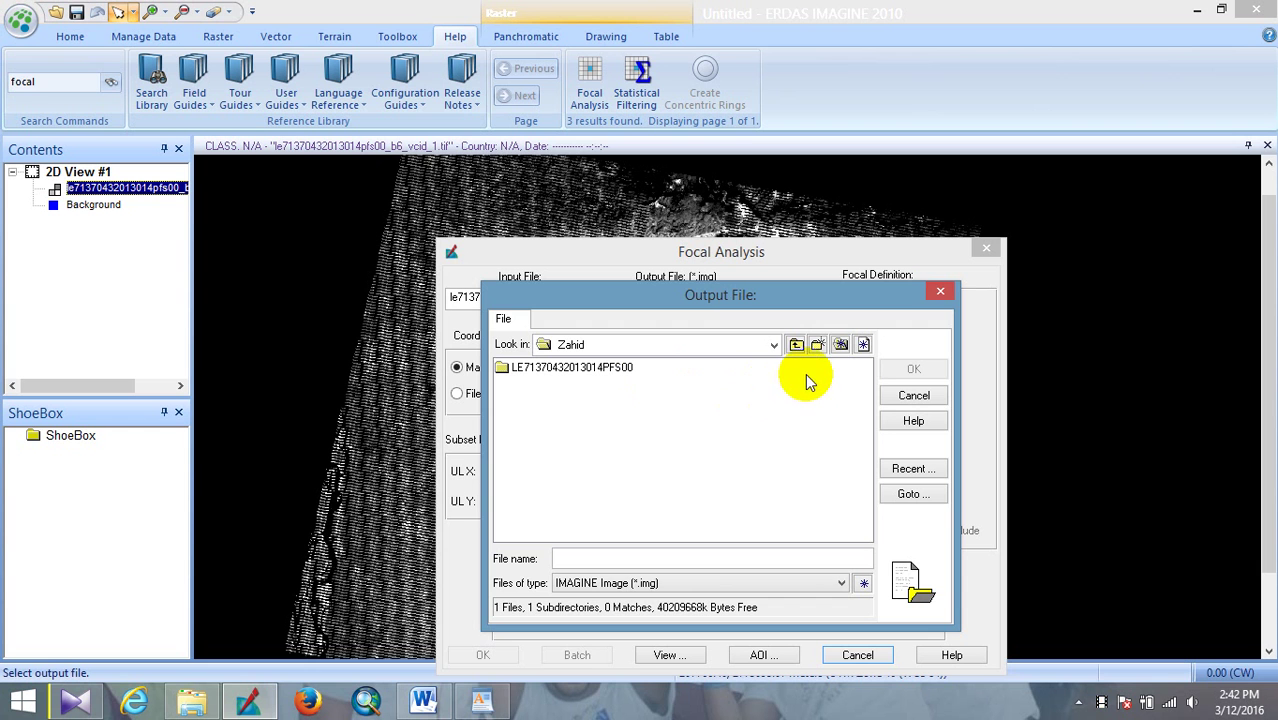
pyautogui.click(818, 344)
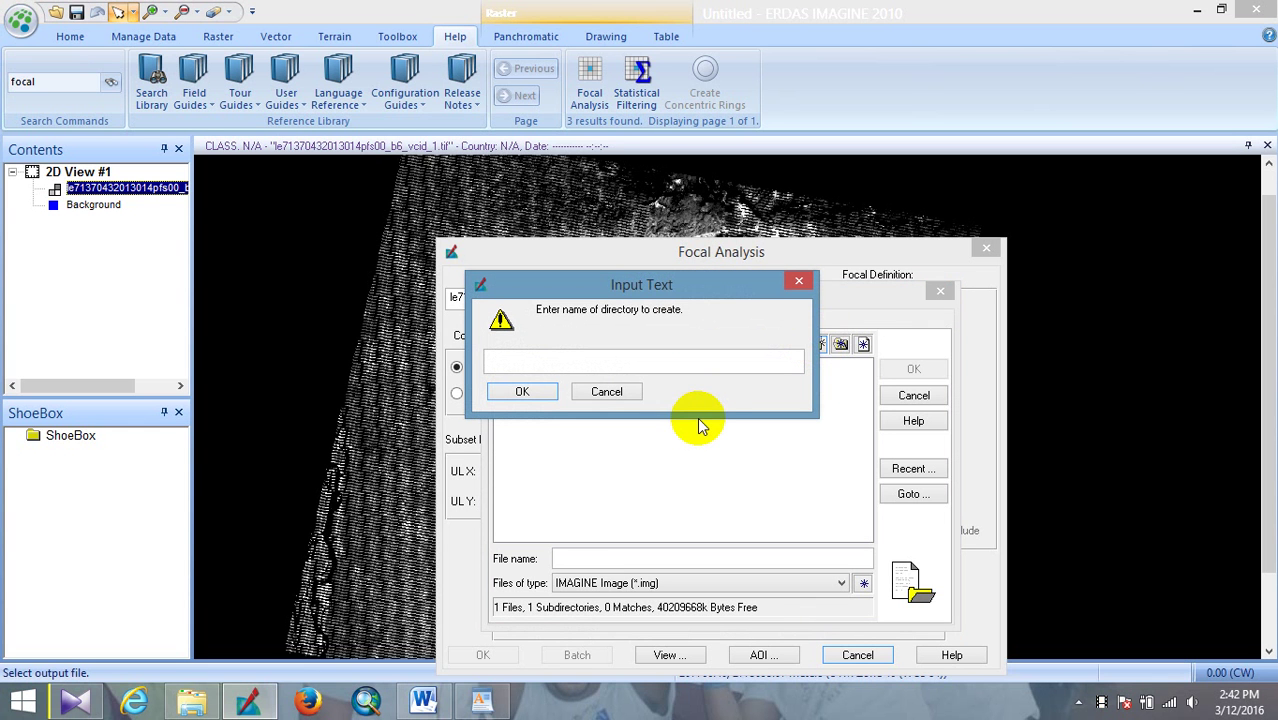
pyautogui.click(627, 366)
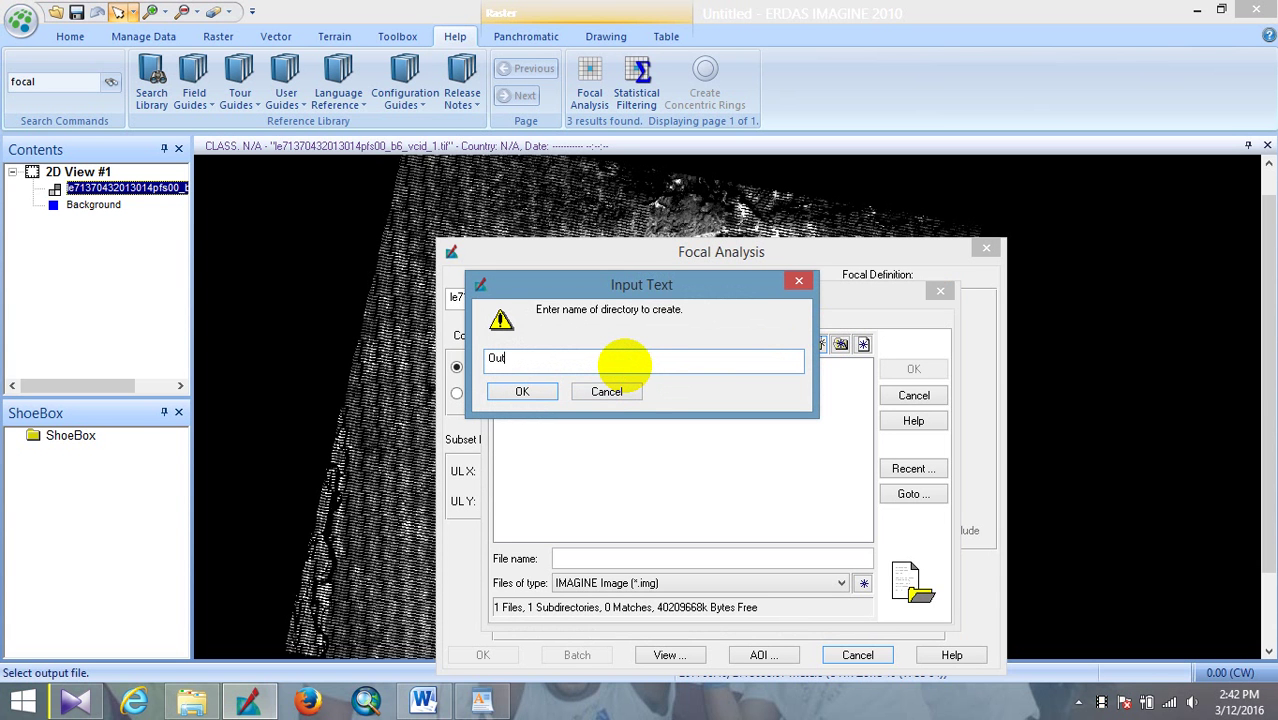
pyautogui.click(533, 391)
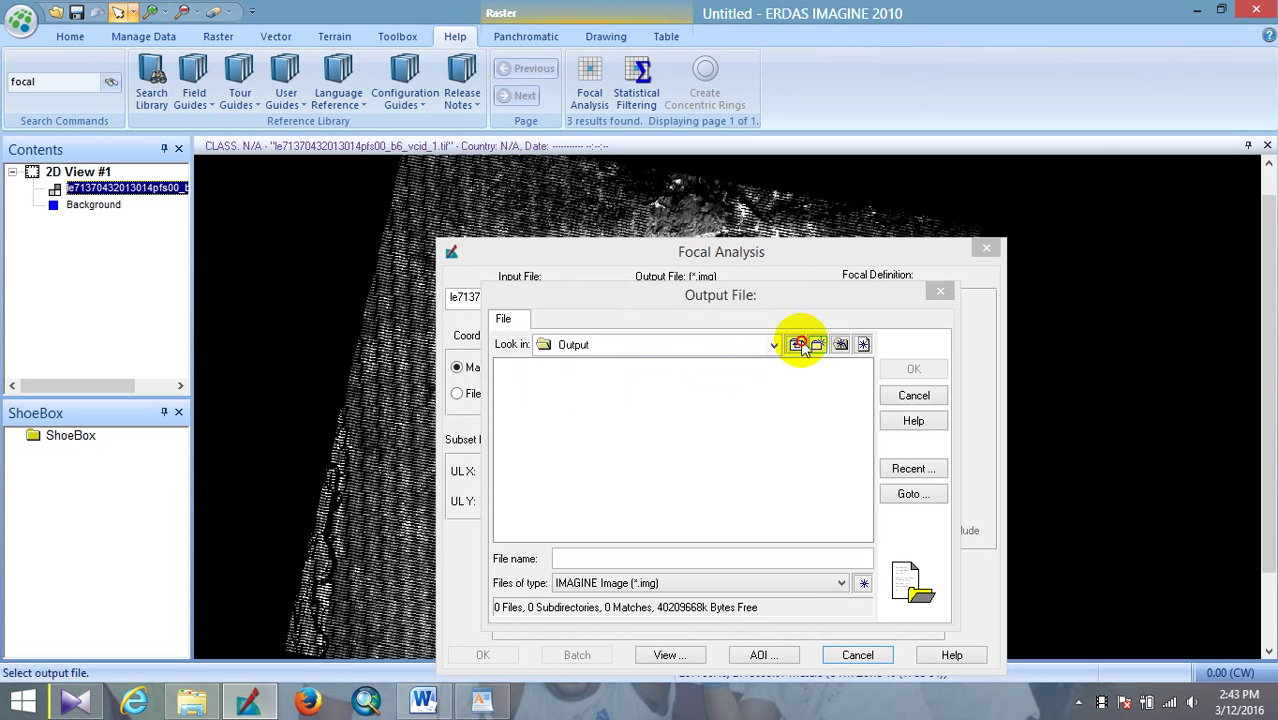
# - Name the focal analysis output file Gap_1 as an IMAGINE image inside the Output folder
pyautogui.click(797, 344)
pyautogui.doubleClick(528, 385)
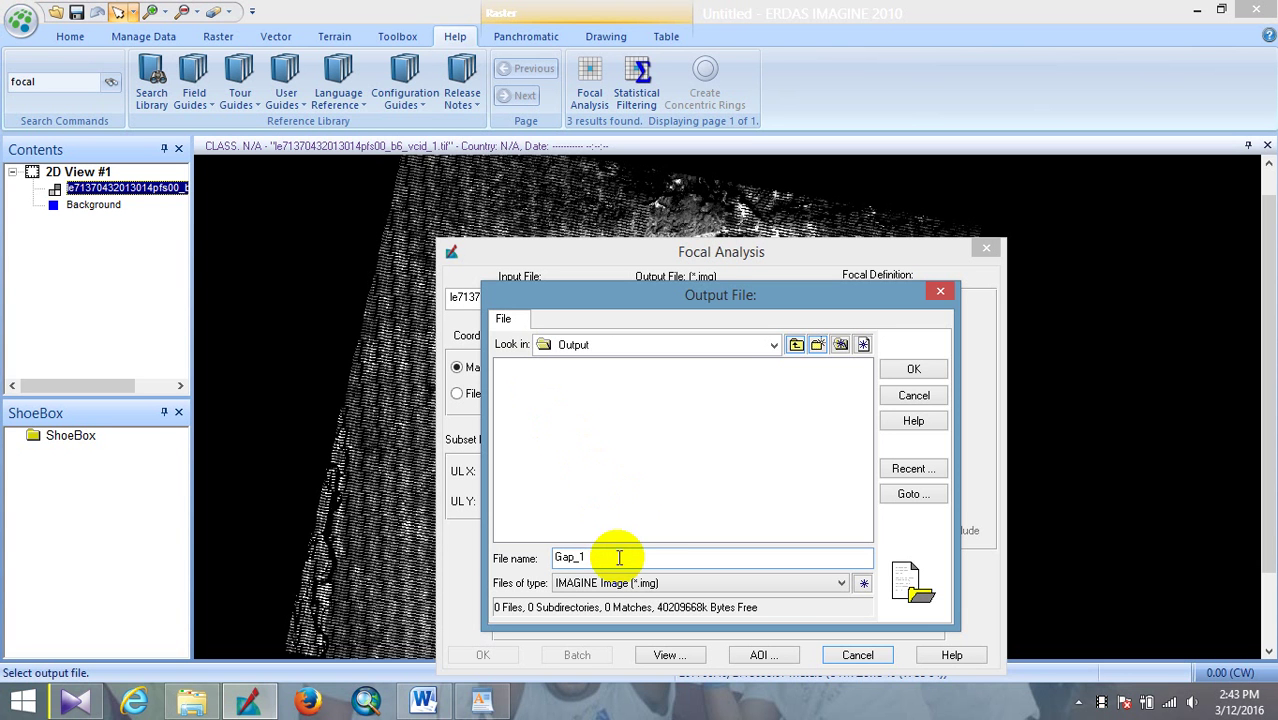
pyautogui.click(914, 369)
pyautogui.click(914, 369)
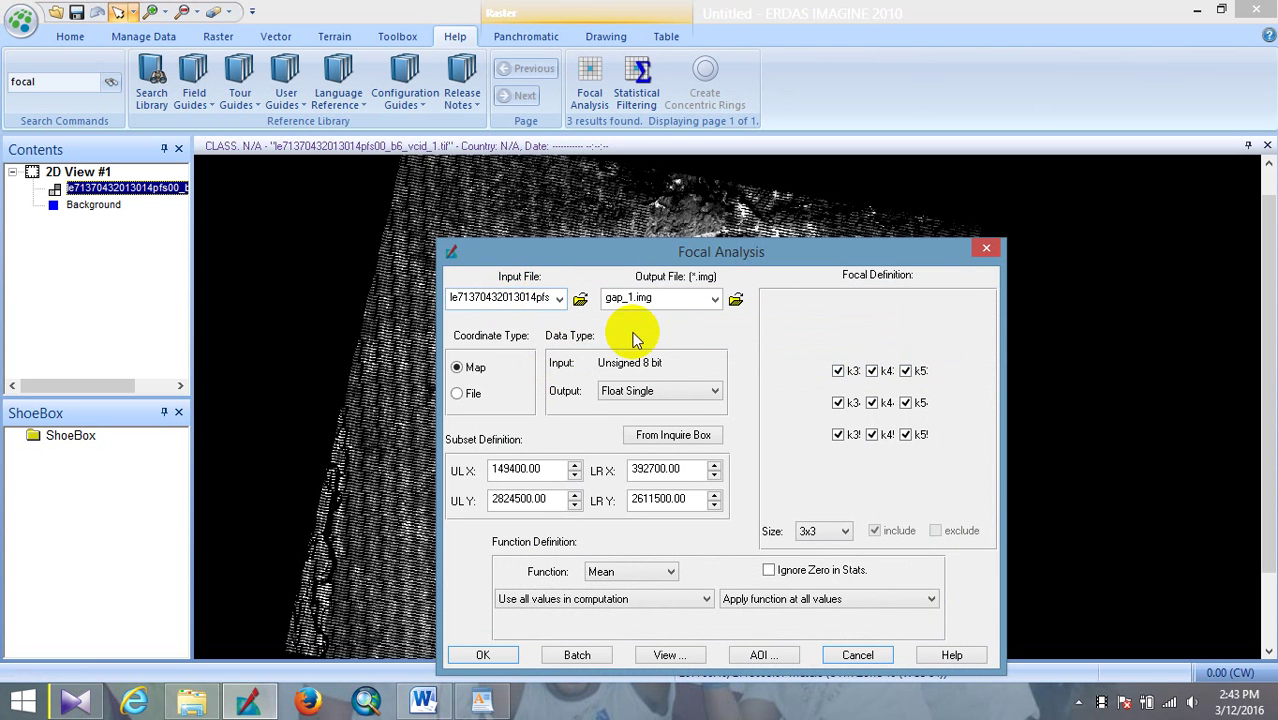
# - Set the output data type to Unsigned 8 bit, and ignore the value 0 in both the computation and the statistics
pyautogui.click(680, 392)
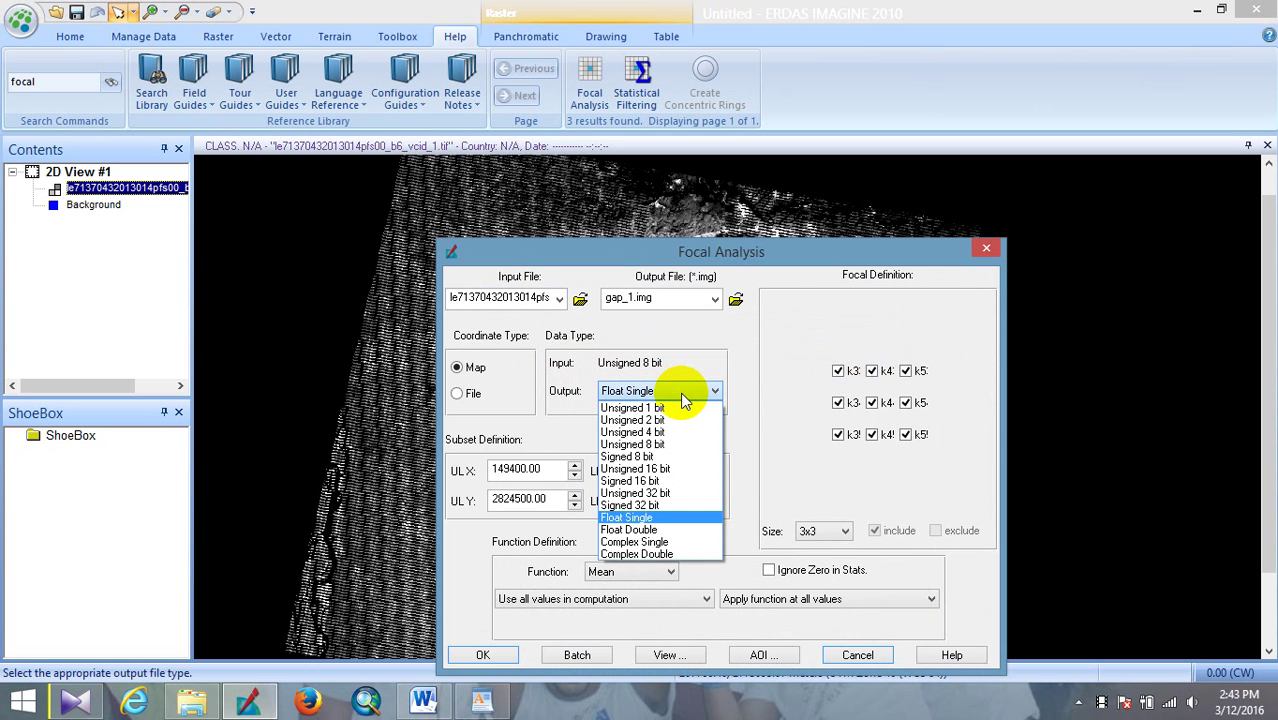
pyautogui.click(657, 446)
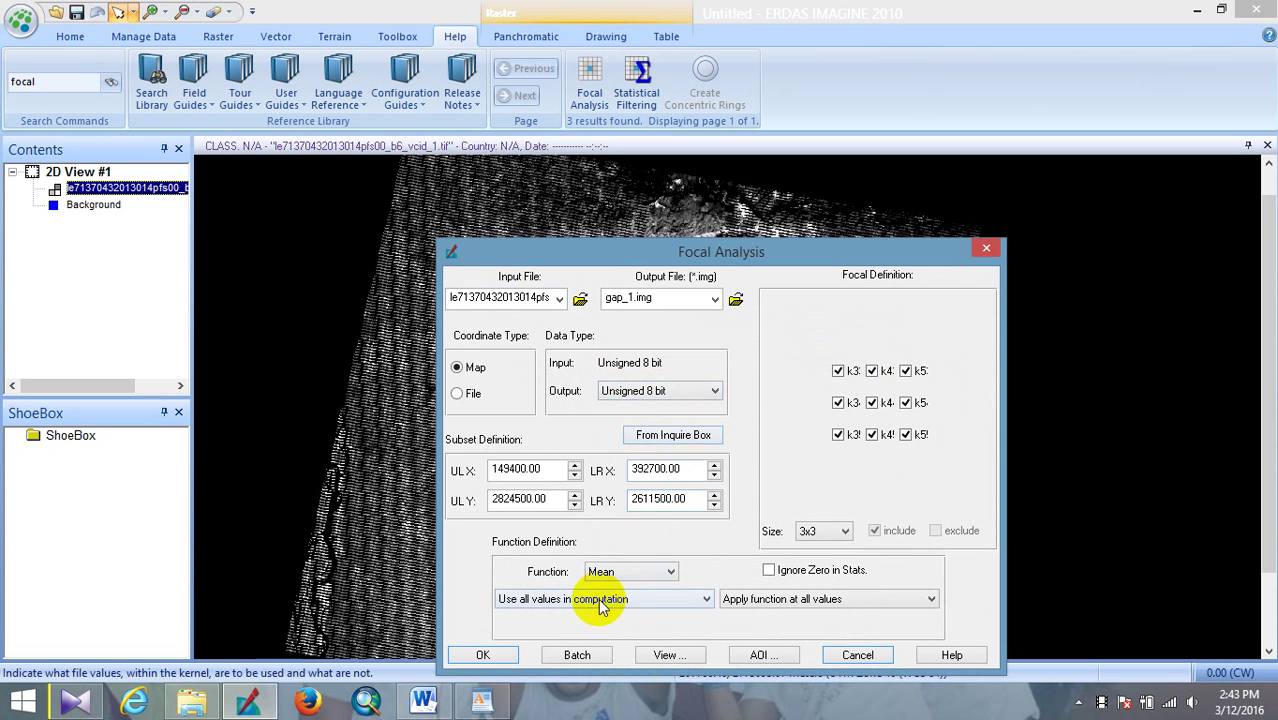
pyautogui.moveTo(795, 249); pyautogui.dragTo(819, 185)
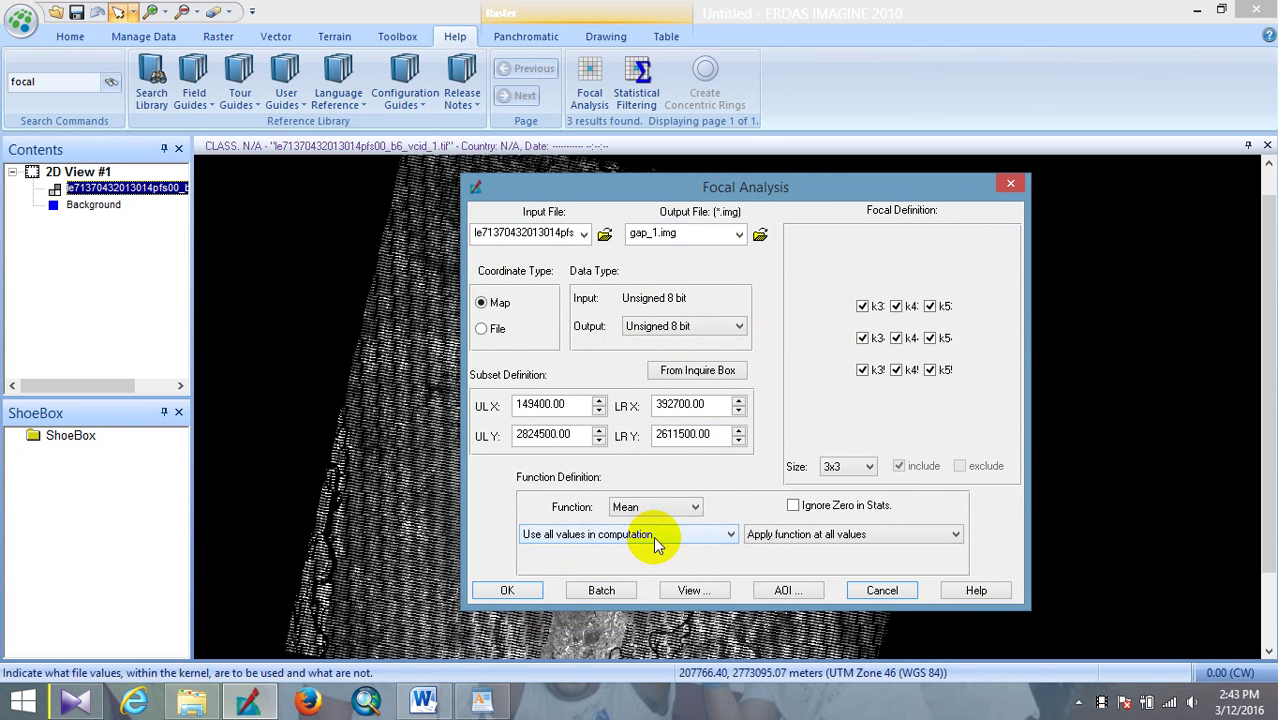
pyautogui.click(714, 542)
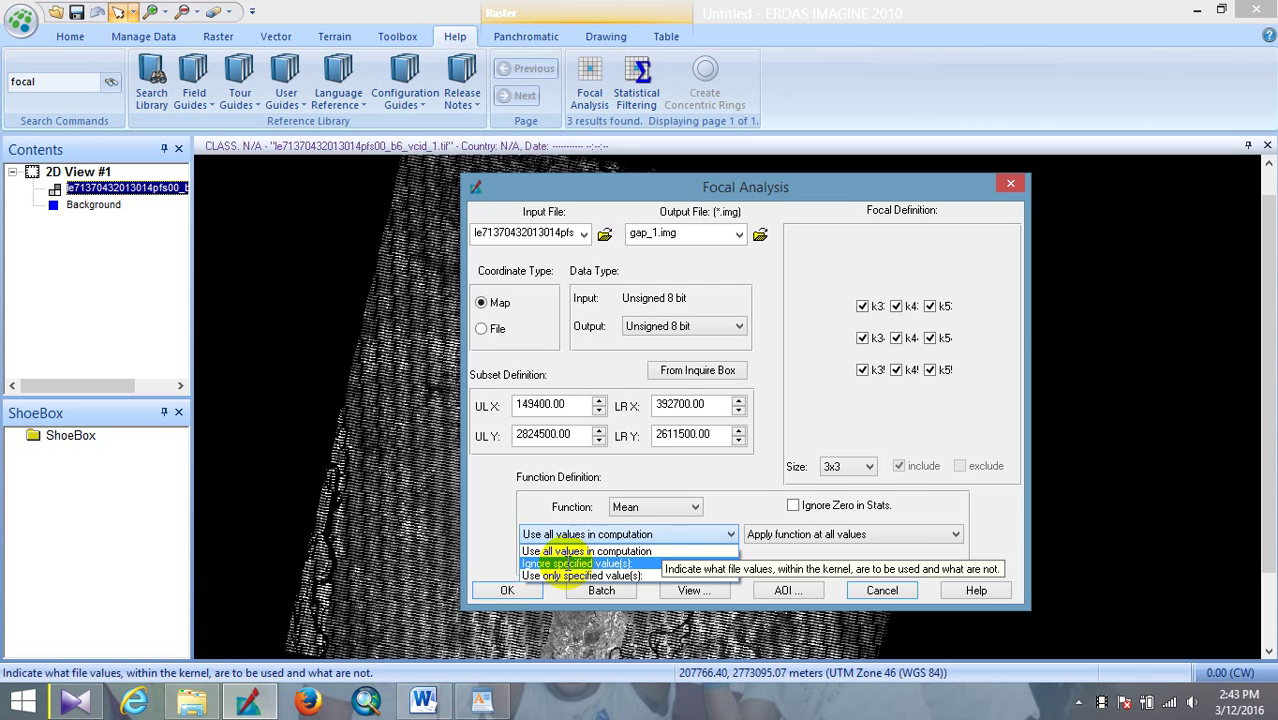
pyautogui.click(560, 564)
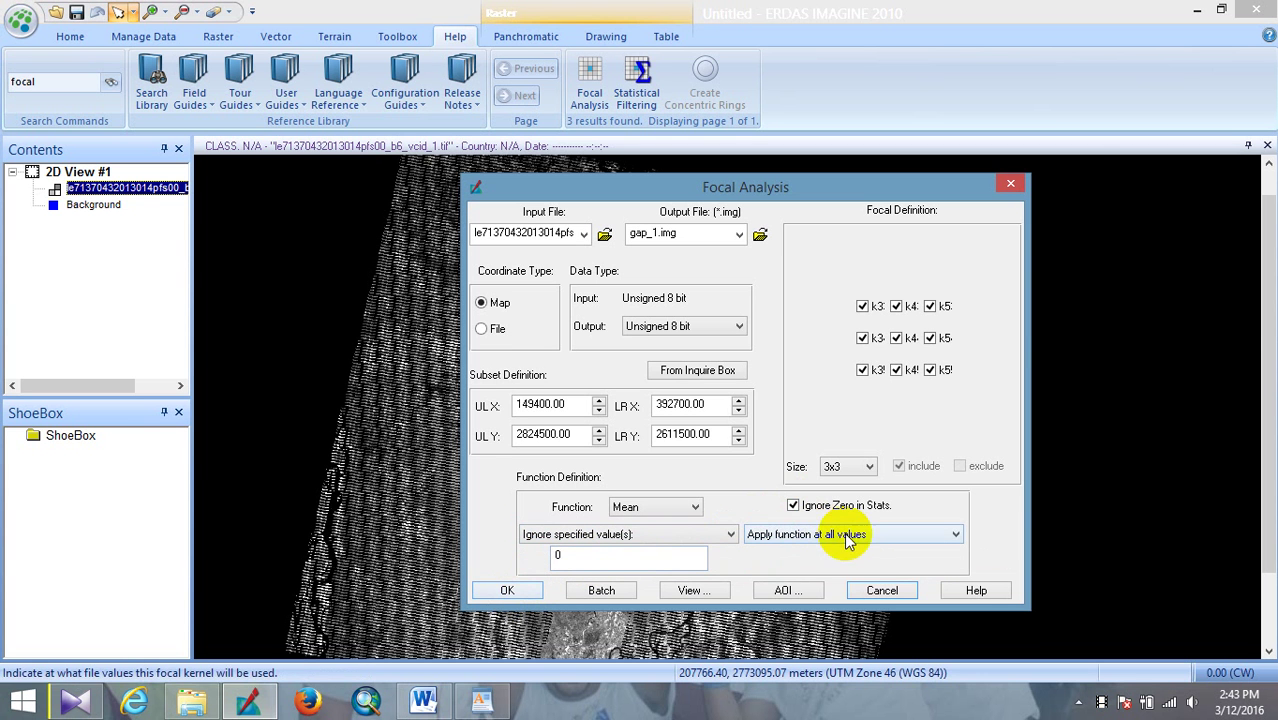
# - Run the focal analysis, dismiss the finished process and close the process list
pyautogui.click(508, 590)
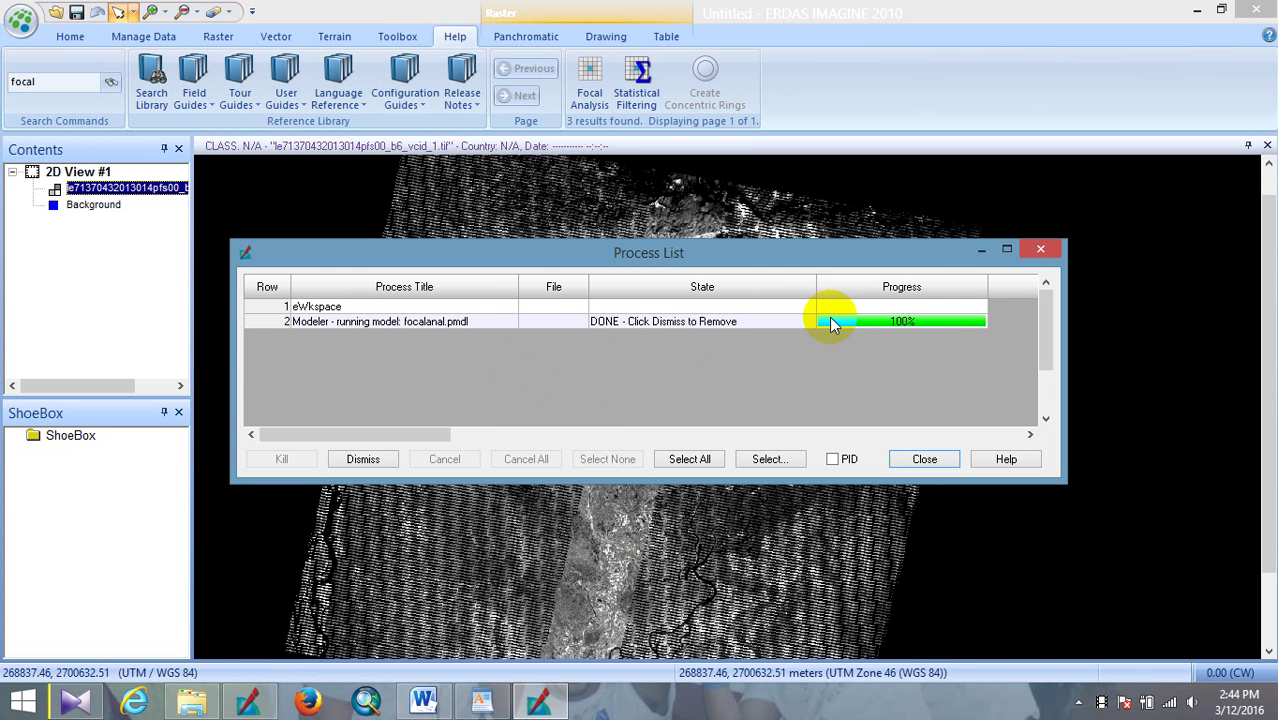
pyautogui.click(365, 459)
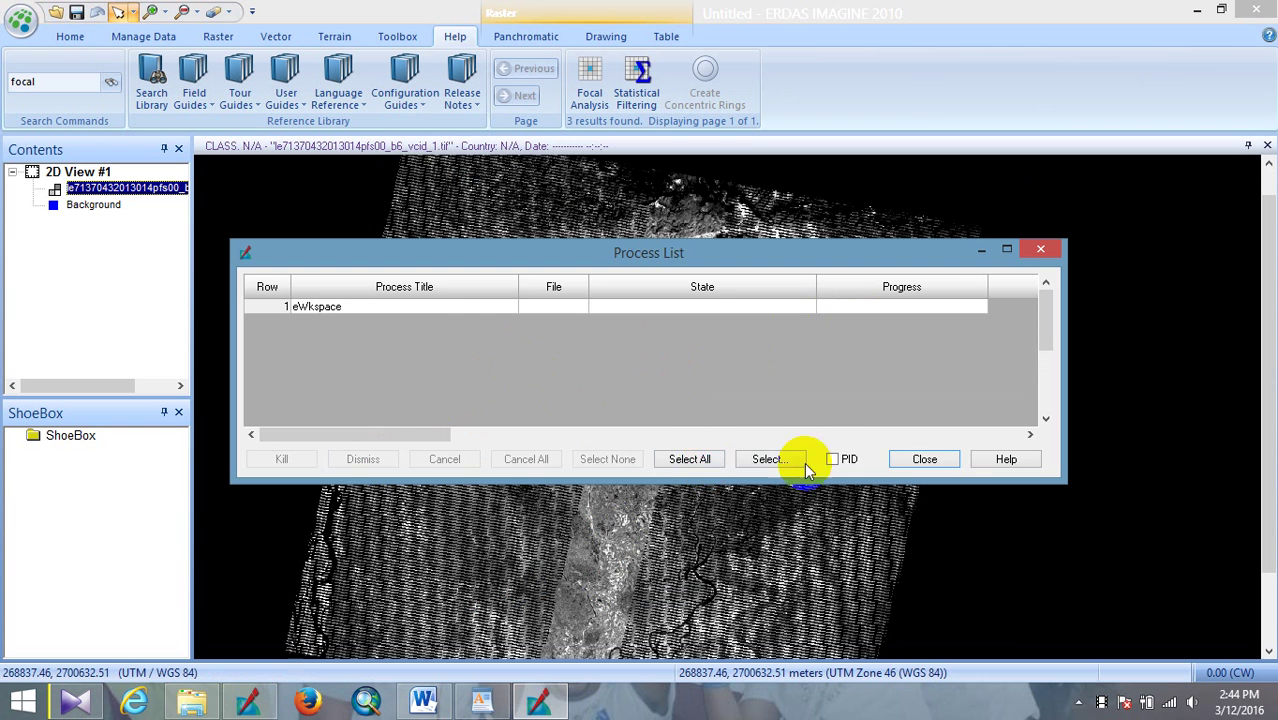
pyautogui.click(924, 461)
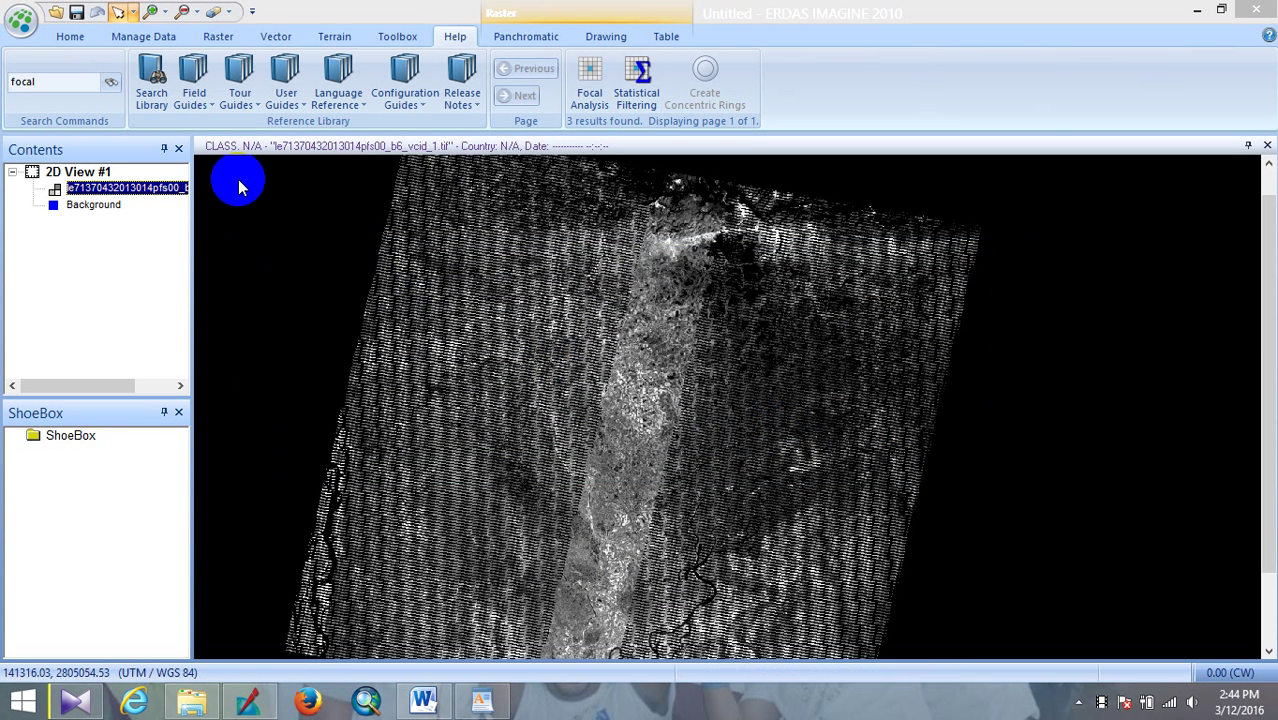
# - Add a second 2D view beside the one holding the band 6 image
pyautogui.click(70, 36)
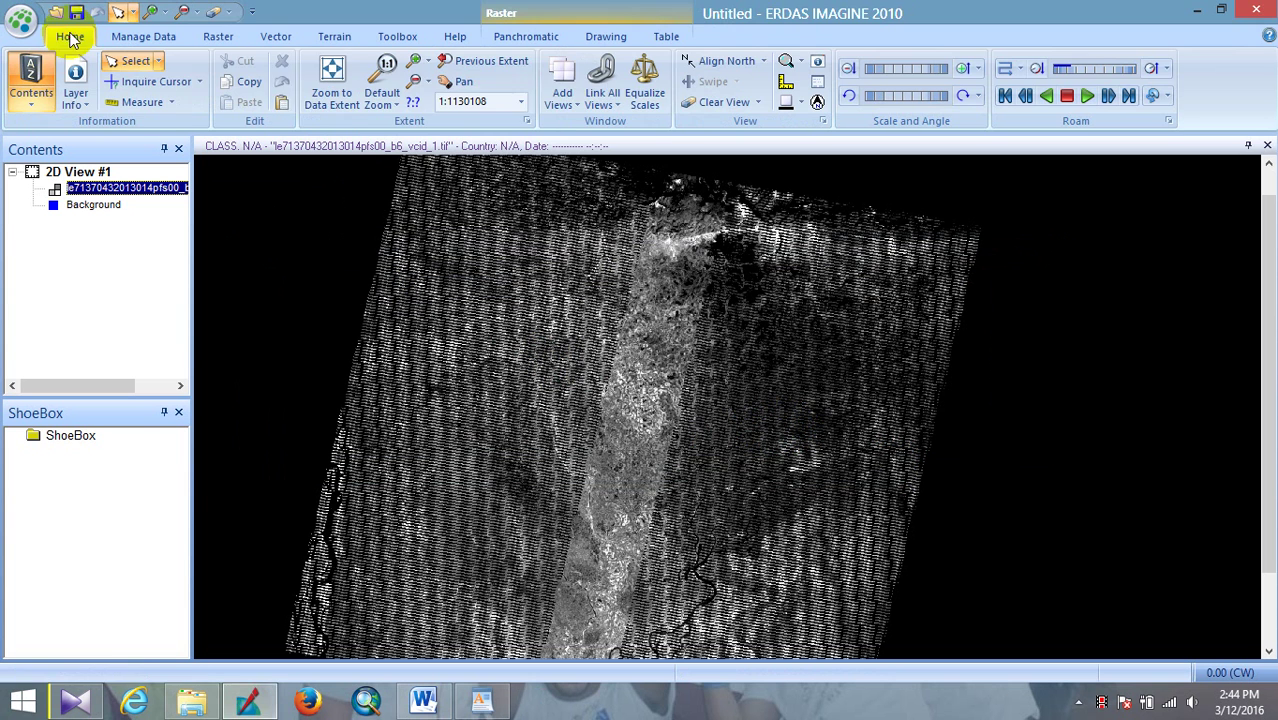
pyautogui.click(566, 103)
pyautogui.click(585, 143)
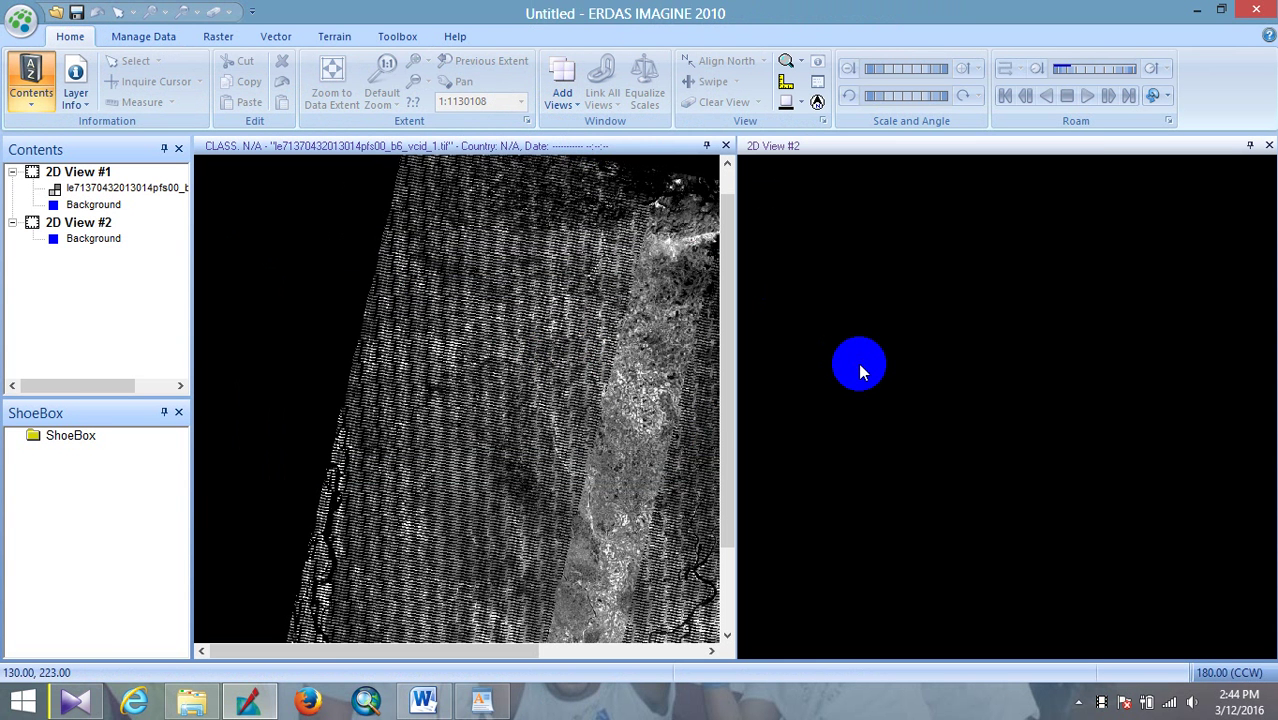
# - Open gap_1.img from the recently used files as a raster layer in the empty second view
pyautogui.rightClick(860, 372)
pyautogui.click(942, 157)
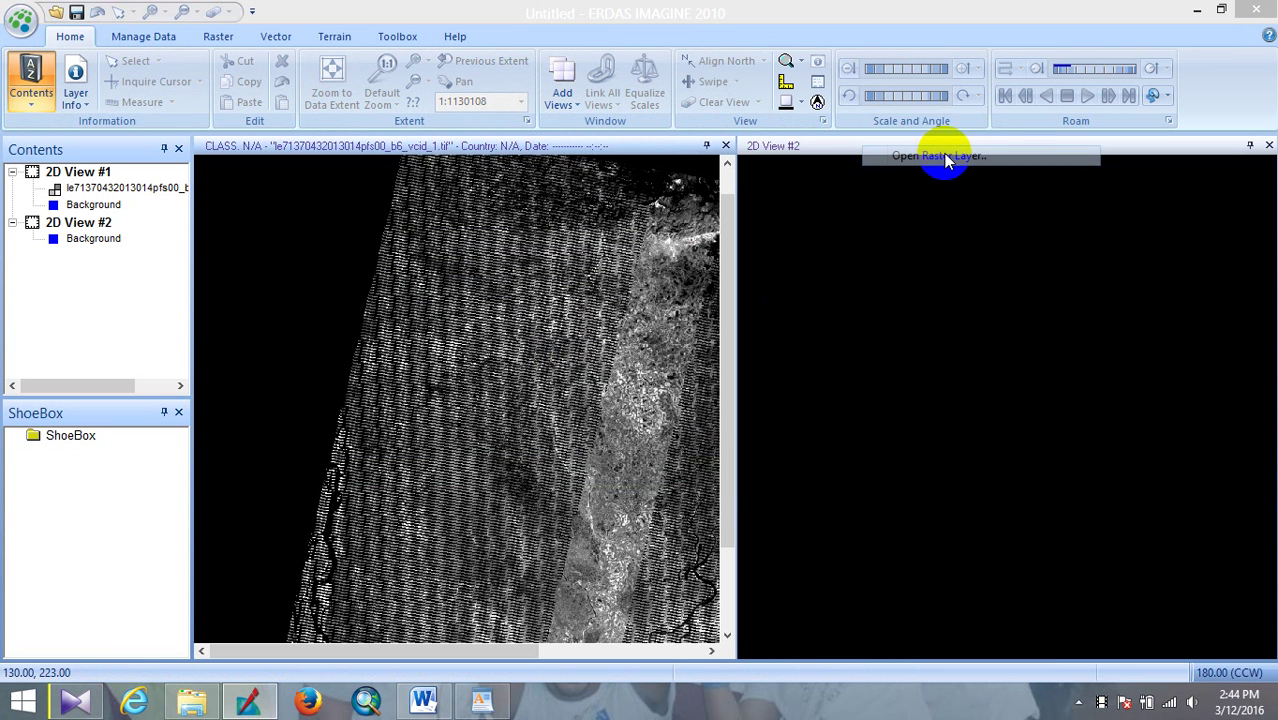
pyautogui.click(830, 353)
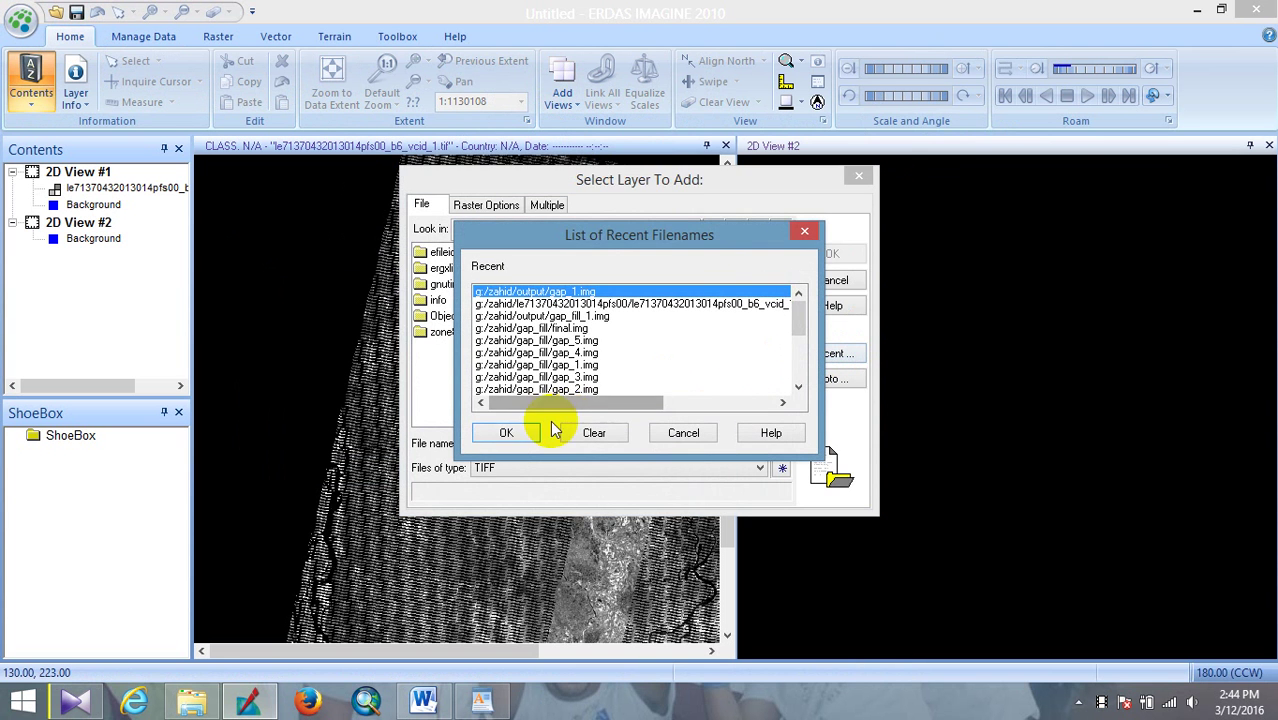
pyautogui.click(503, 434)
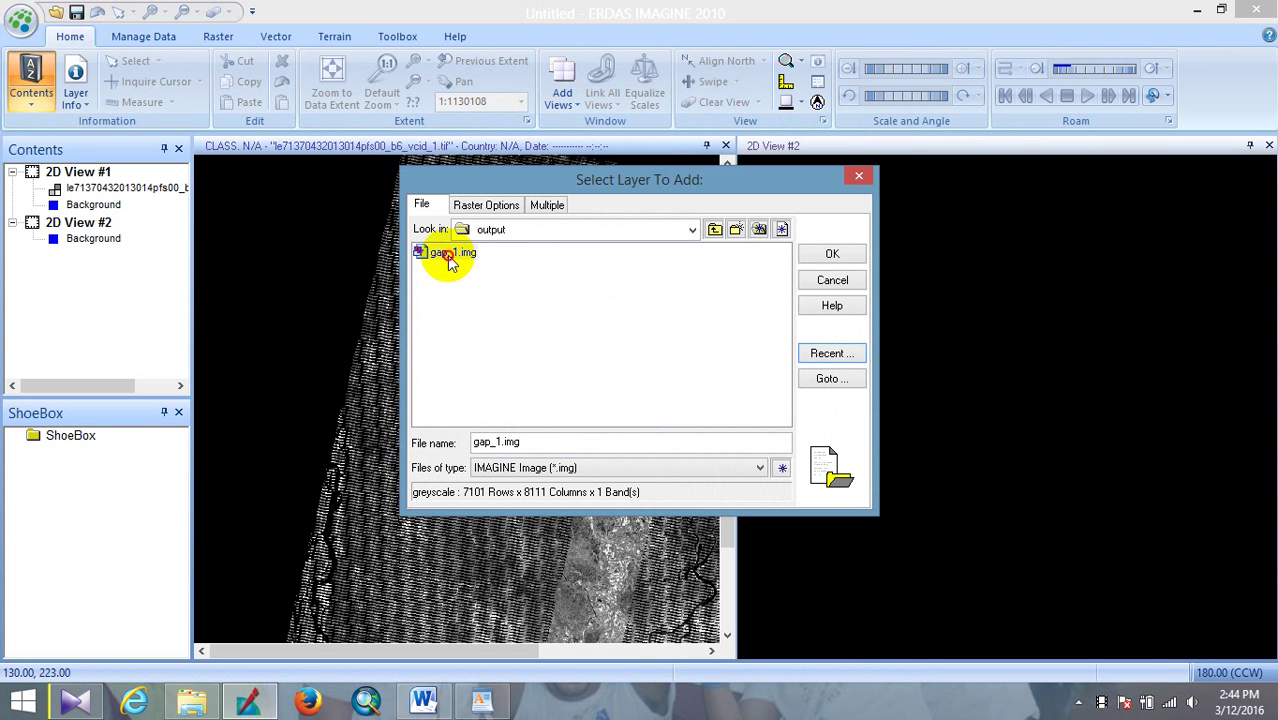
pyautogui.click(832, 253)
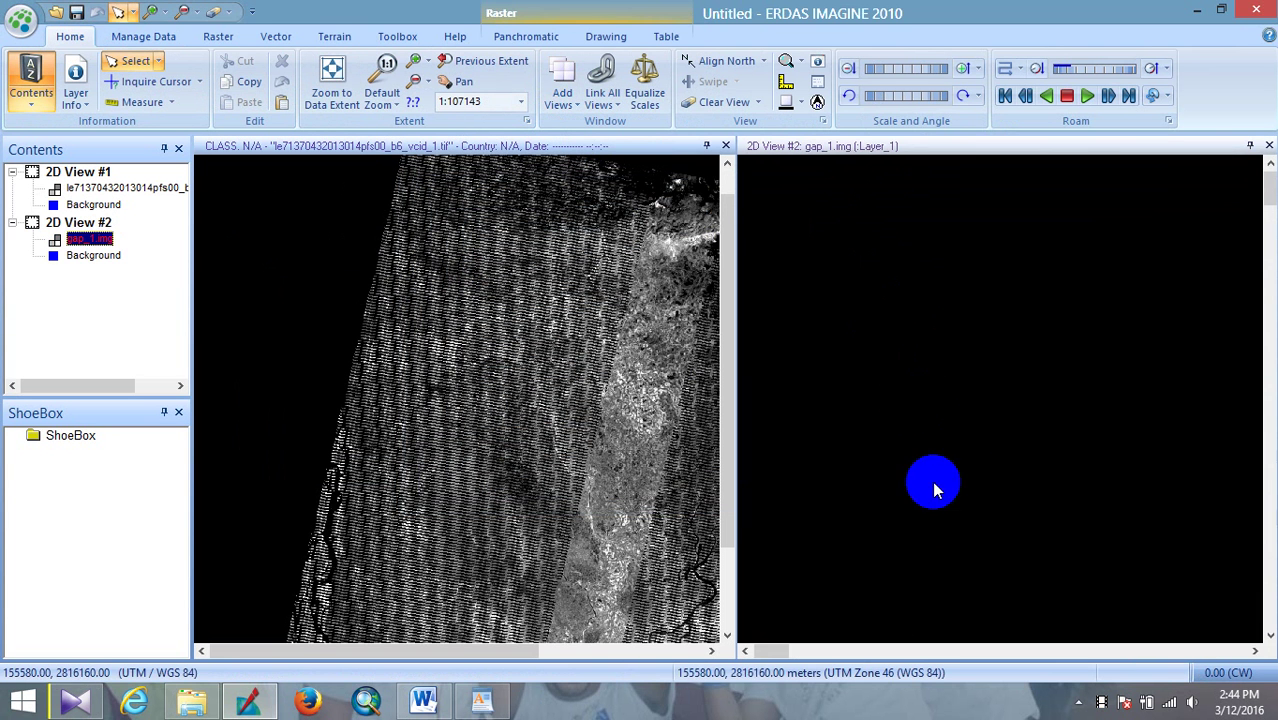
# - Fit both the gap_1 image and the original band 6 image to their full data extent for side-by-side comparison
pyautogui.click(332, 82)
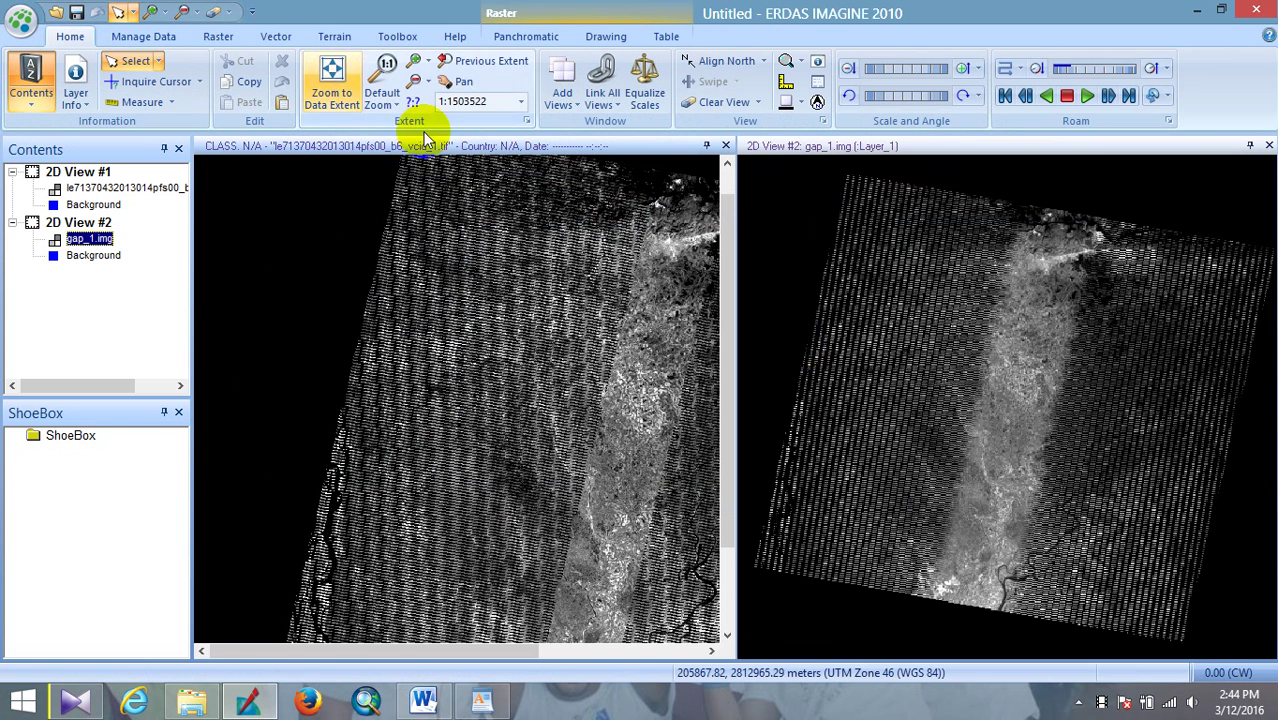
pyautogui.click(956, 391)
pyautogui.click(531, 428)
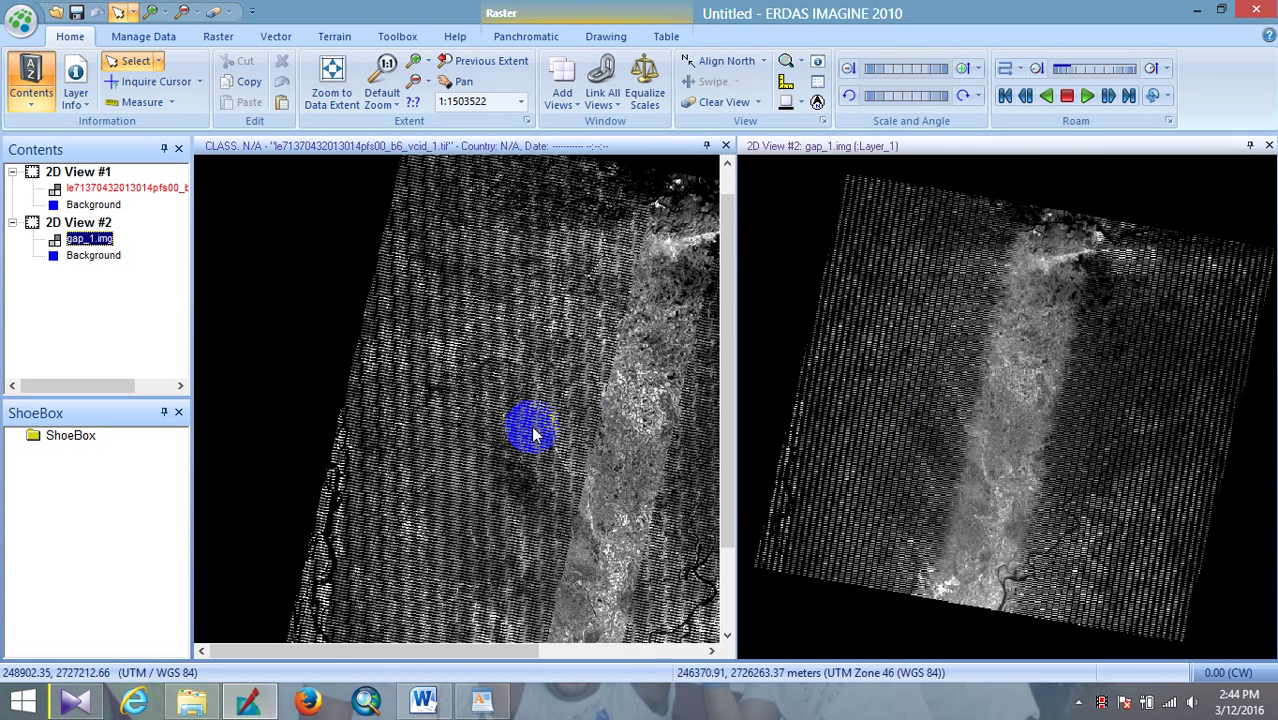
pyautogui.click(335, 92)
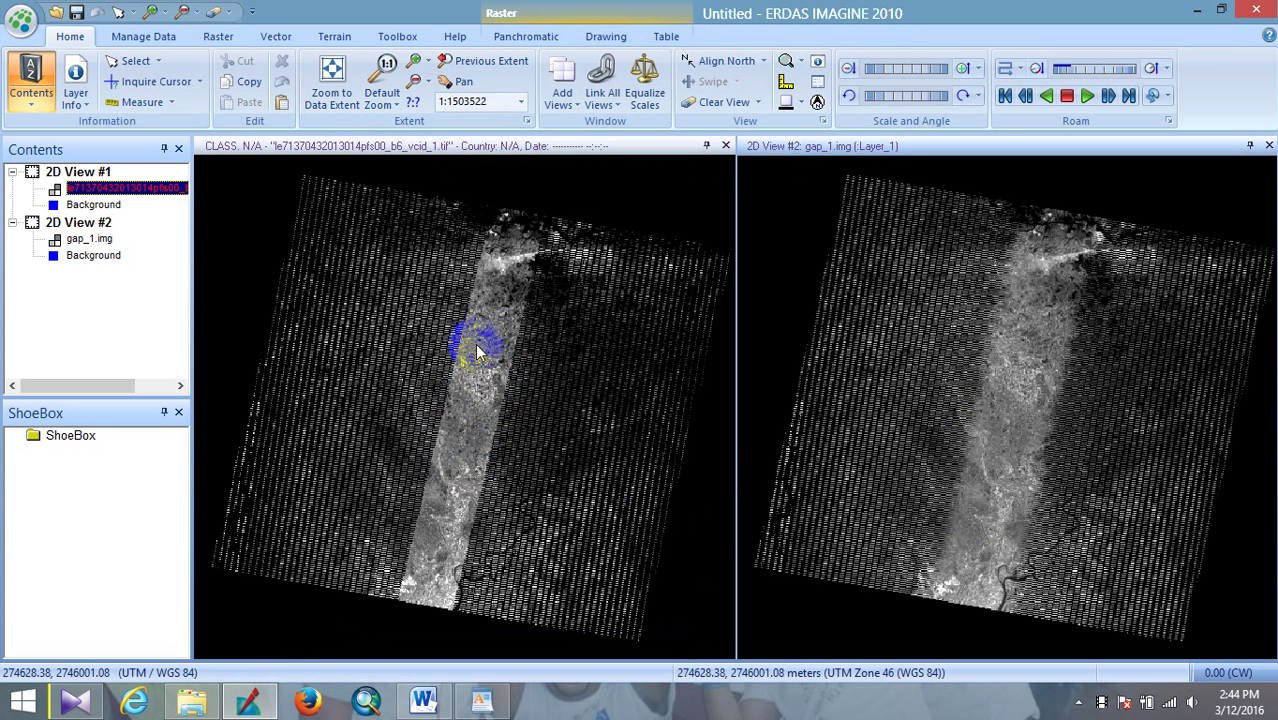
pyautogui.click(1035, 466)
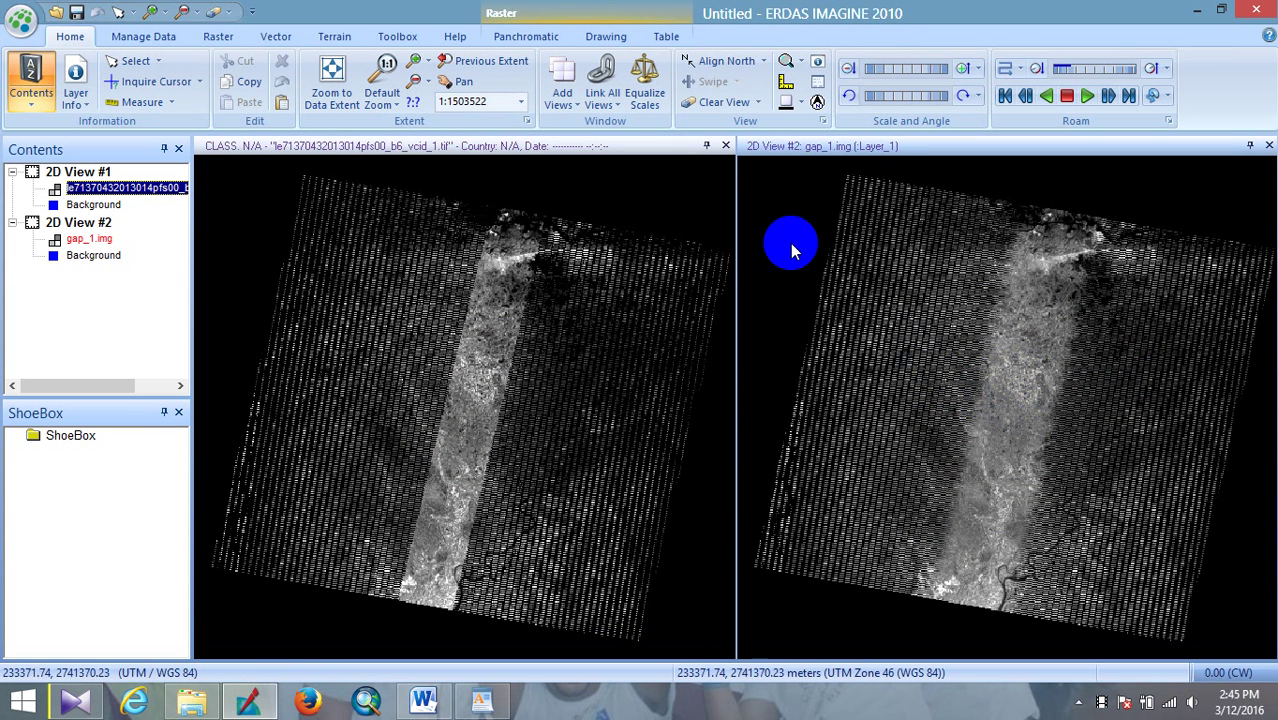
pyautogui.click(680, 282)
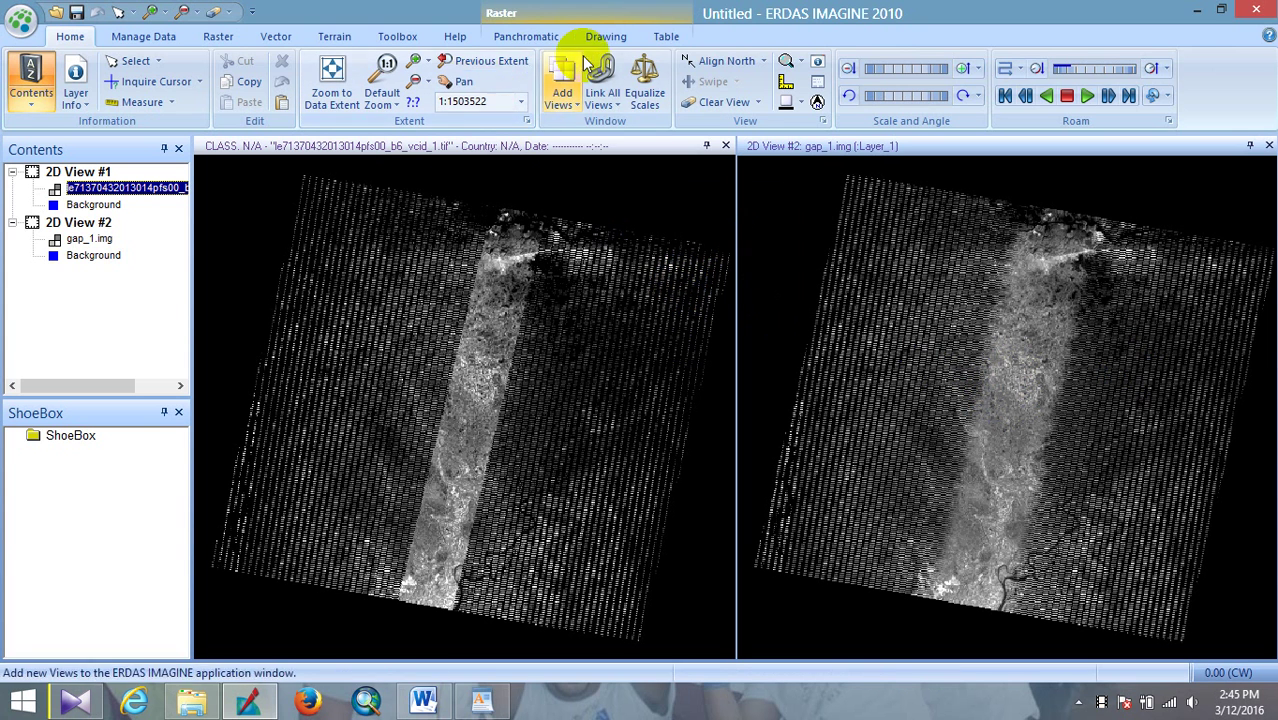
# - Reopen the Focal Analysis tool and close the view holding the original band 6 image
pyautogui.click(455, 36)
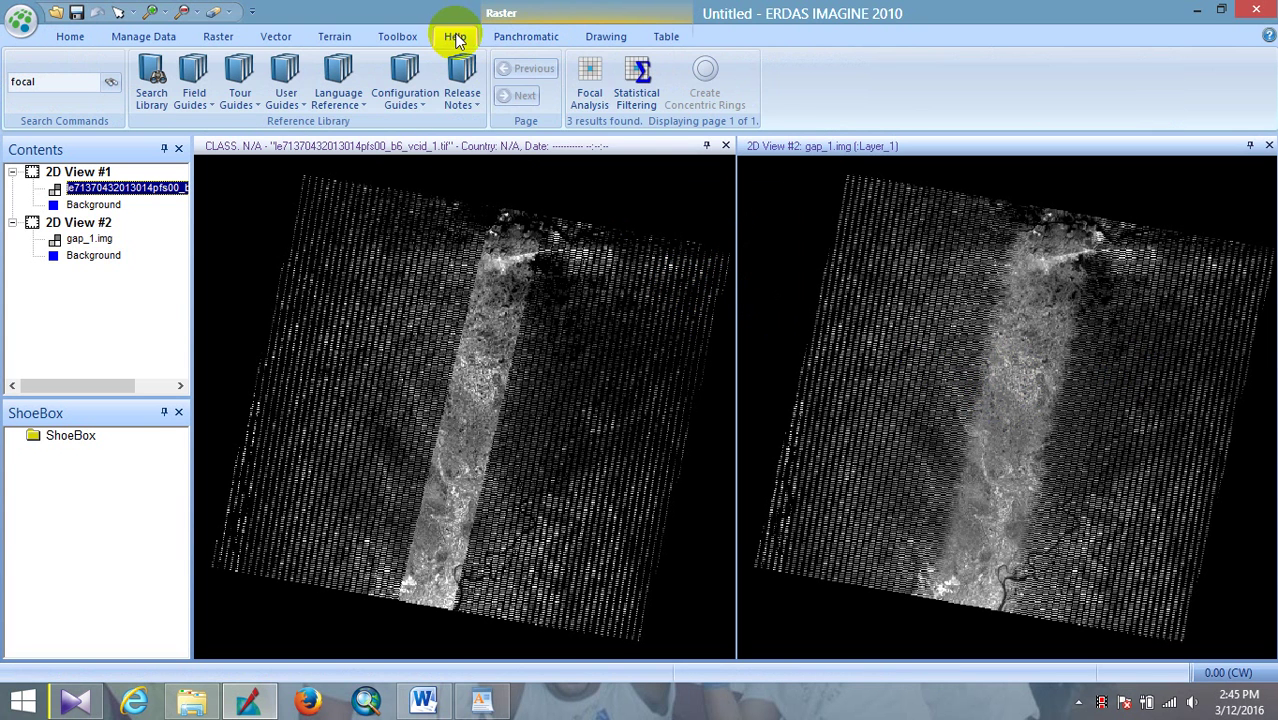
pyautogui.click(591, 100)
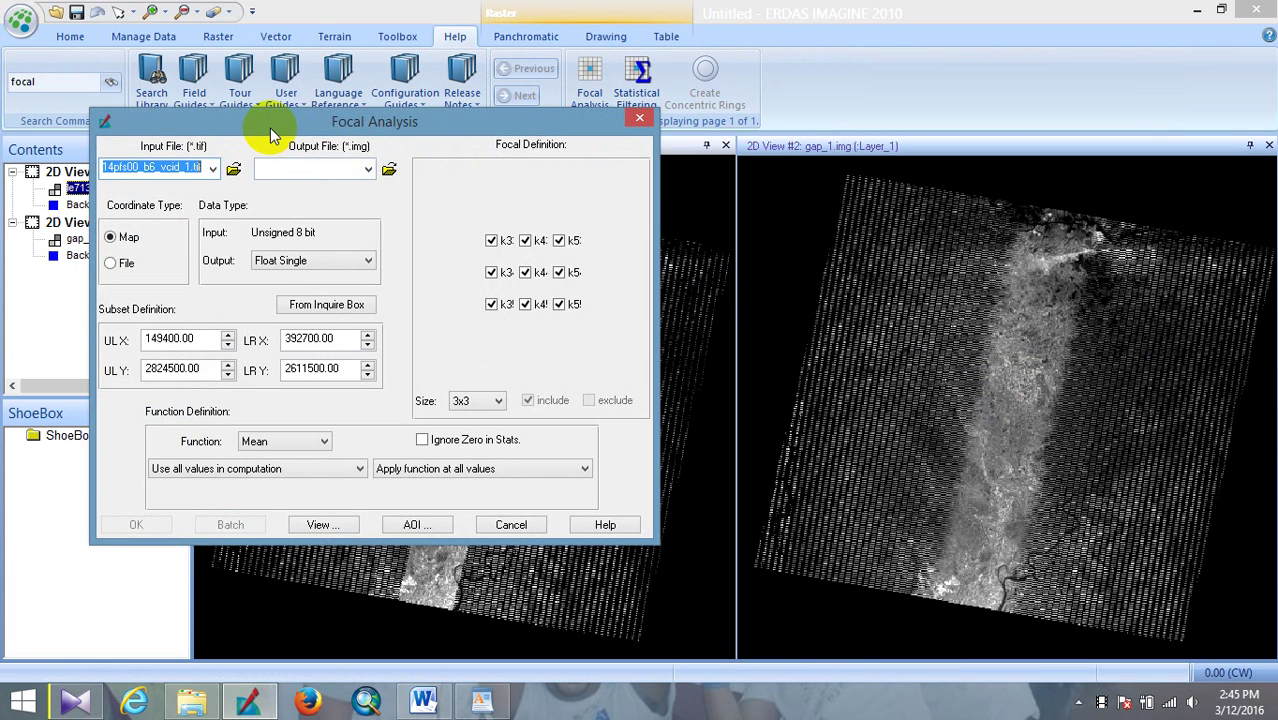
pyautogui.moveTo(270, 127); pyautogui.dragTo(570, 290)
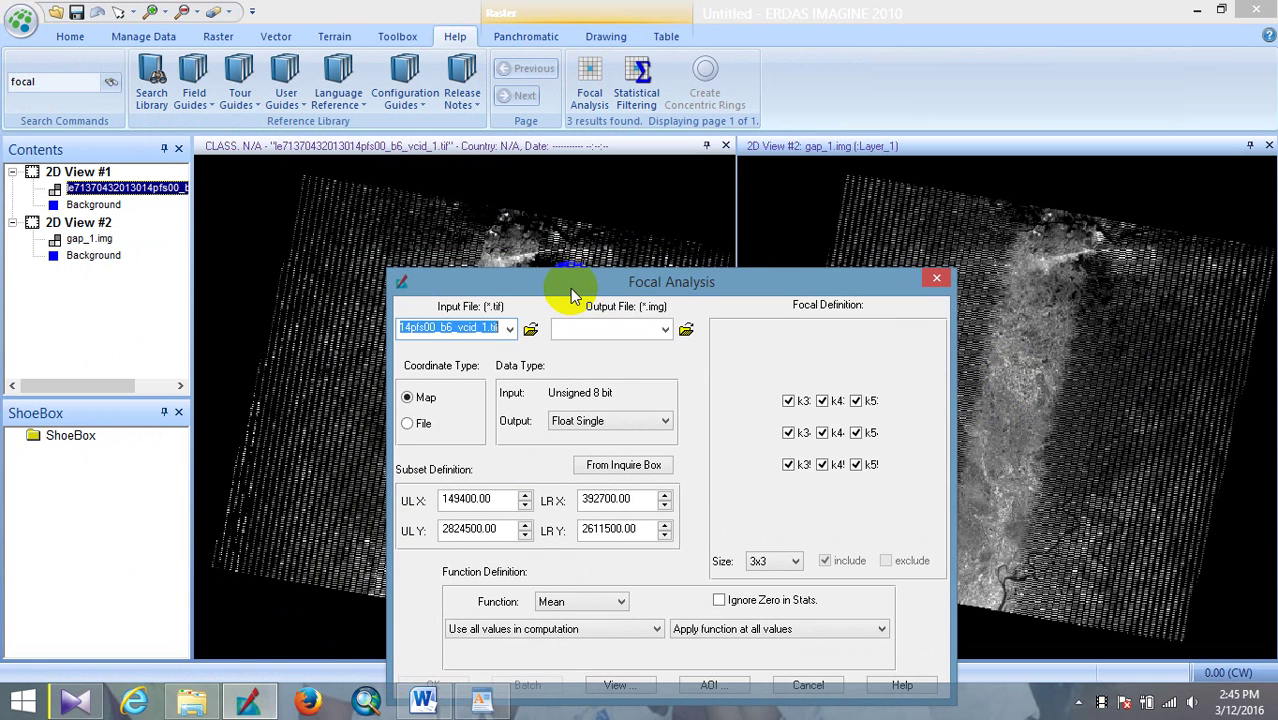
pyautogui.click(627, 222)
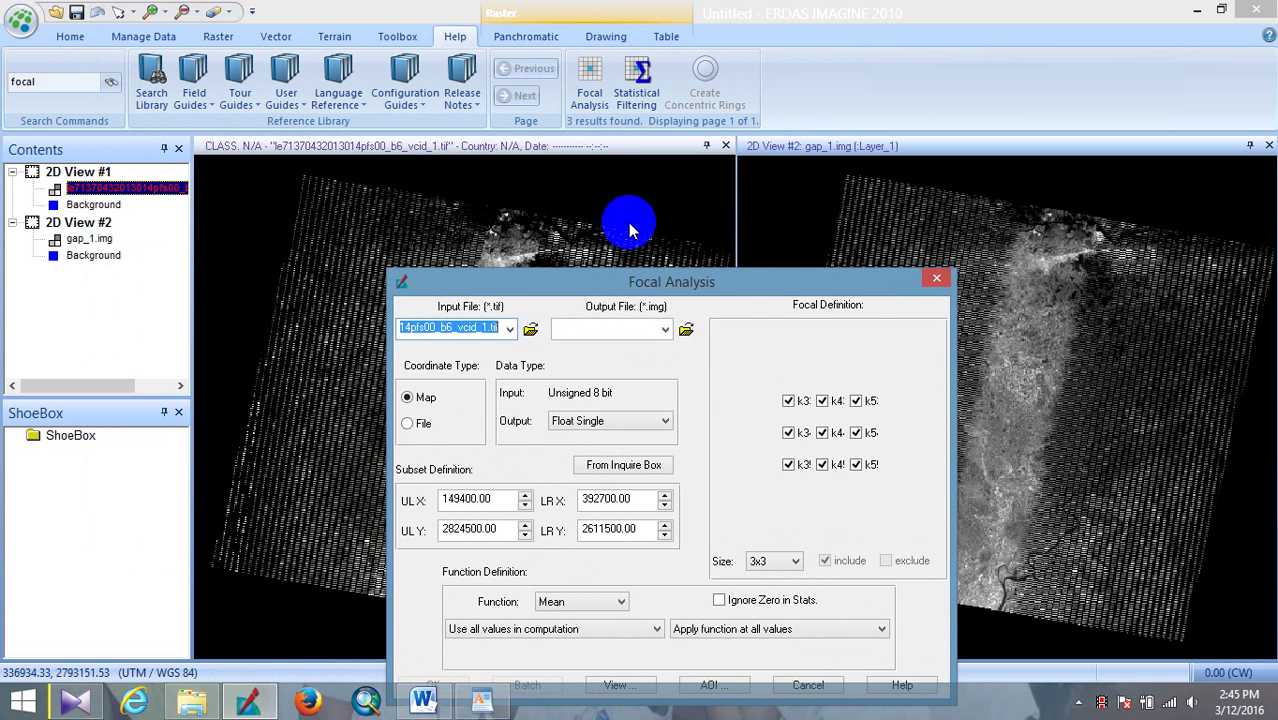
pyautogui.click(727, 147)
pyautogui.click(405, 222)
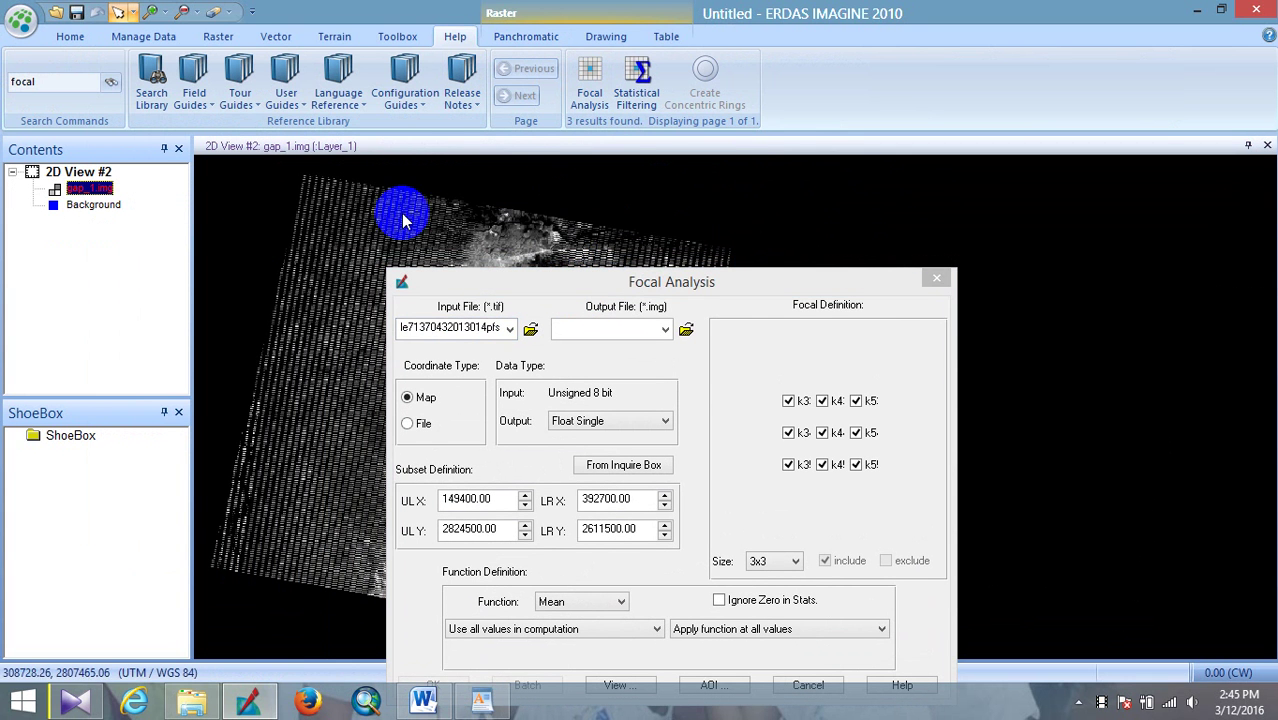
pyautogui.click(78, 194)
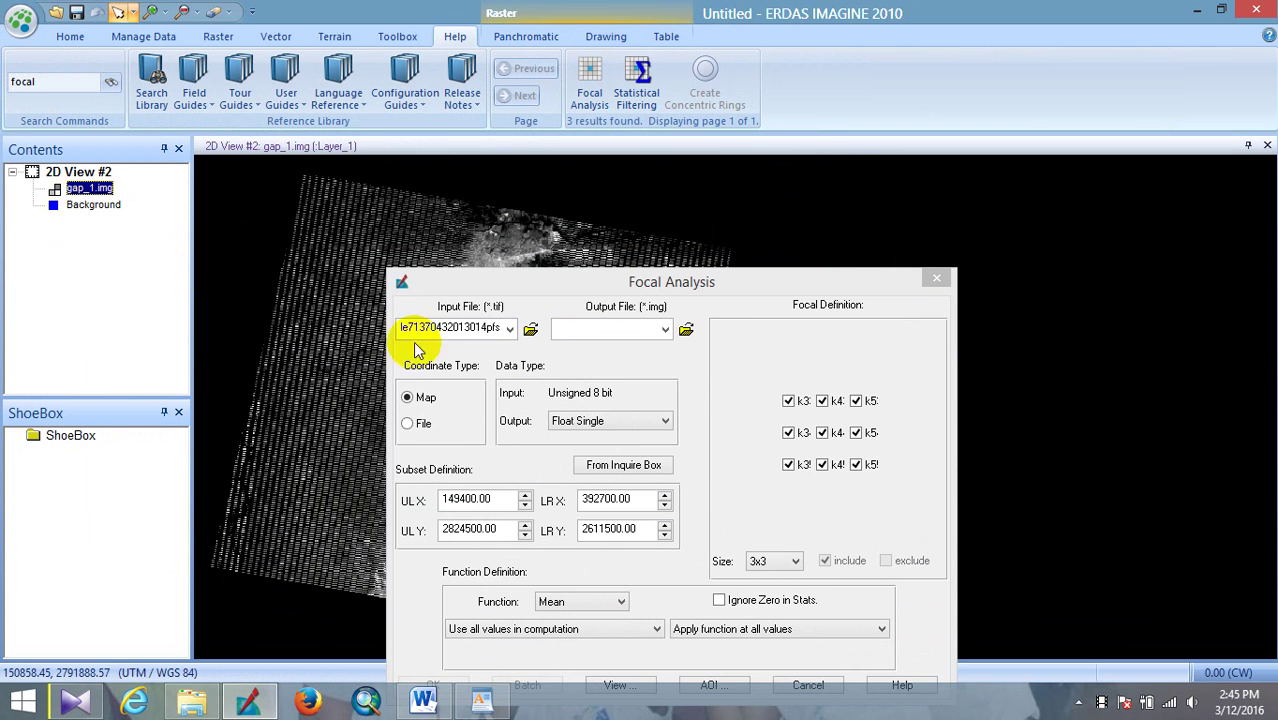
# - Choose the IMAGINE image gap_1.img from the Output folder as the focal analysis input file
pyautogui.click(530, 329)
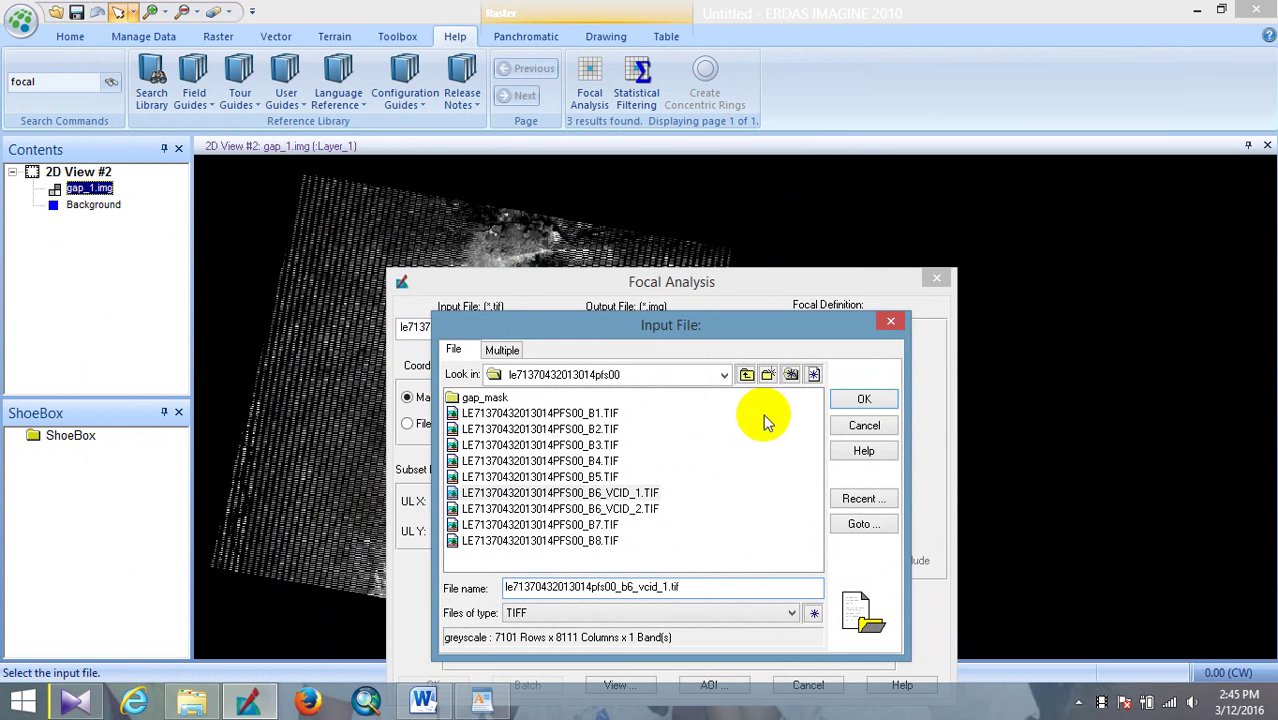
pyautogui.click(724, 377)
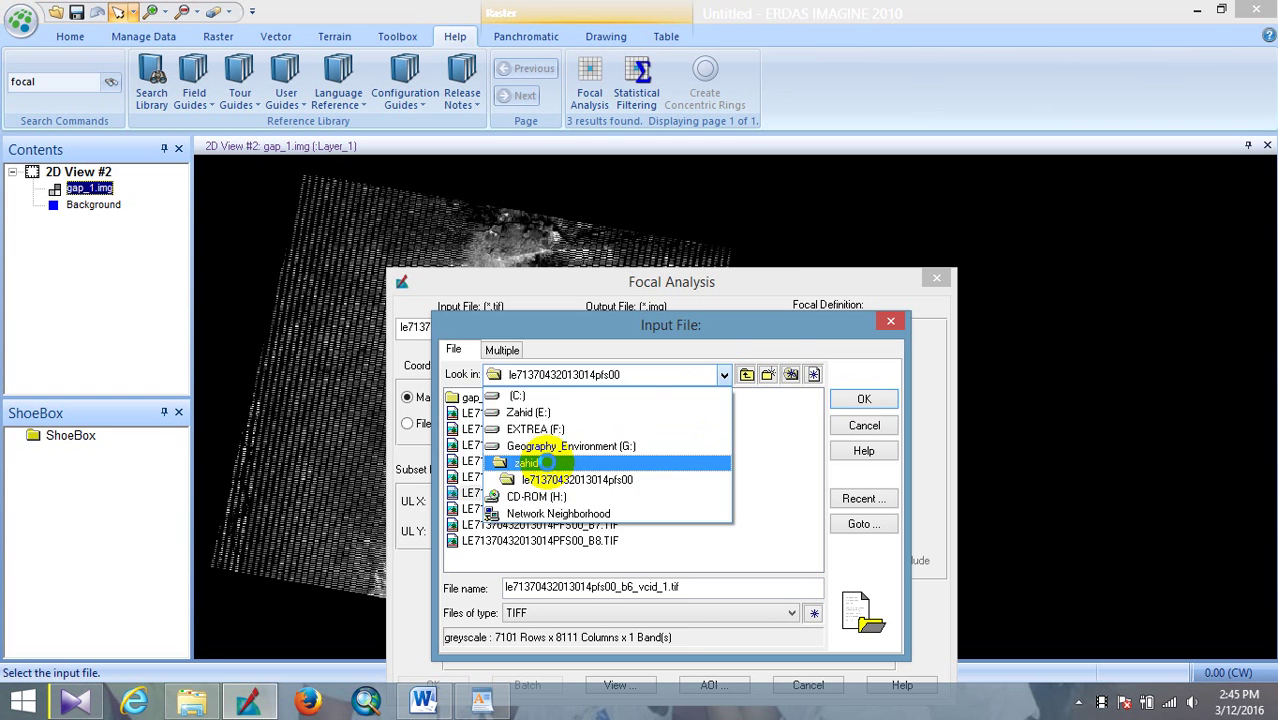
pyautogui.click(545, 464)
pyautogui.doubleClick(478, 416)
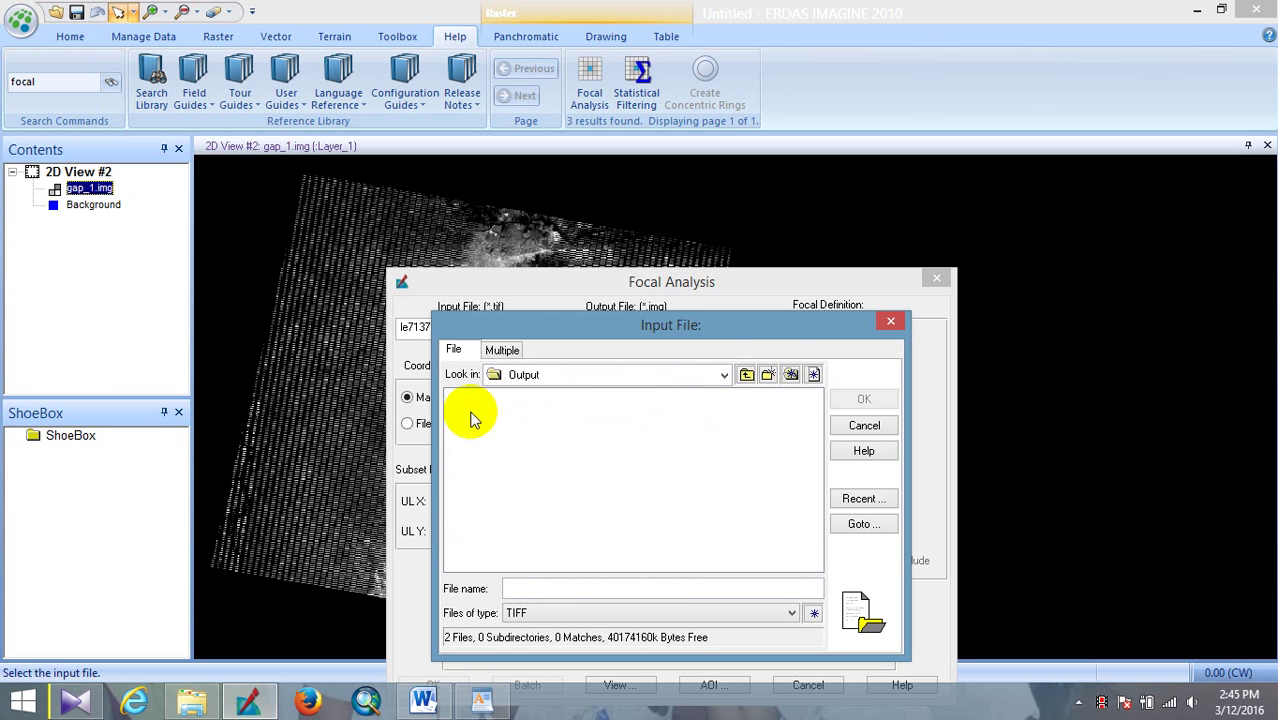
pyautogui.click(558, 612)
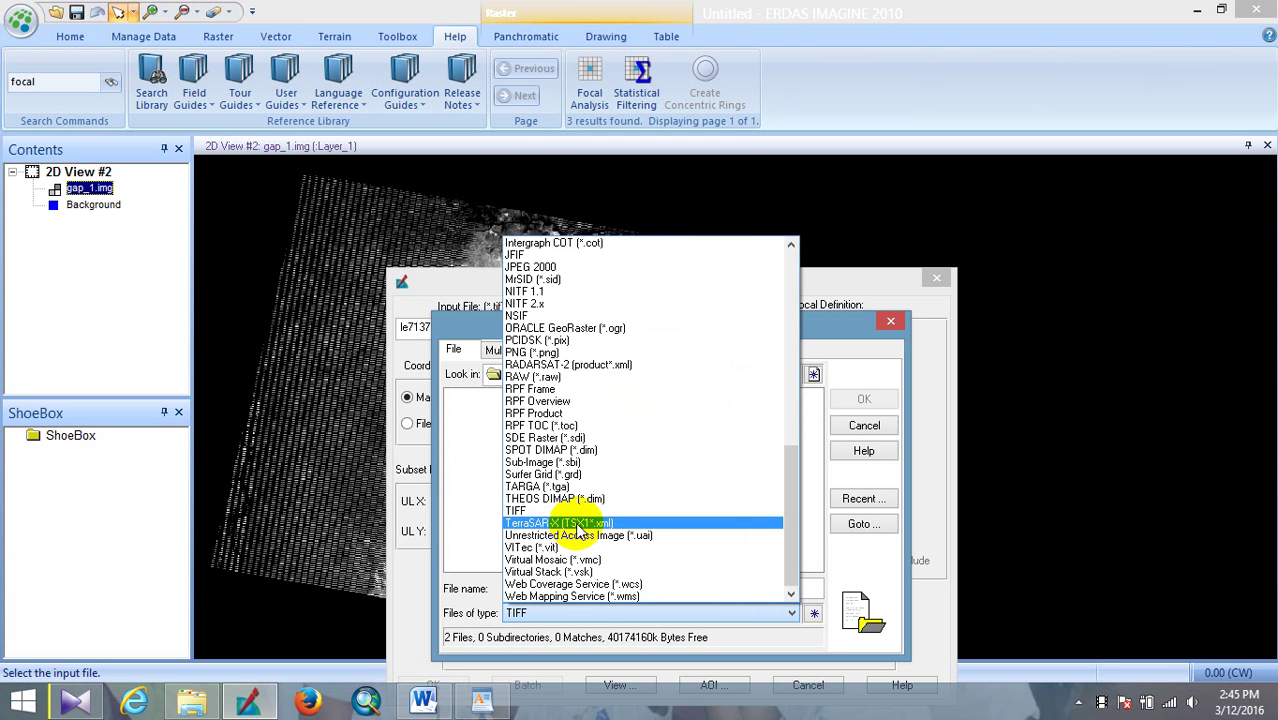
pyautogui.press('i')
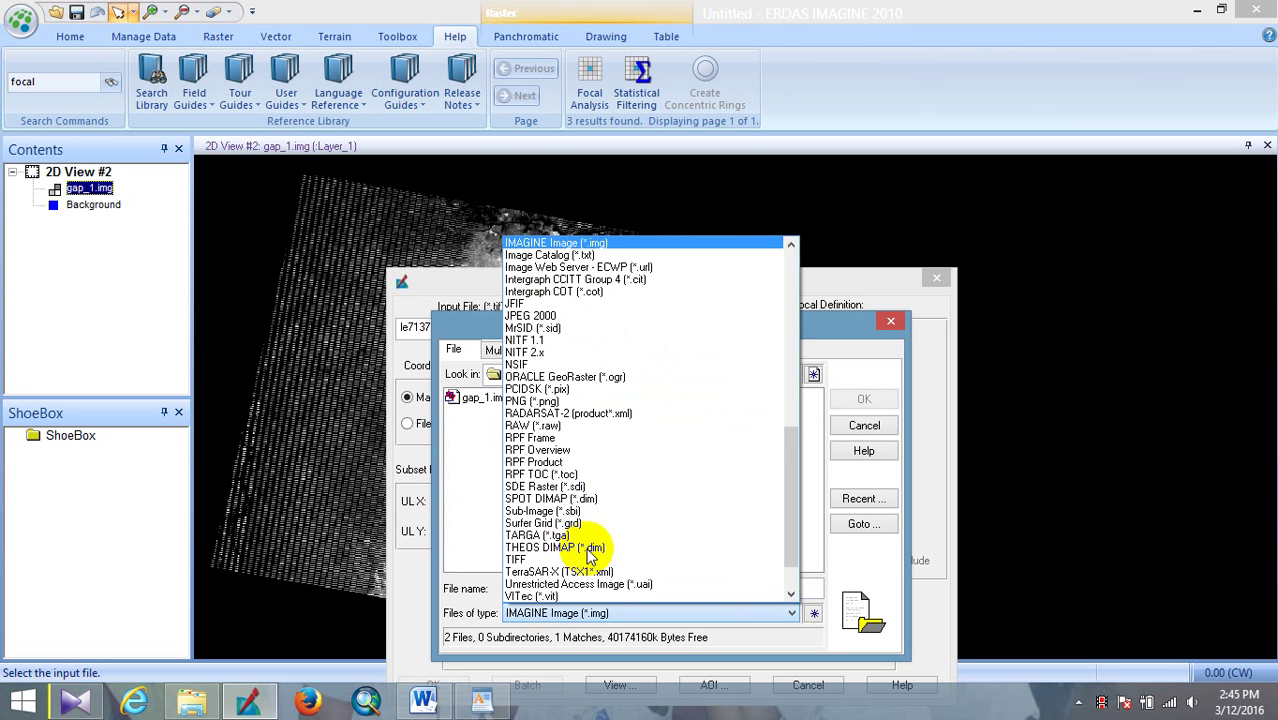
pyautogui.click(588, 613)
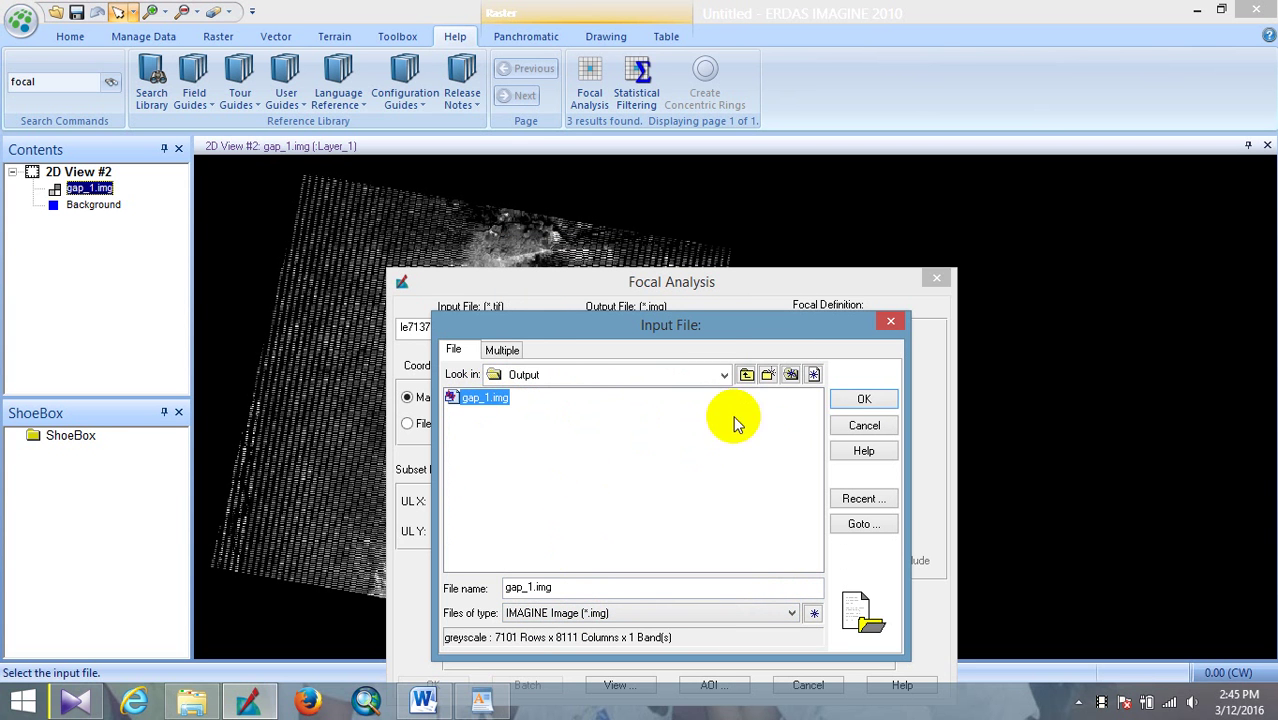
pyautogui.click(864, 399)
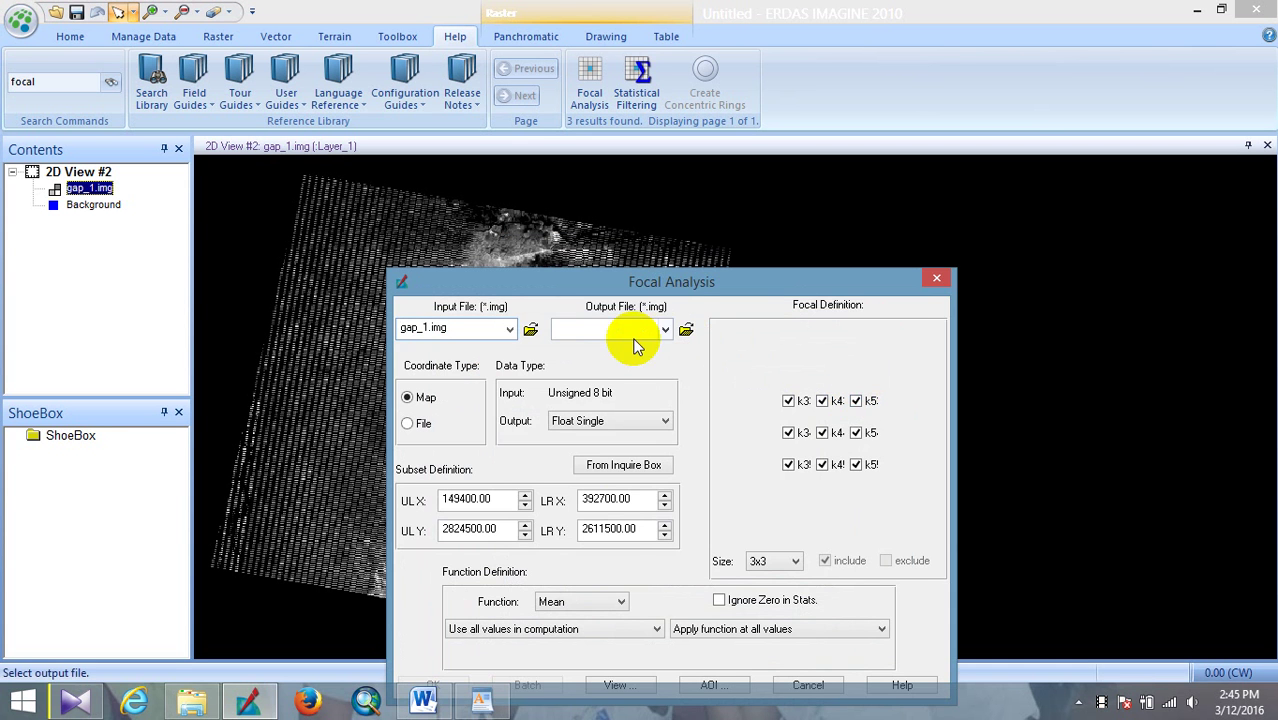
# - Name the focal analysis output file gap_2.img in the output folder
pyautogui.click(686, 332)
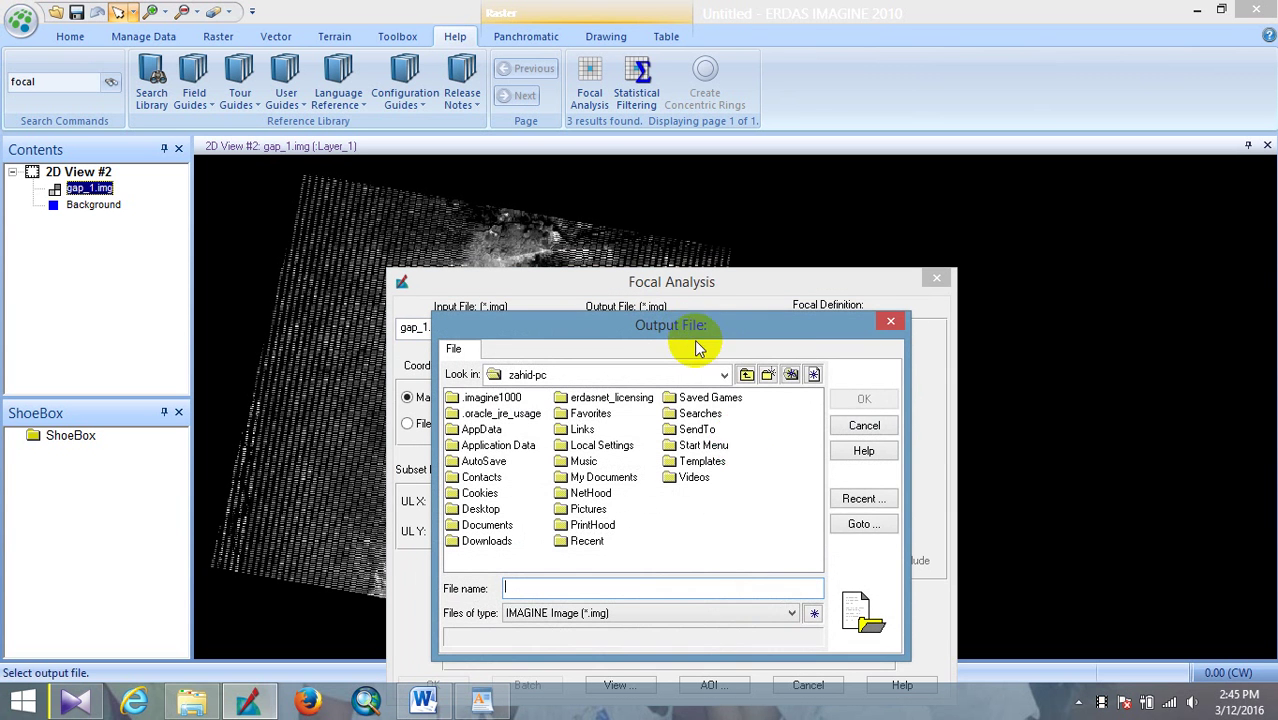
pyautogui.click(880, 499)
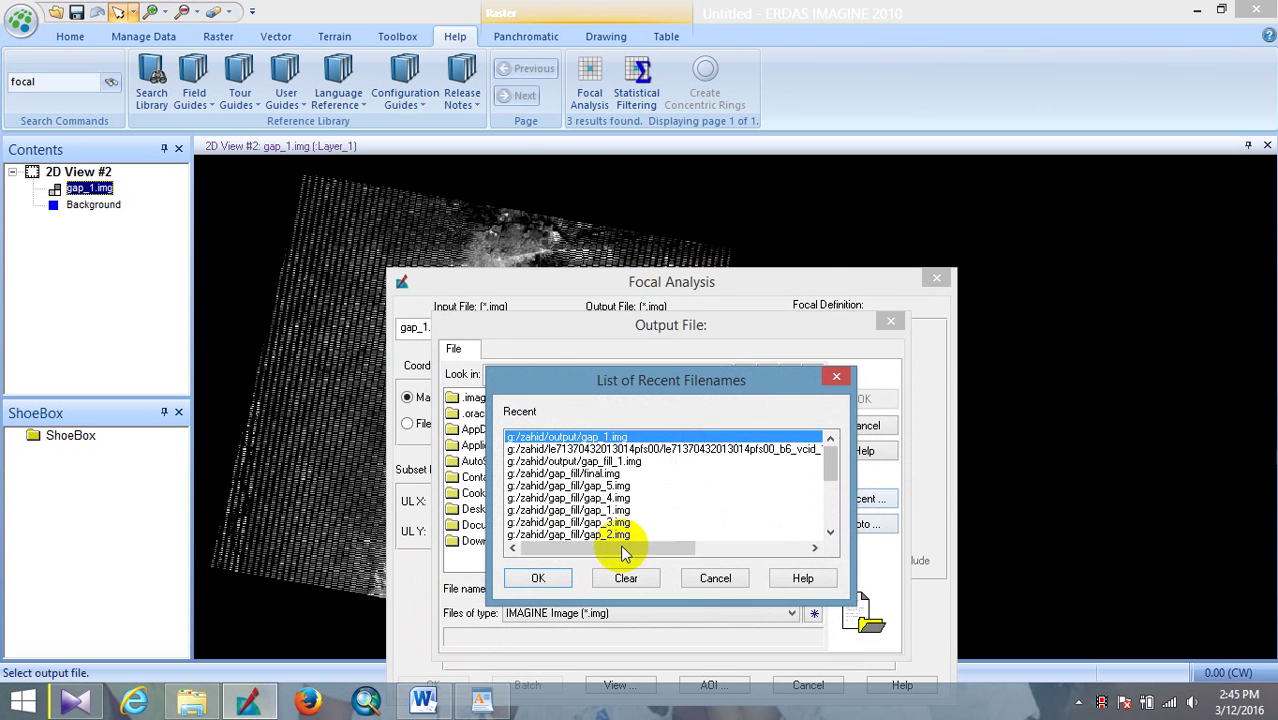
pyautogui.click(540, 578)
pyautogui.click(790, 392)
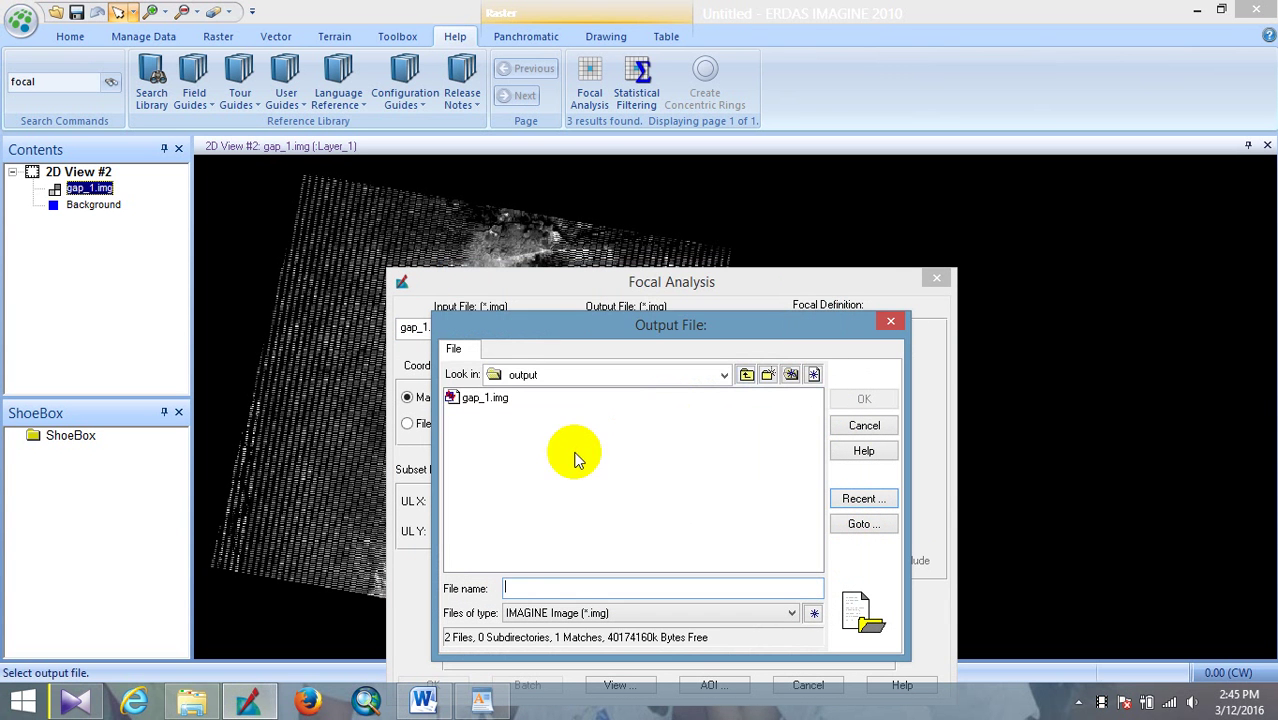
pyautogui.click(484, 400)
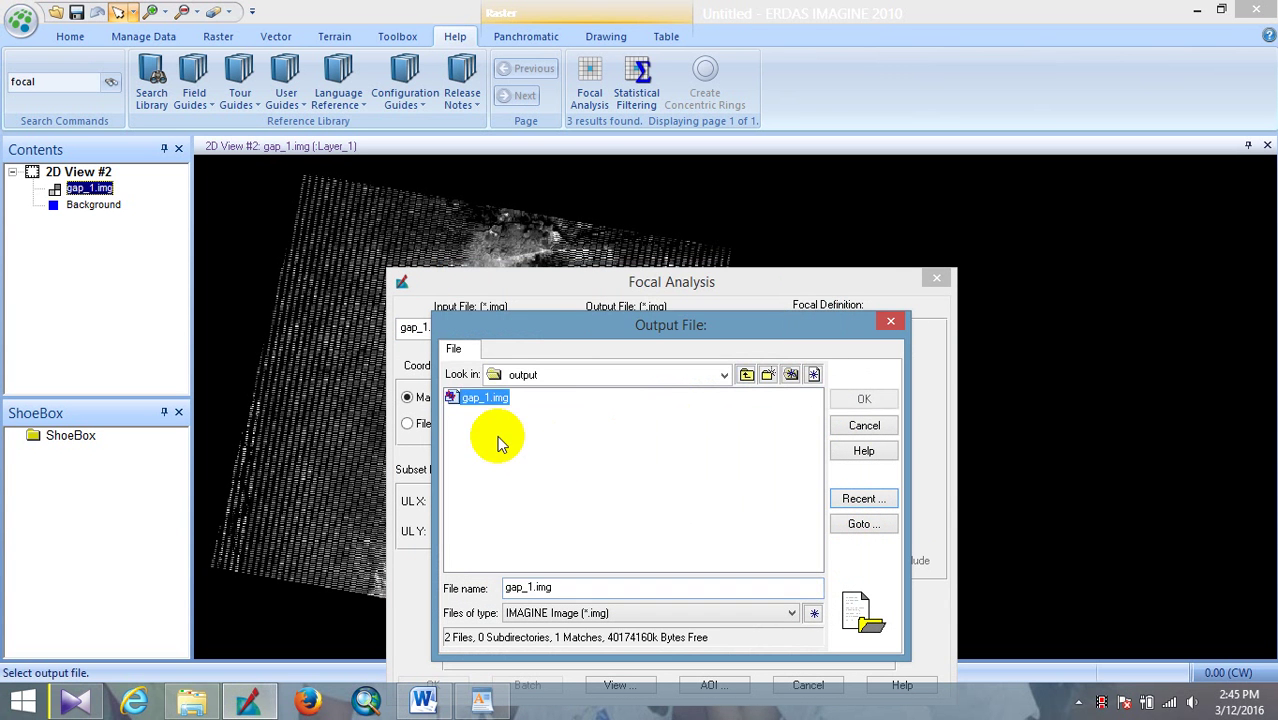
pyautogui.click(533, 587)
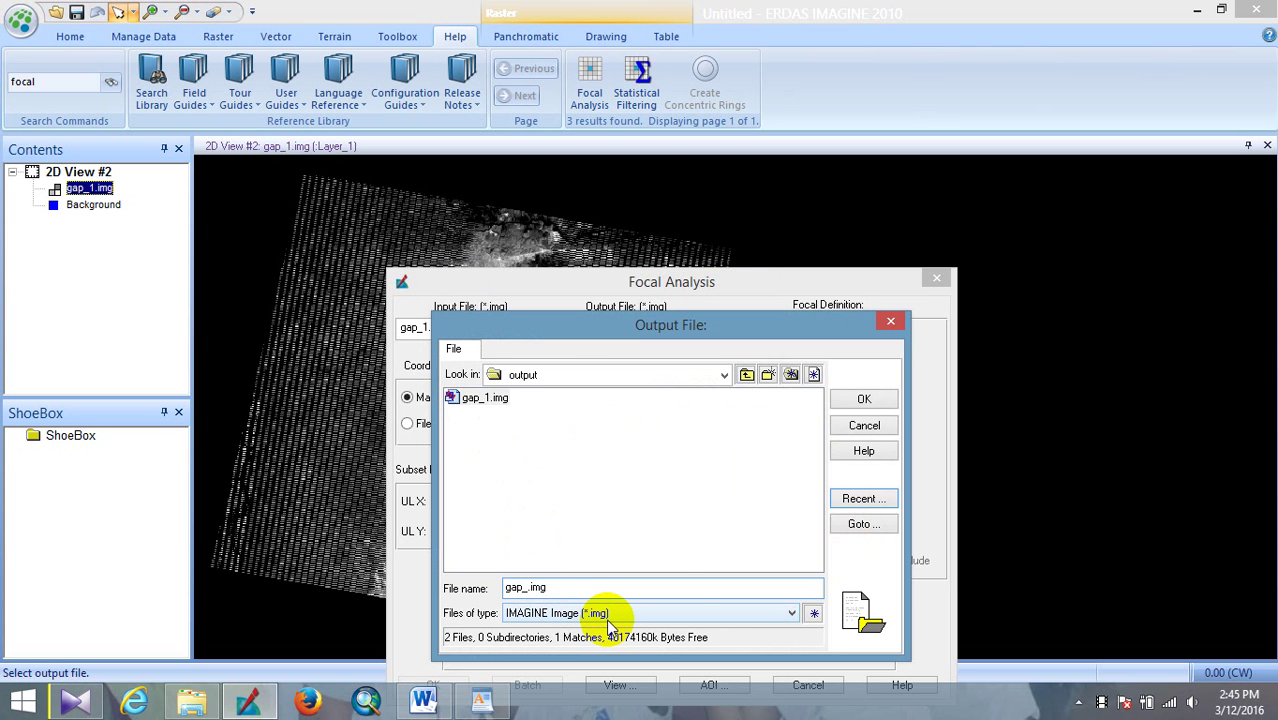
pyautogui.press('BackSpace')
pyautogui.write('2')
pyautogui.click(857, 400)
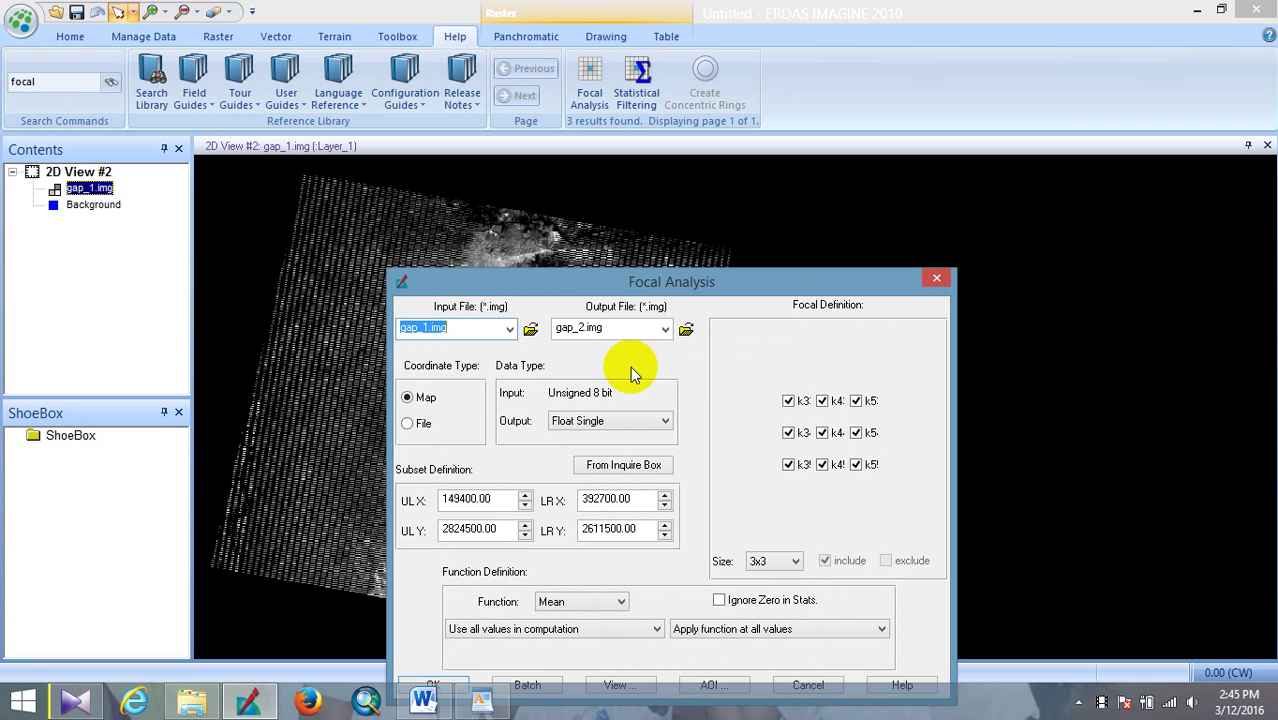
# - Set the output data type to Unsigned 8 bit, ignore the value 0 in the computation, and run the focal analysis
pyautogui.moveTo(705, 274); pyautogui.dragTo(746, 201)
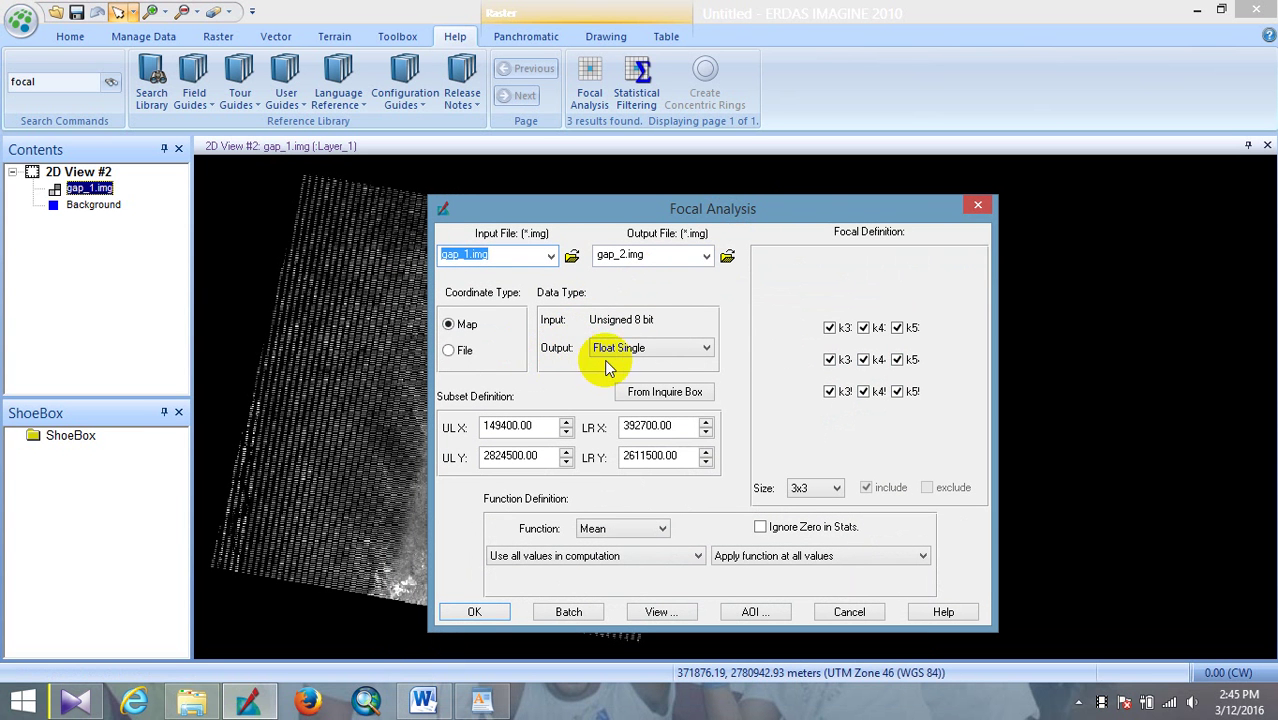
pyautogui.click(699, 345)
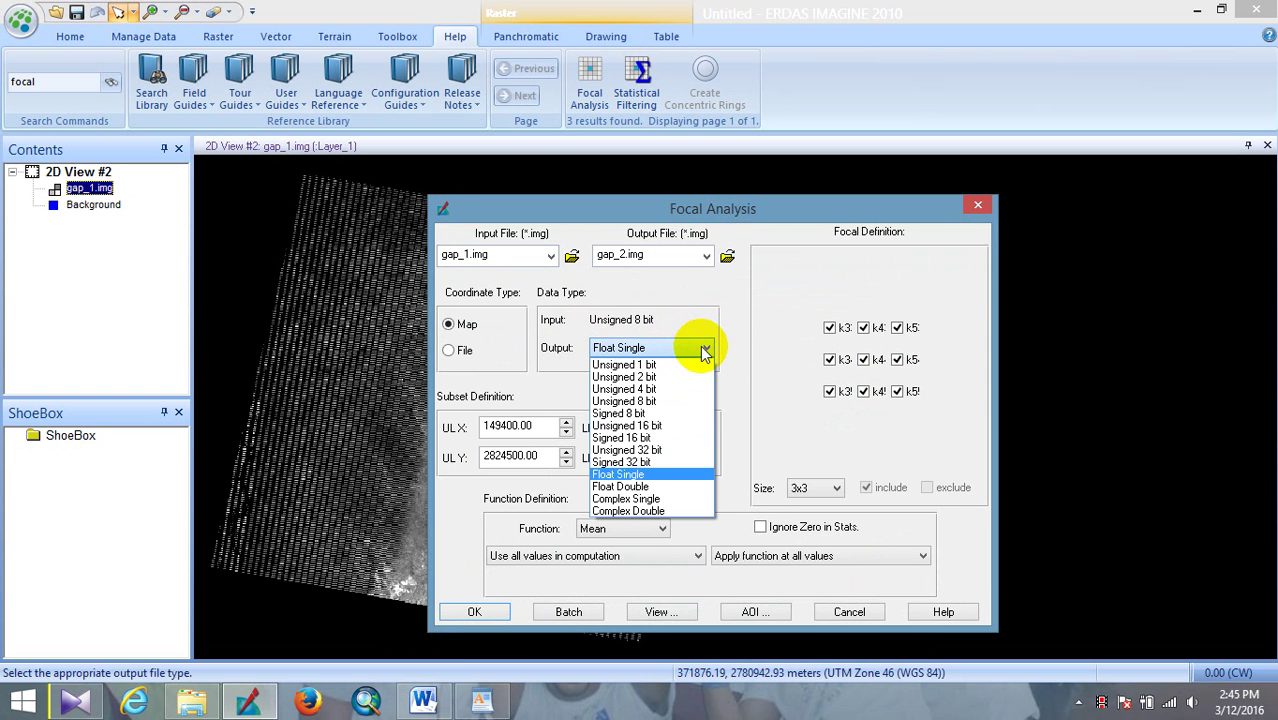
pyautogui.click(667, 401)
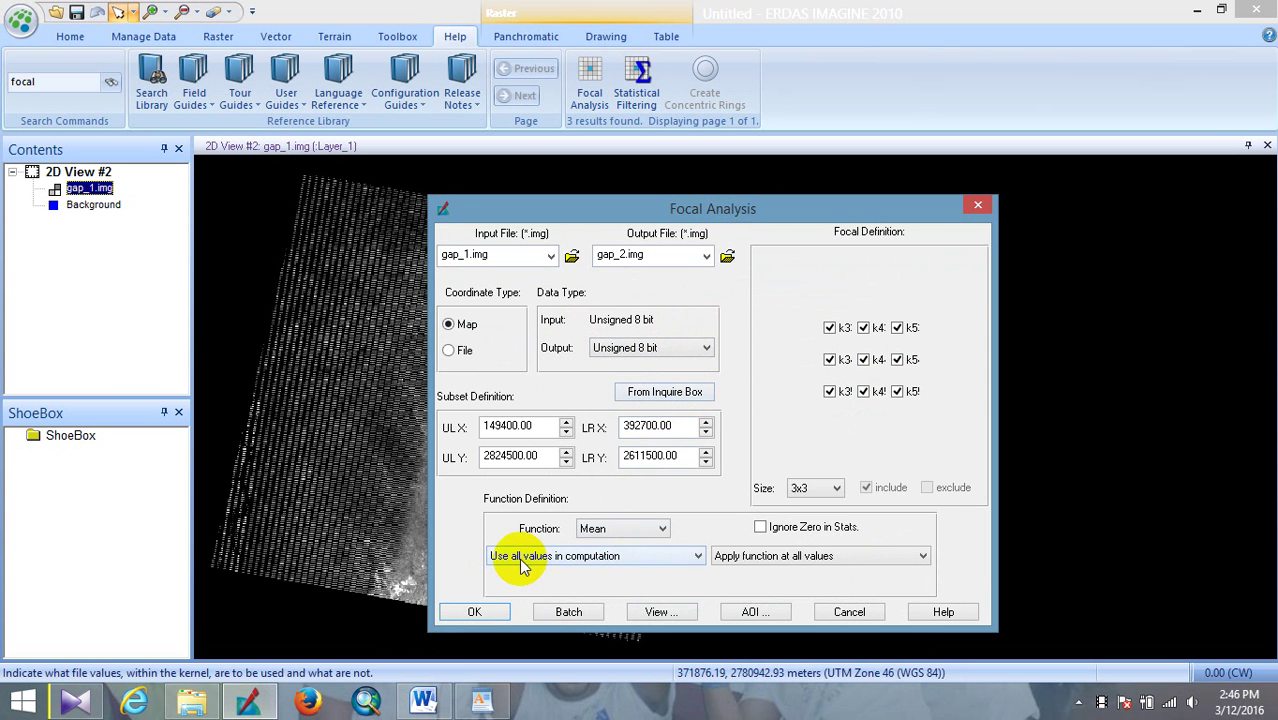
pyautogui.click(698, 556)
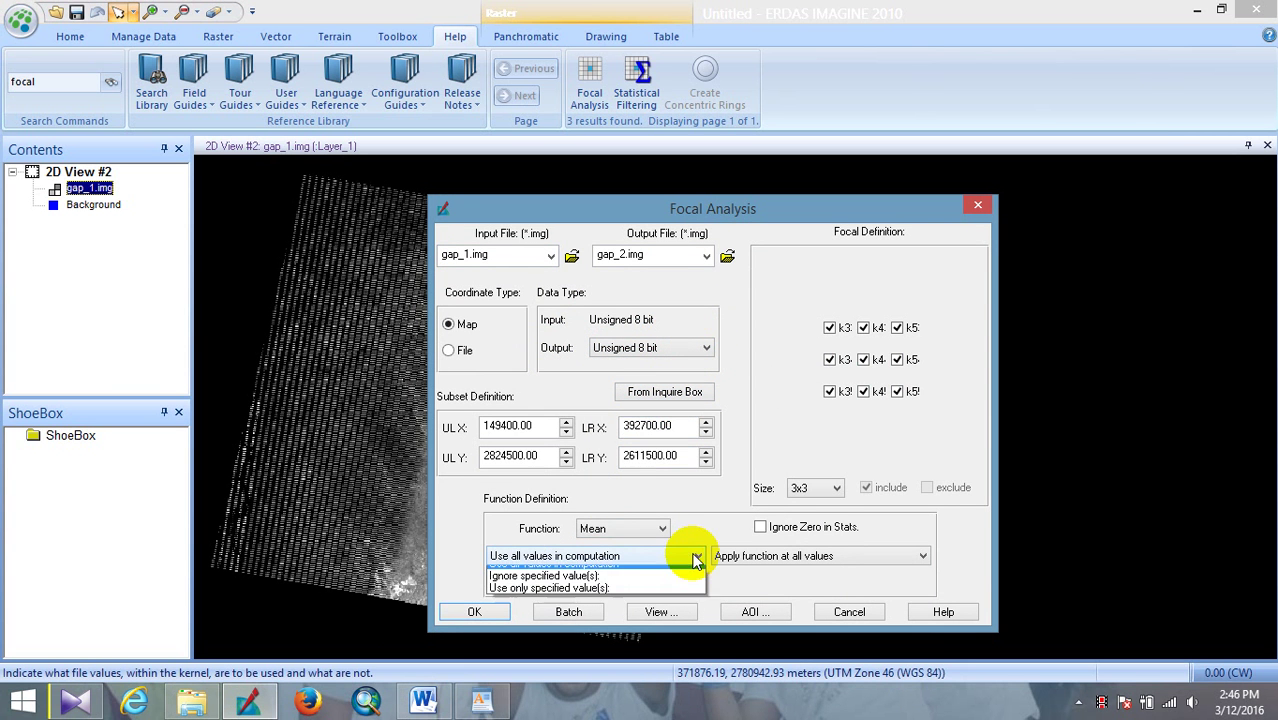
pyautogui.click(554, 585)
pyautogui.click(760, 527)
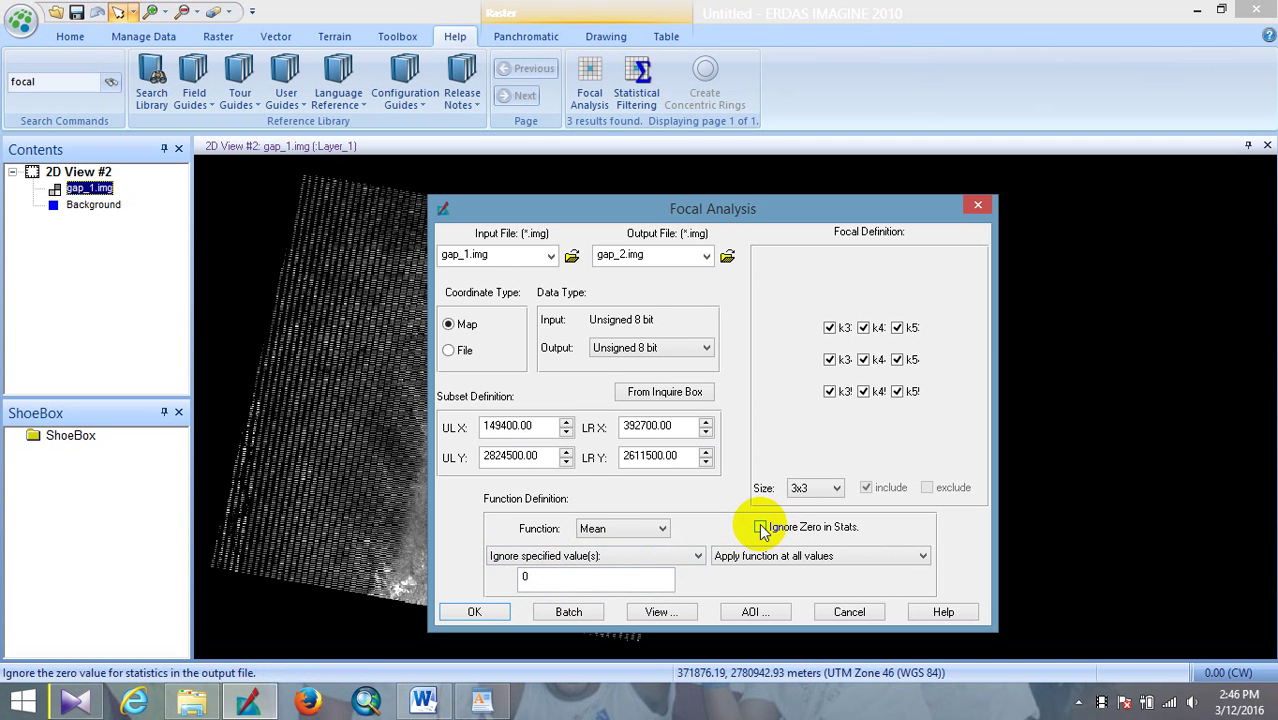
pyautogui.click(760, 527)
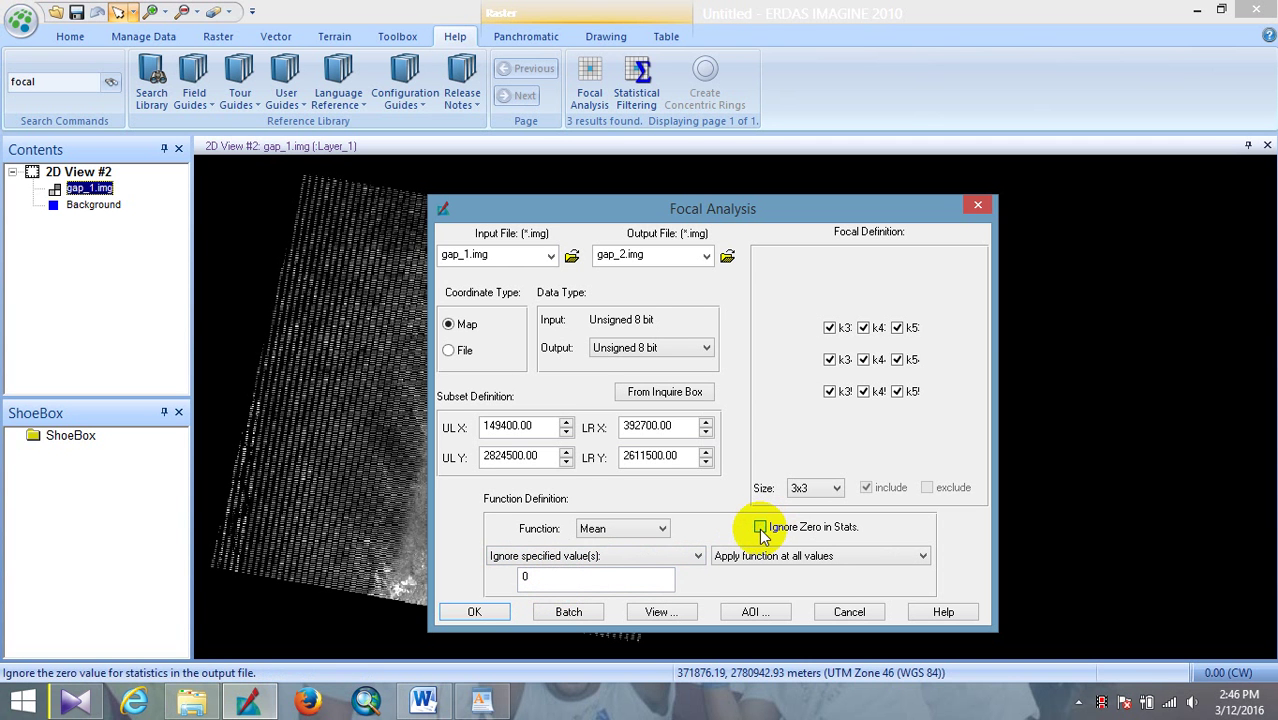
pyautogui.click(478, 612)
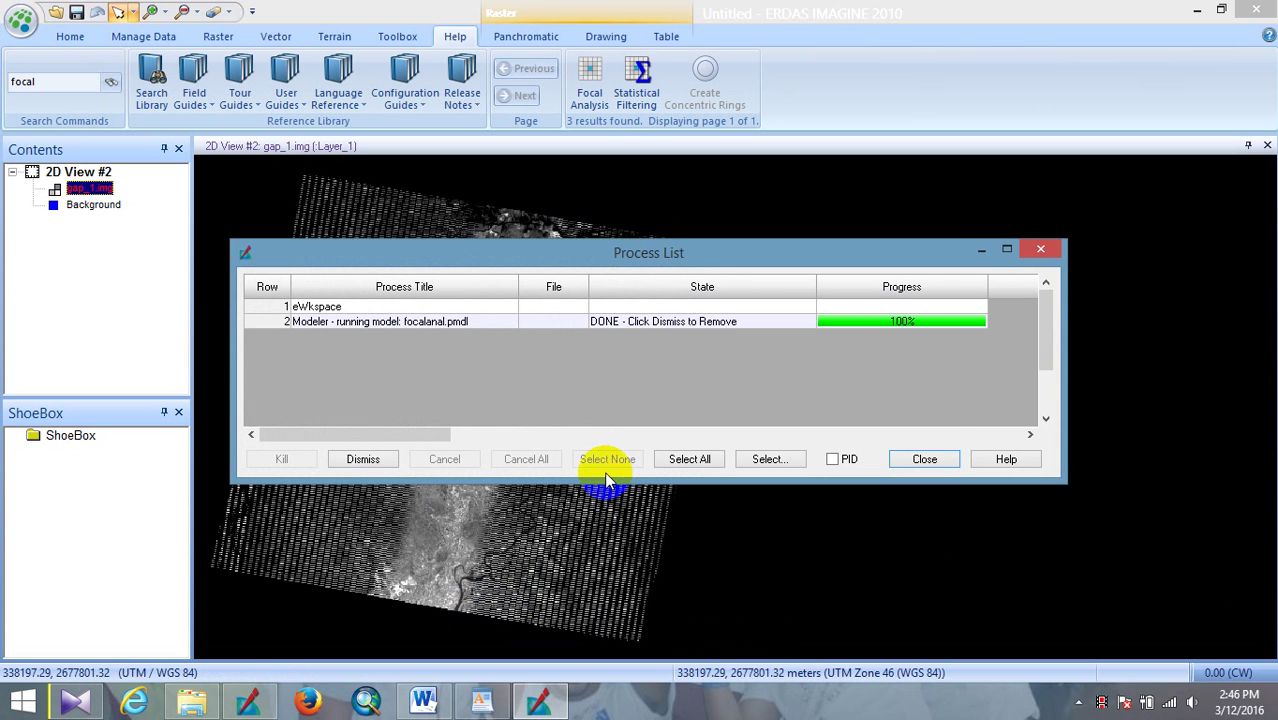
# - Dismiss the finished focal analysis process and add a second 2D view beside the gap_1.img view
pyautogui.click(363, 459)
pyautogui.click(924, 459)
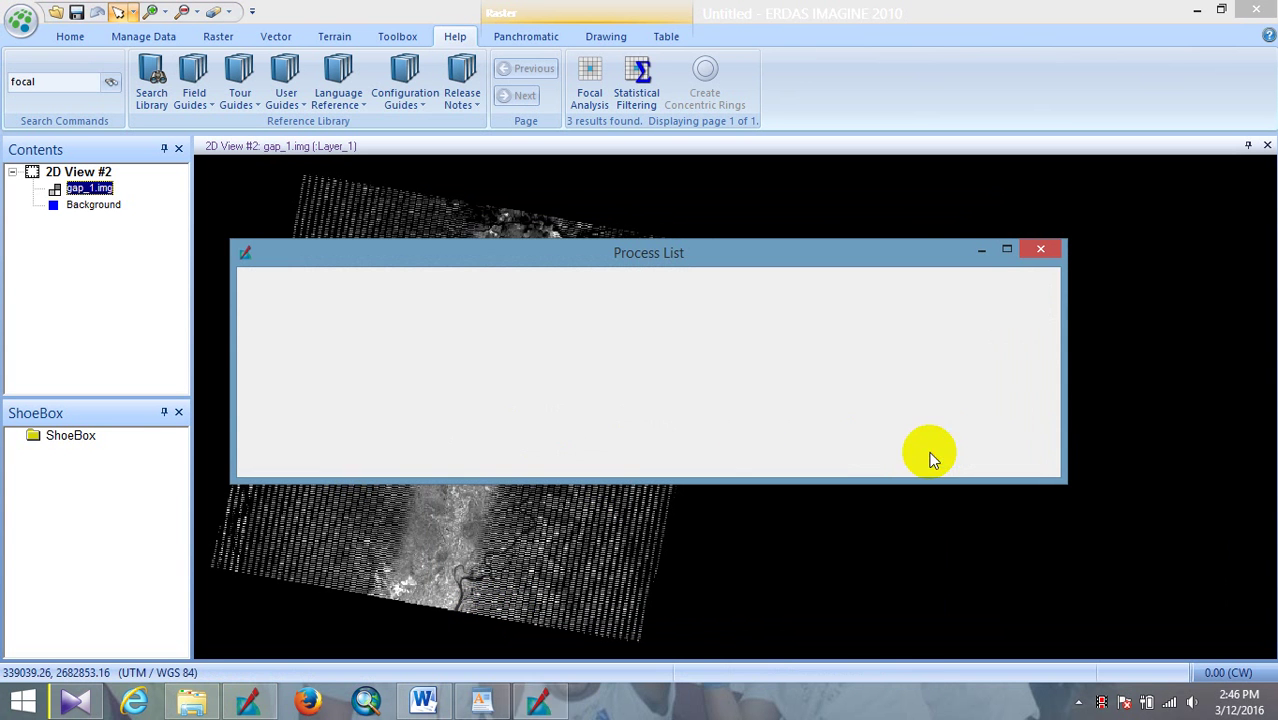
pyautogui.click(72, 37)
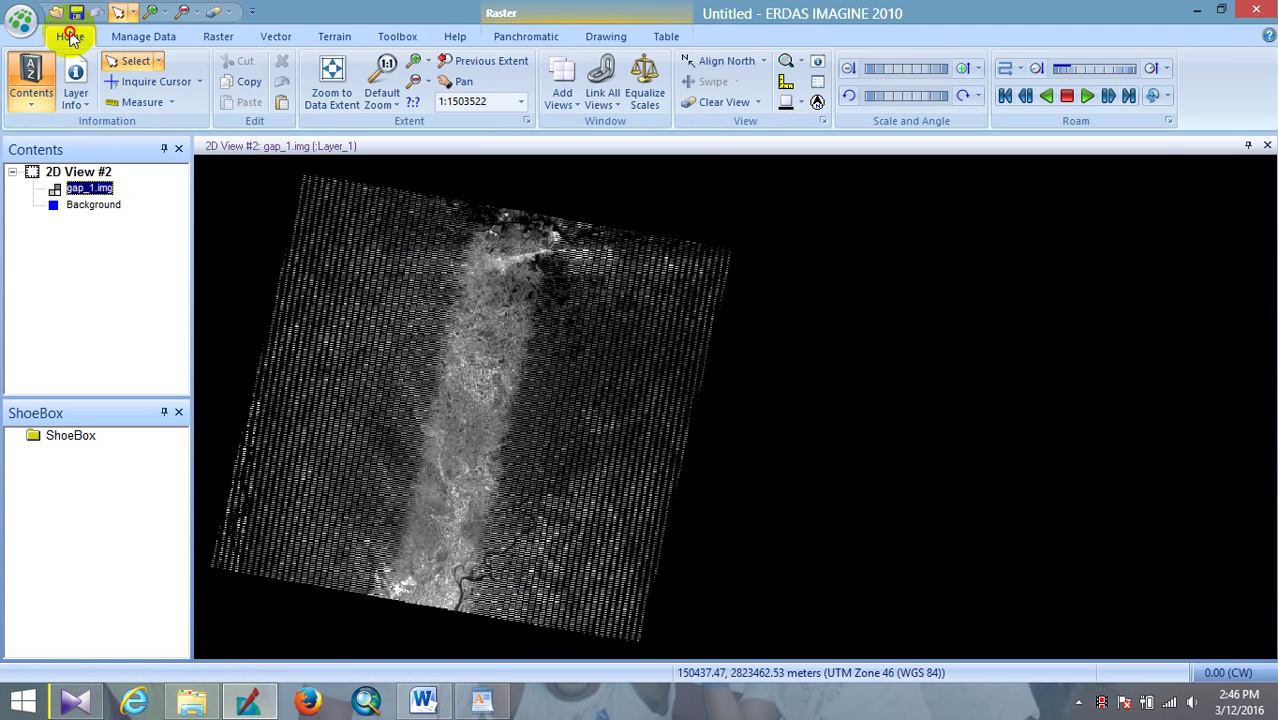
pyautogui.click(575, 112)
pyautogui.click(584, 145)
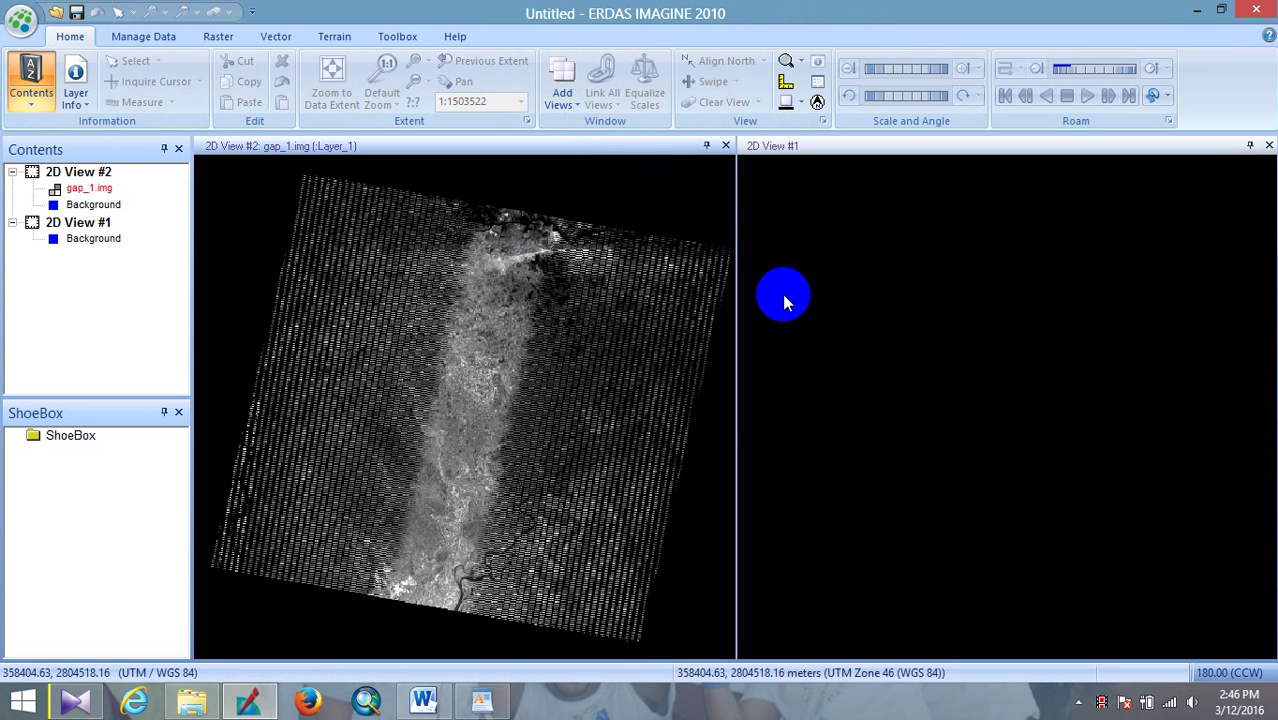
# - Load the recent raster gap_2.img from the output folder into the empty 2D view and fit it to the data extent
pyautogui.rightClick(847, 322)
pyautogui.click(870, 157)
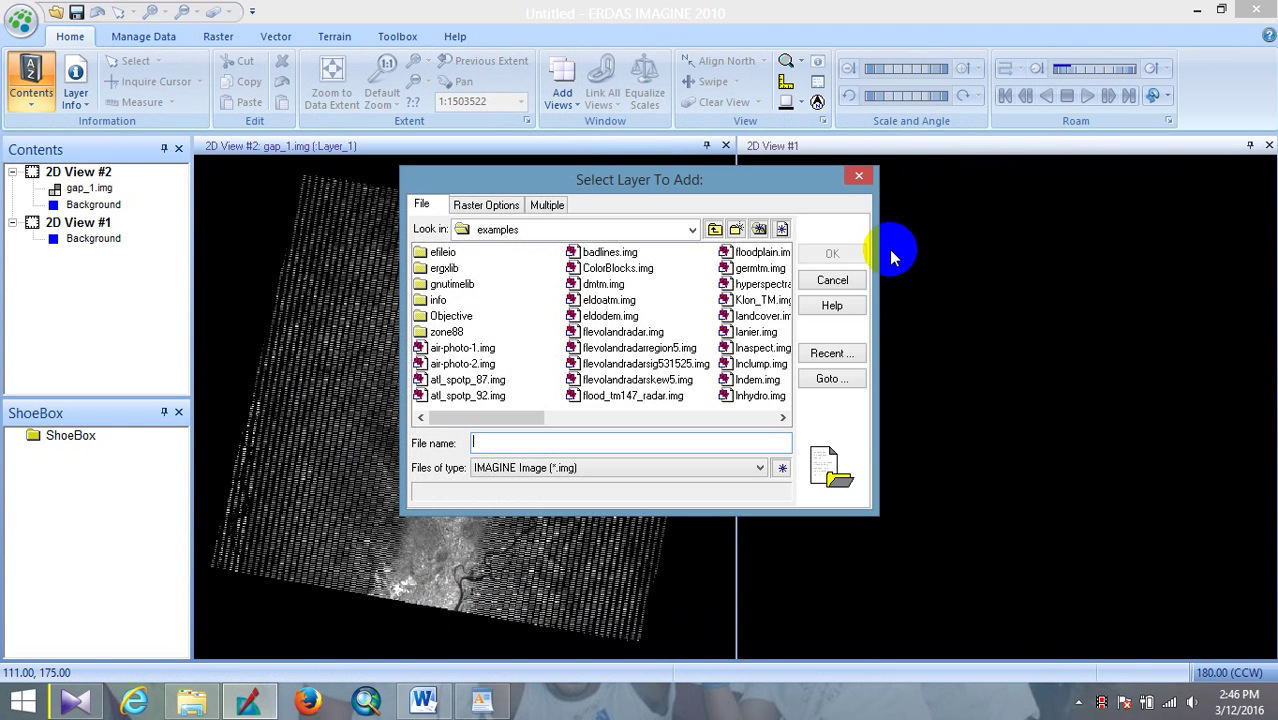
pyautogui.click(832, 353)
pyautogui.click(510, 428)
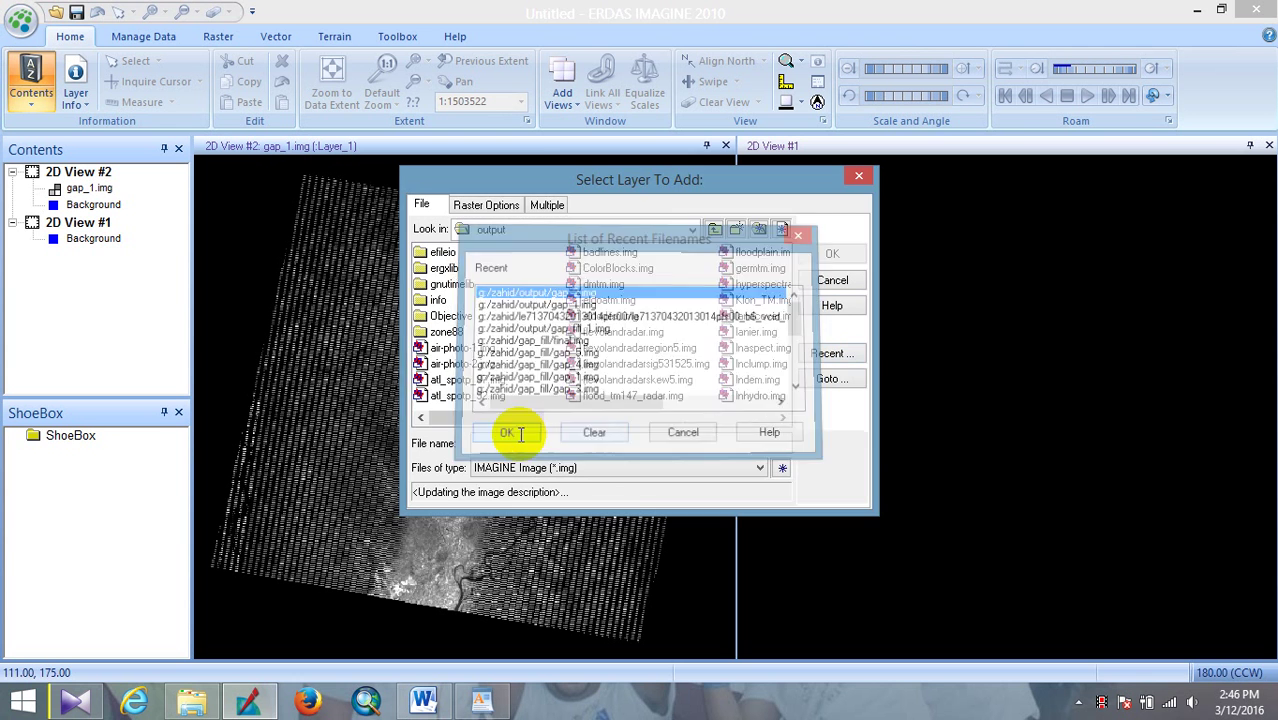
pyautogui.click(839, 257)
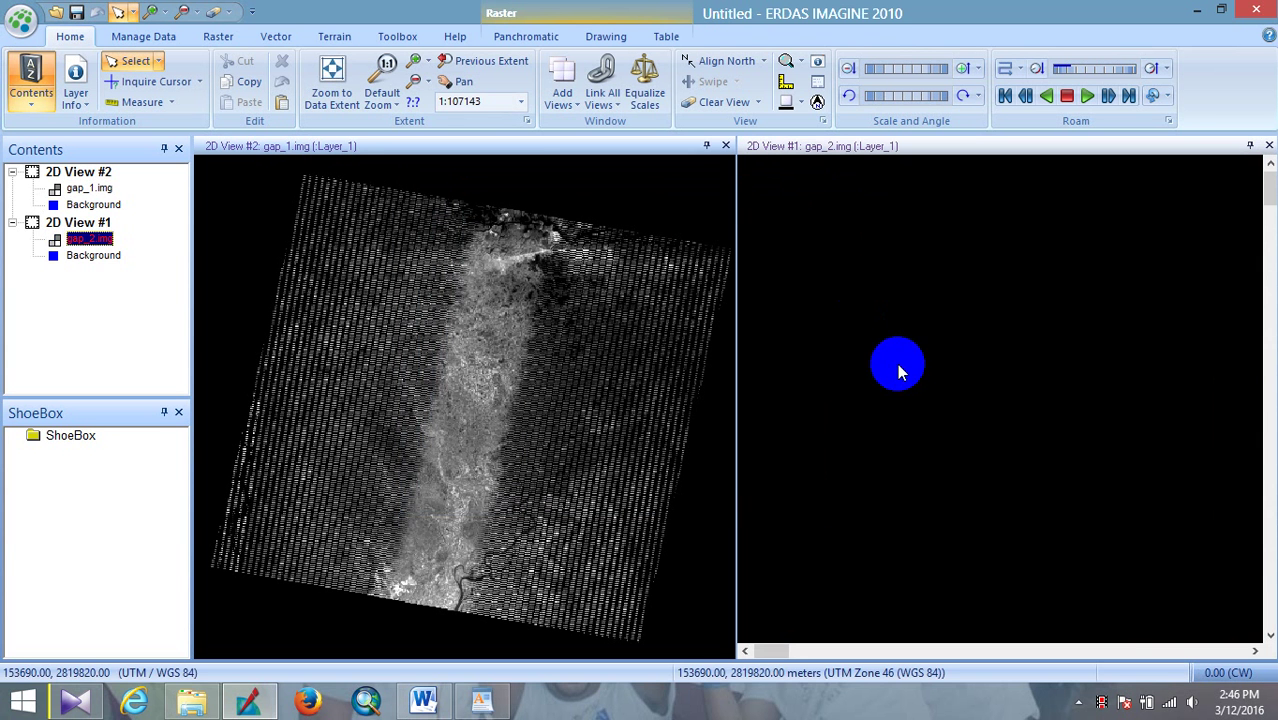
pyautogui.click(345, 112)
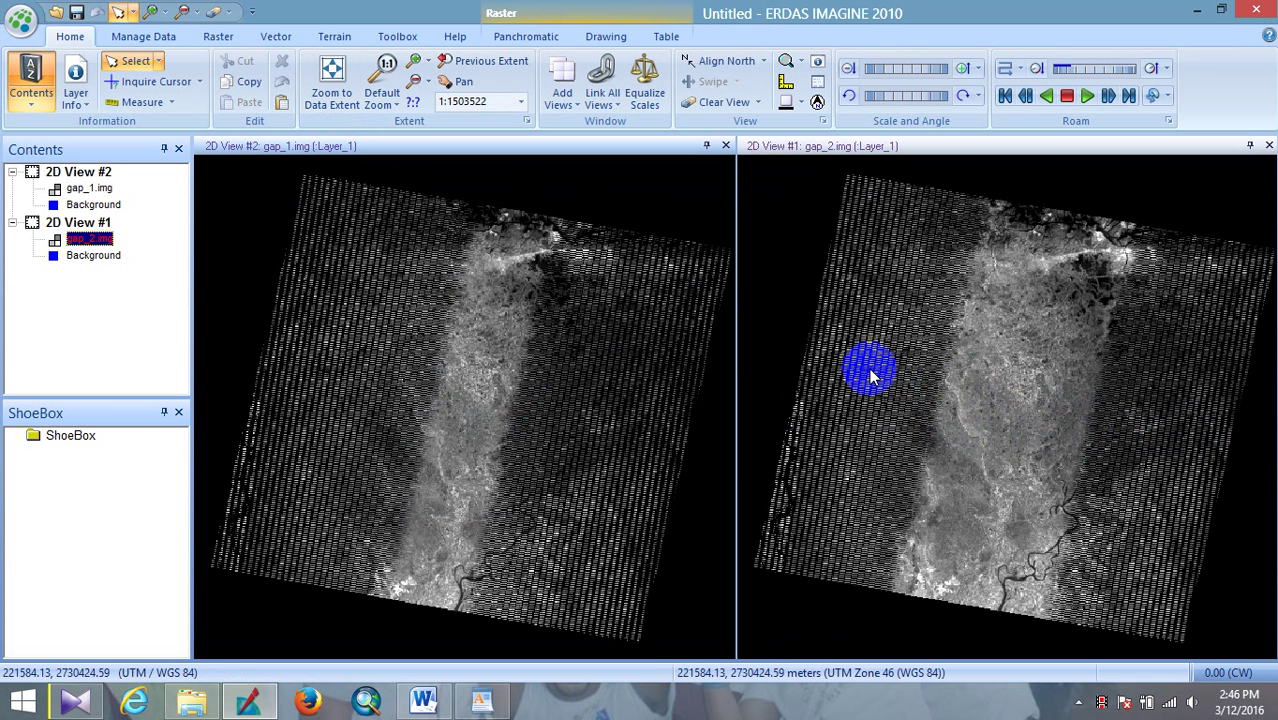
pyautogui.click(1004, 397)
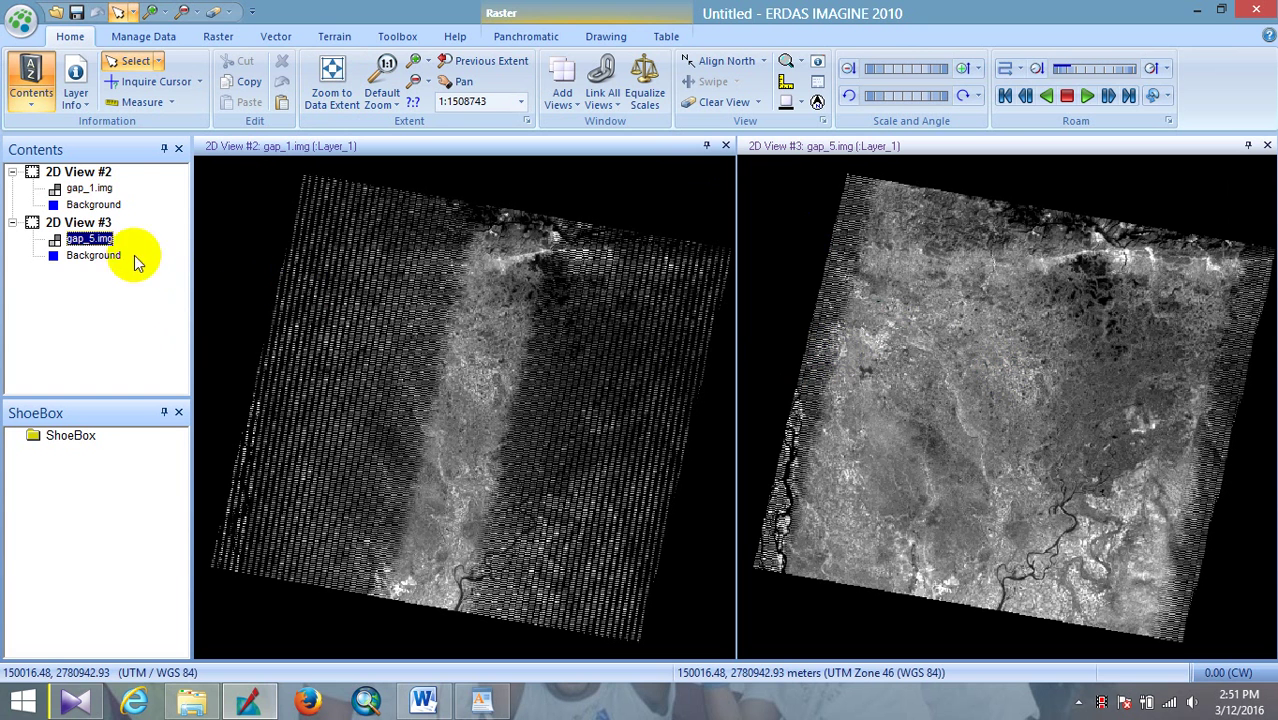
pyautogui.click(88, 248)
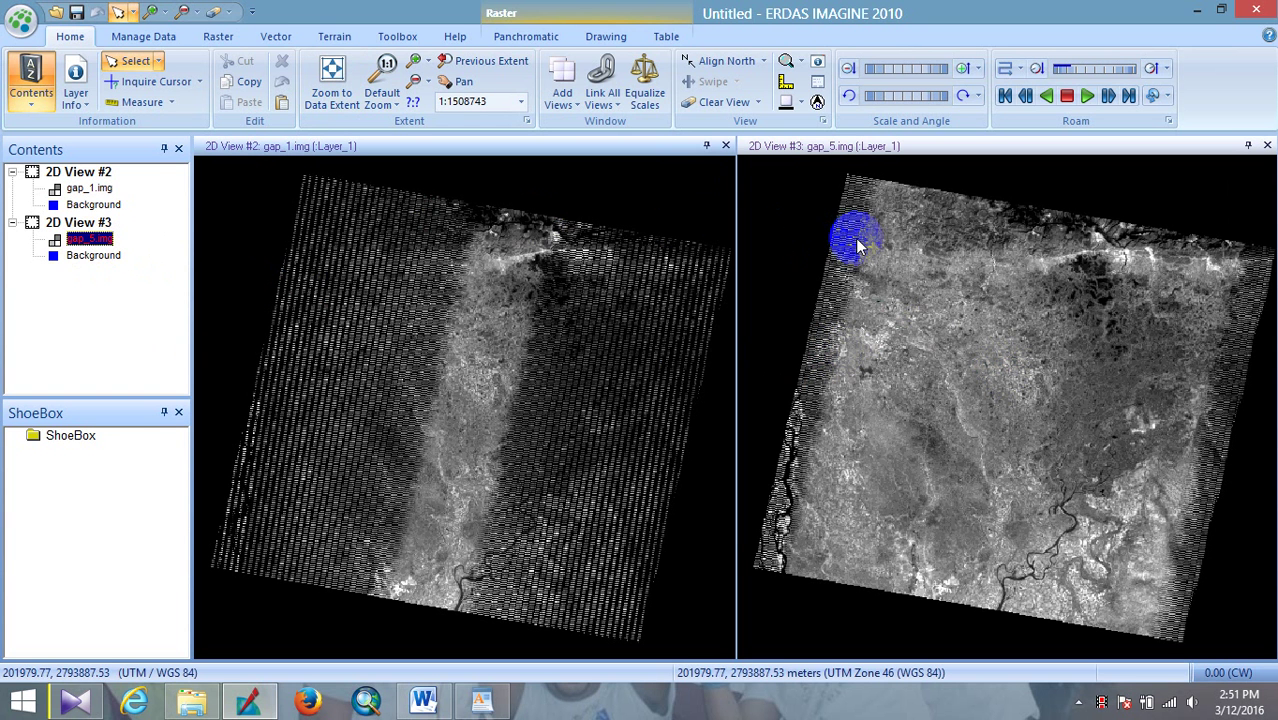
pyautogui.click(898, 325)
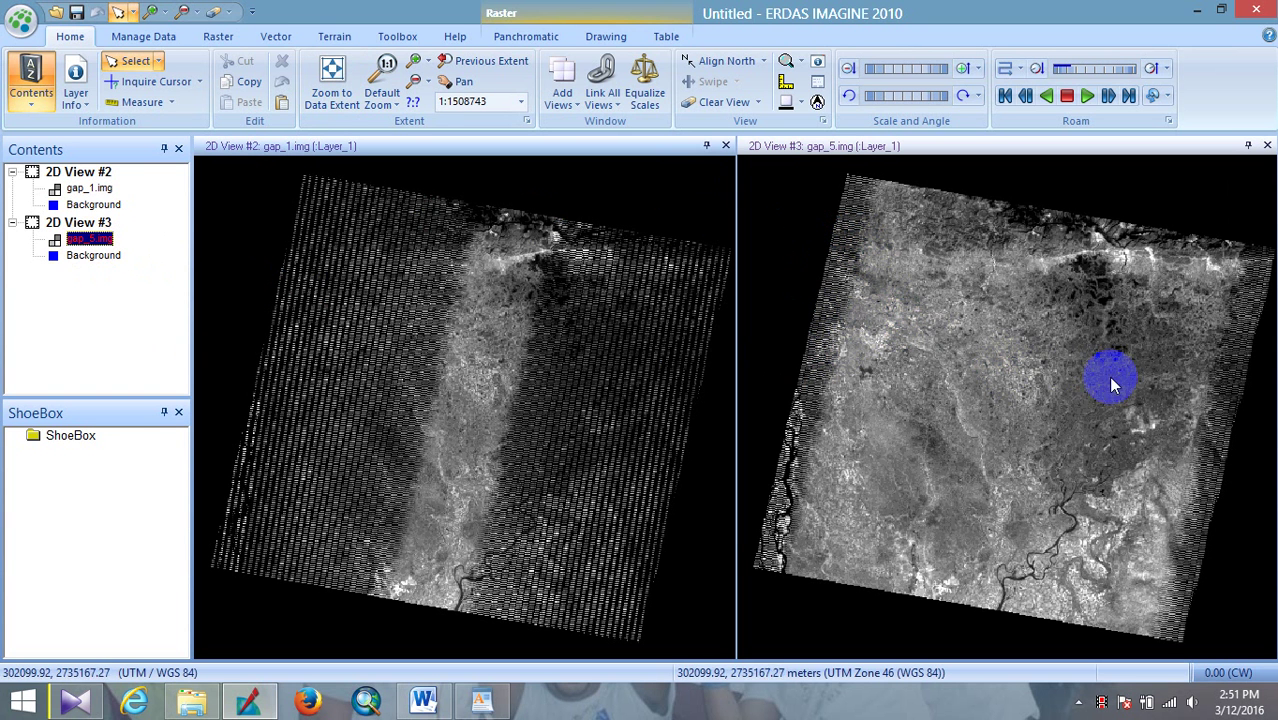
pyautogui.click(812, 432)
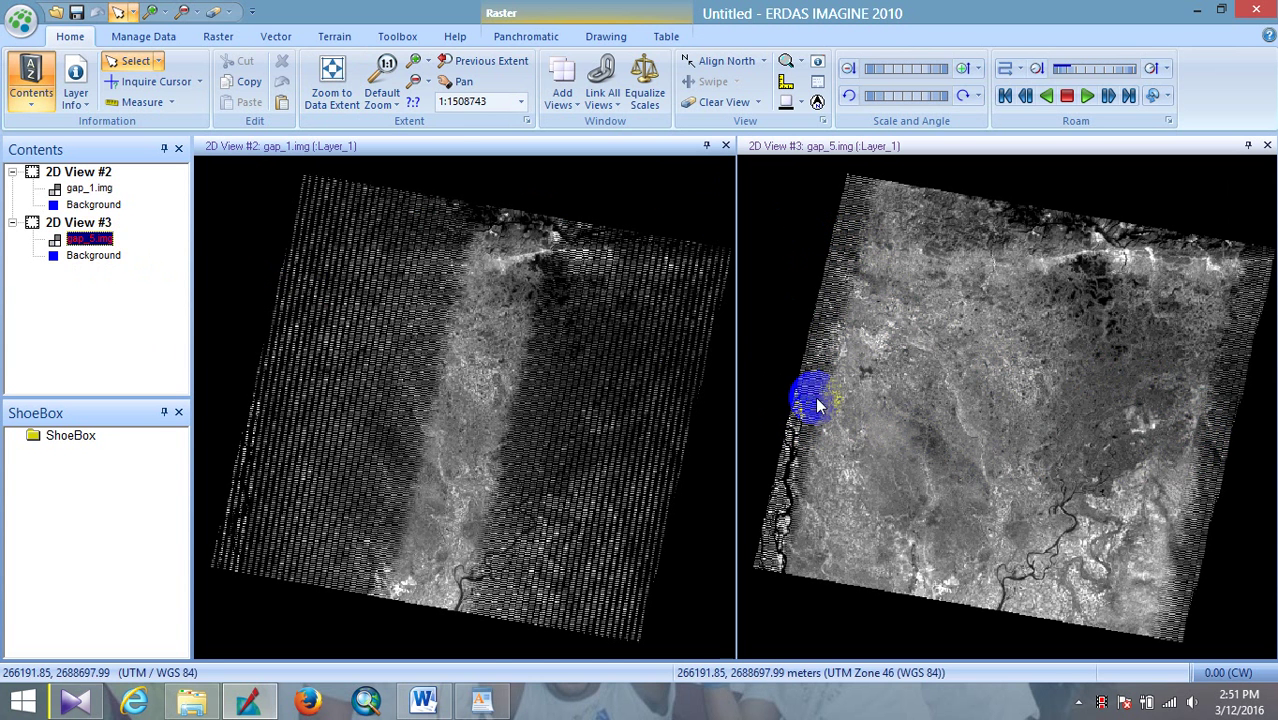
pyautogui.click(462, 153)
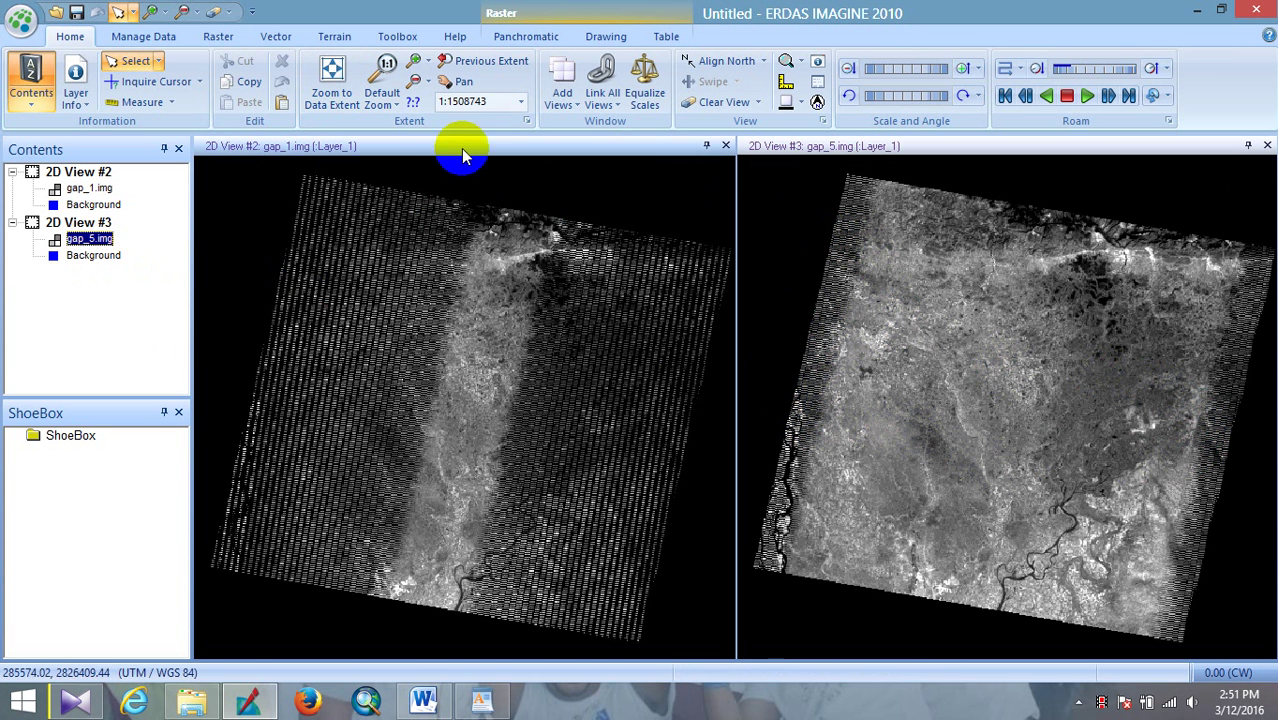
# - Open Focal Analysis with gap_5.img as input and name the output file final_gapfill in the output folder
pyautogui.click(455, 35)
pyautogui.click(589, 90)
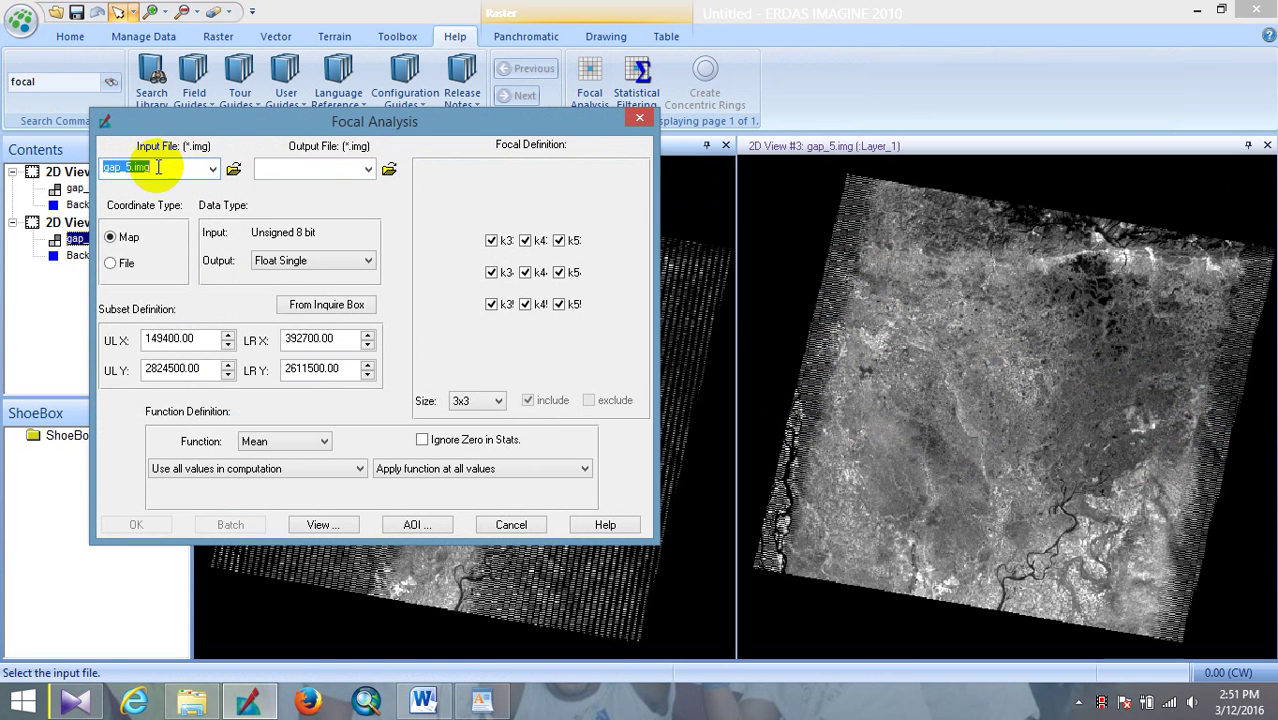
pyautogui.click(390, 168)
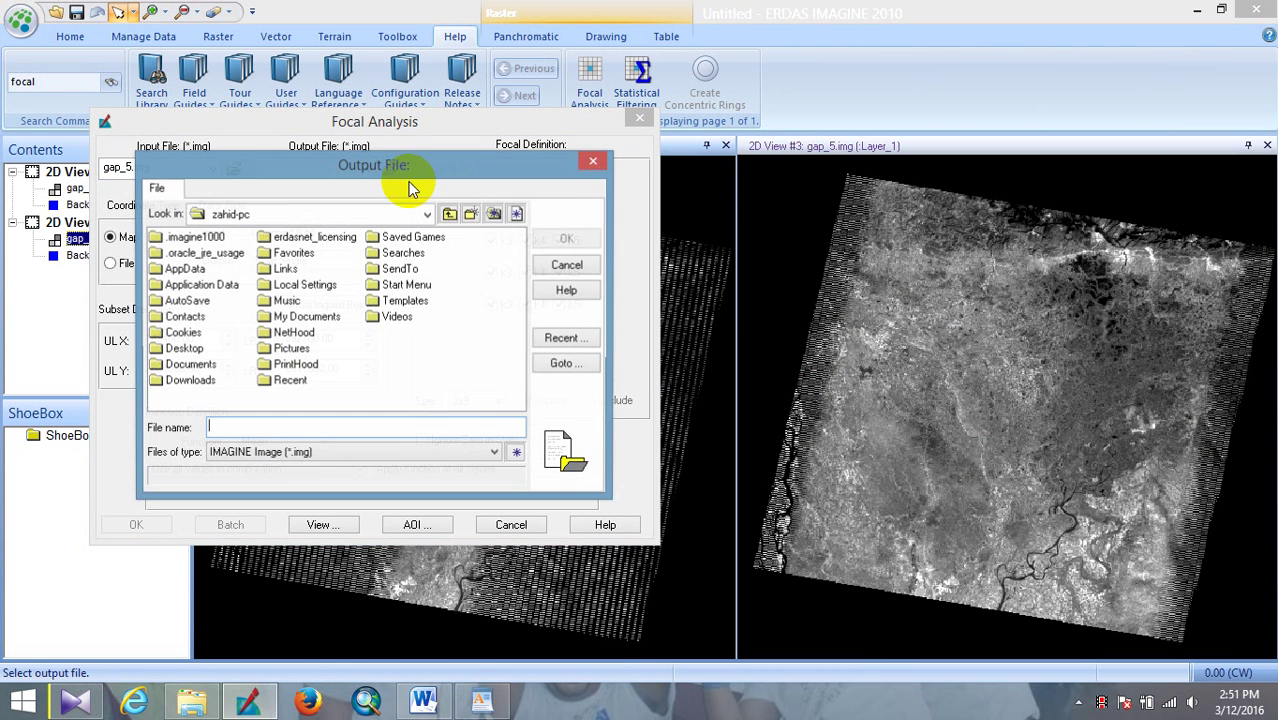
pyautogui.click(563, 340)
pyautogui.click(241, 418)
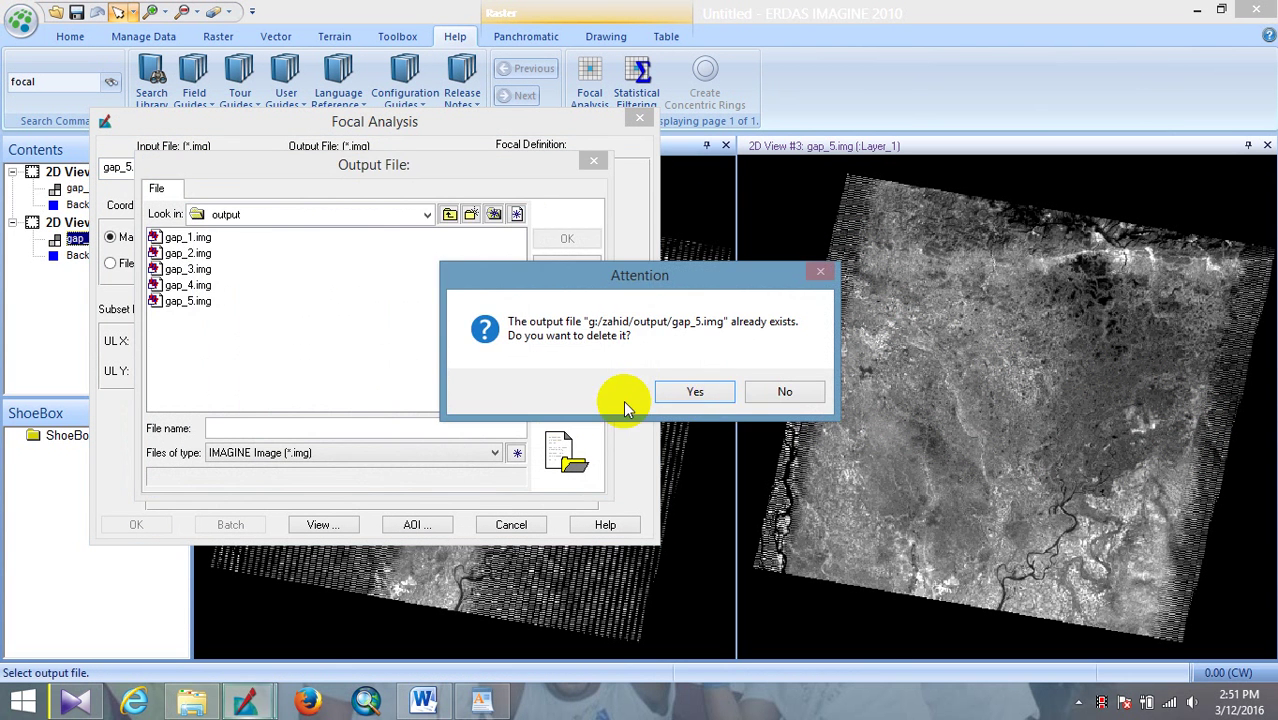
pyautogui.click(787, 392)
pyautogui.click(190, 301)
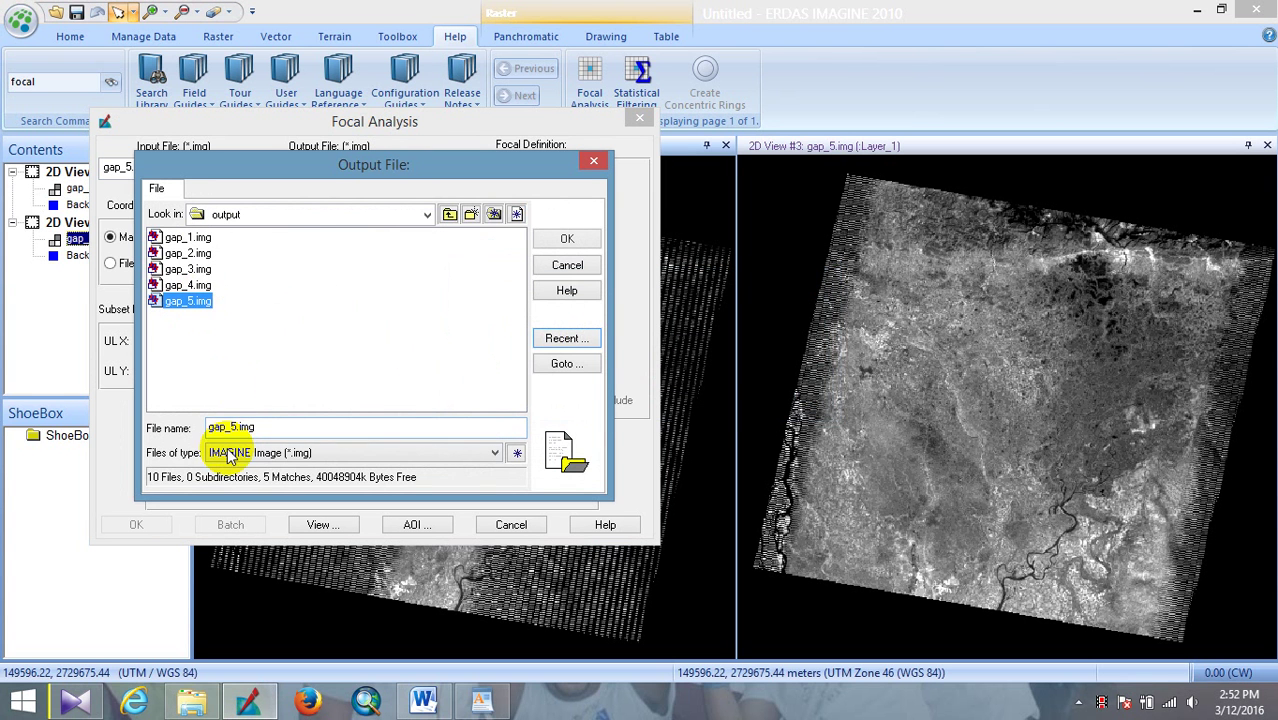
pyautogui.doubleClick(248, 425)
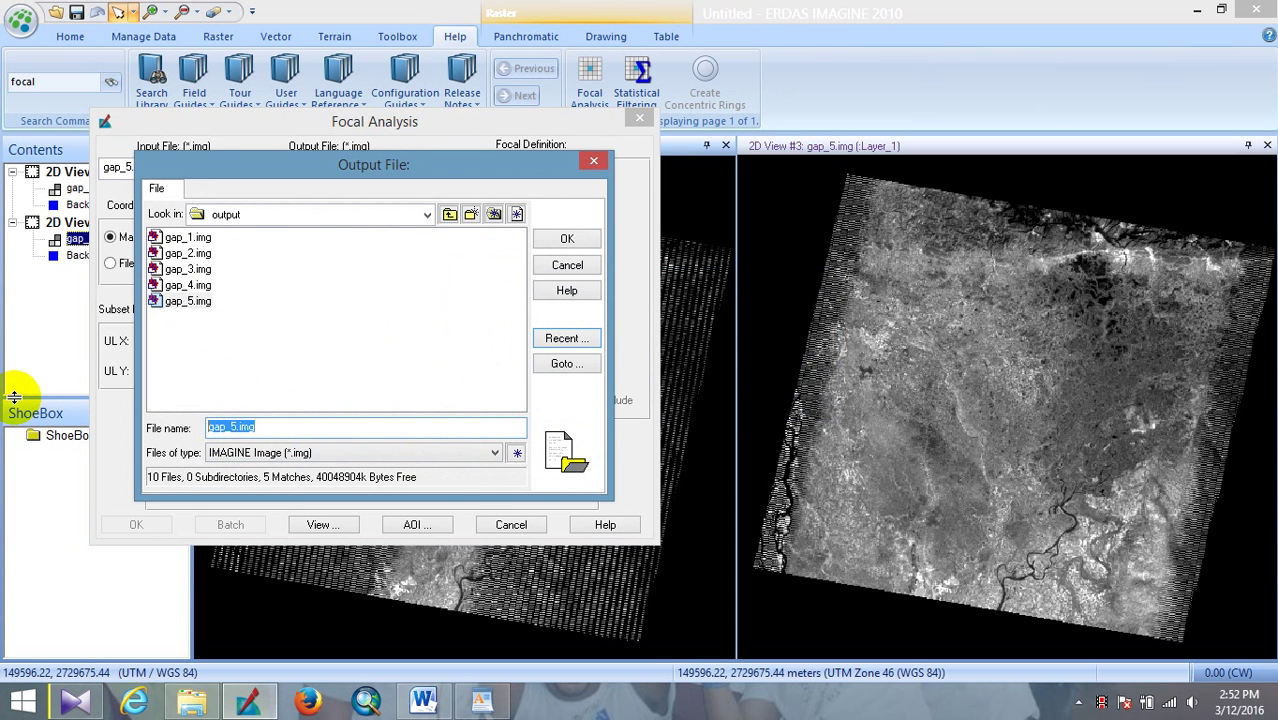
pyautogui.write('final_gapfill')
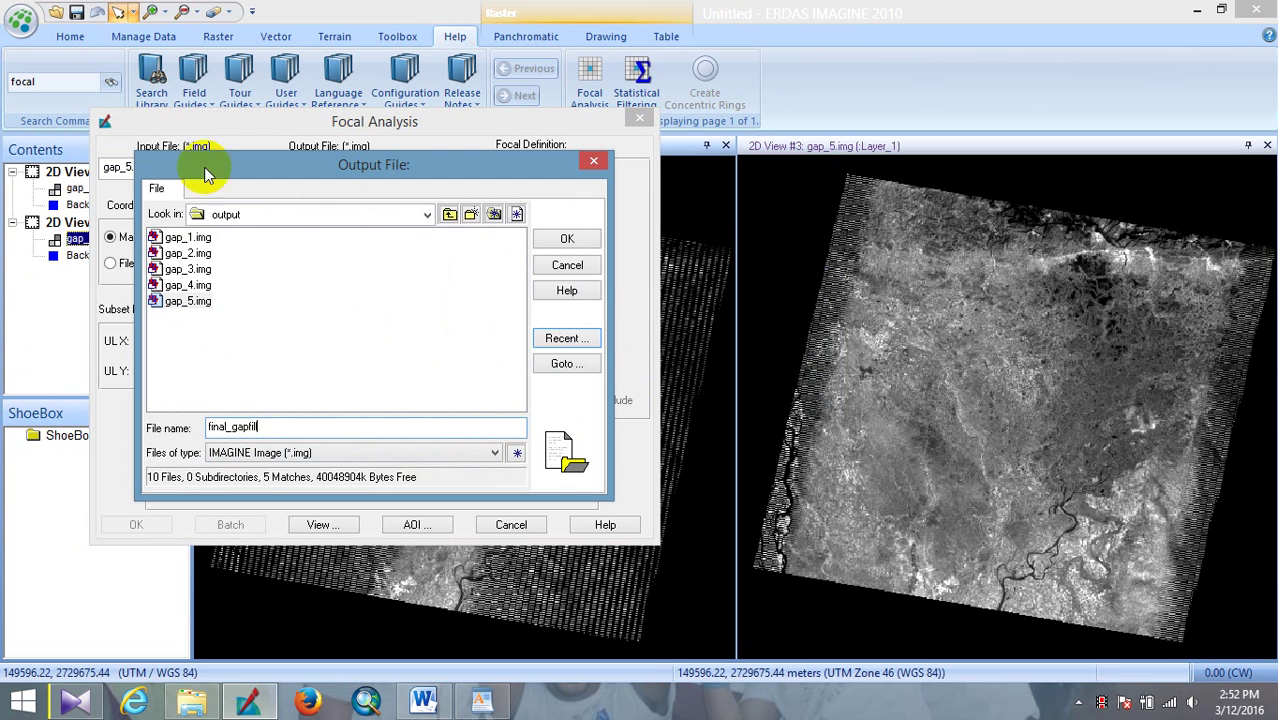
pyautogui.click(574, 240)
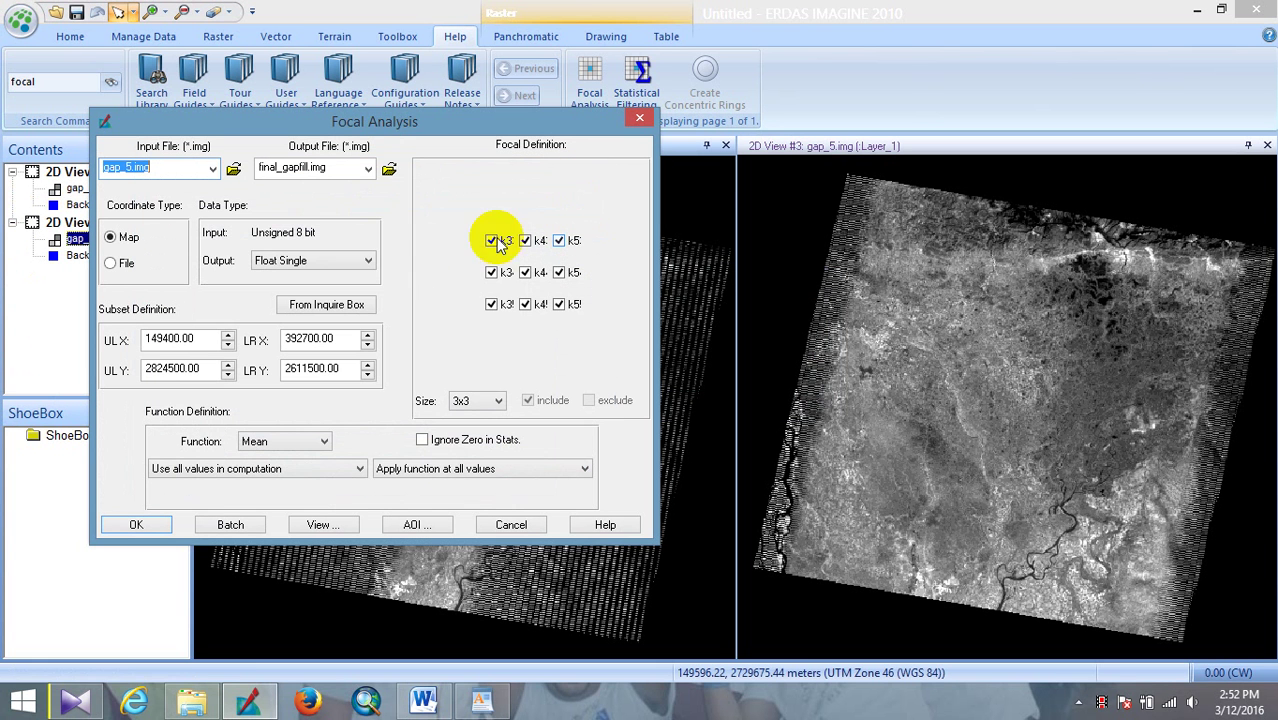
# - Set the output to Unsigned 8 bit, ignore the value 0 in the computation and zero in the statistics, and run the focal analysis
pyautogui.click(366, 261)
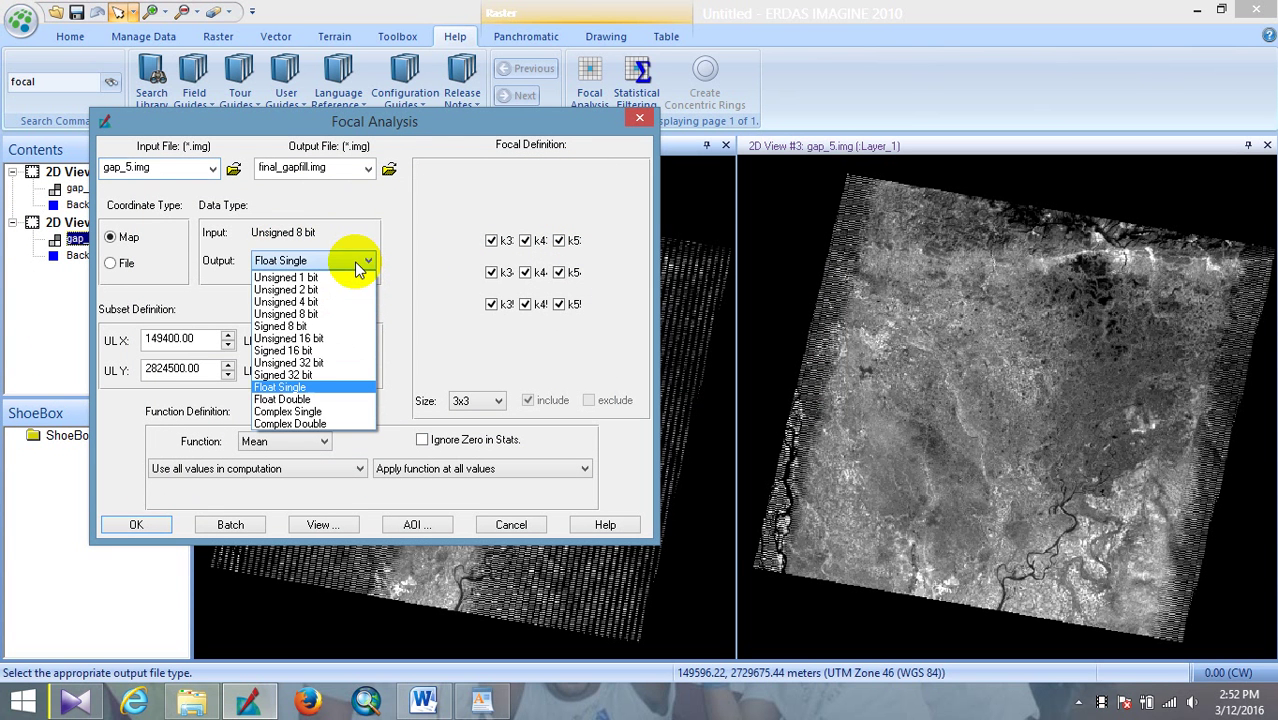
pyautogui.click(308, 313)
pyautogui.click(280, 469)
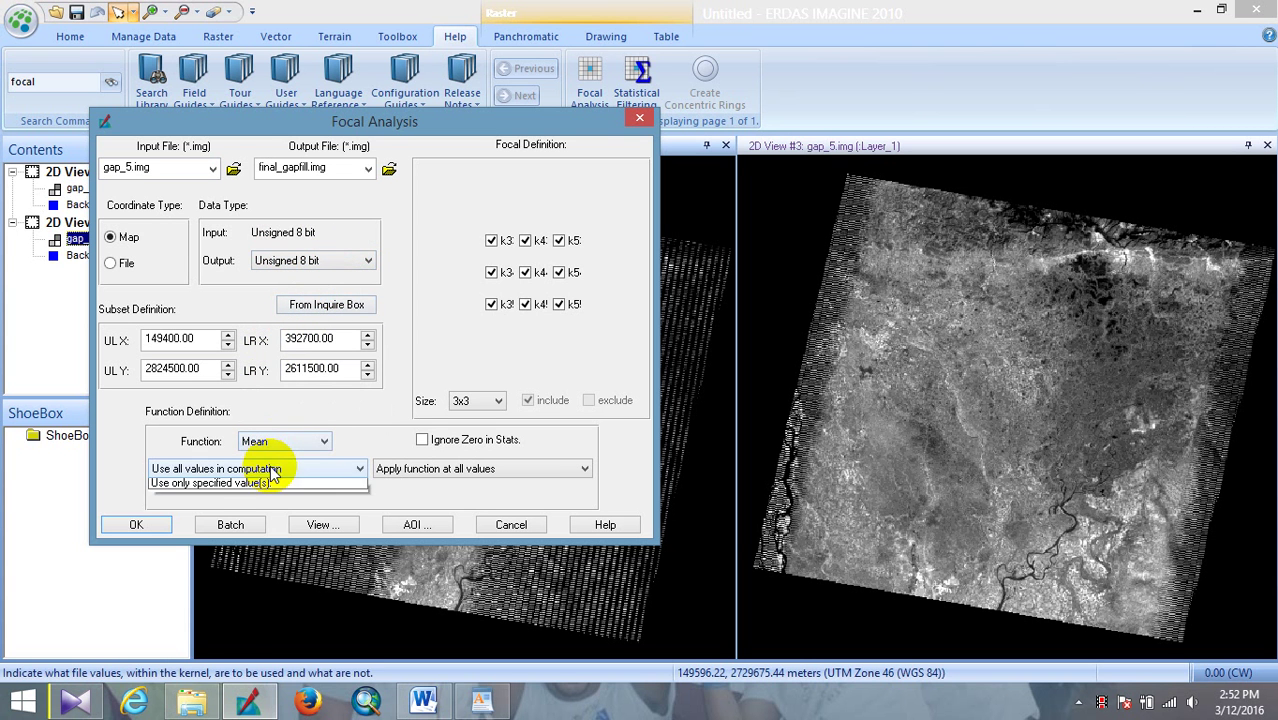
pyautogui.click(230, 497)
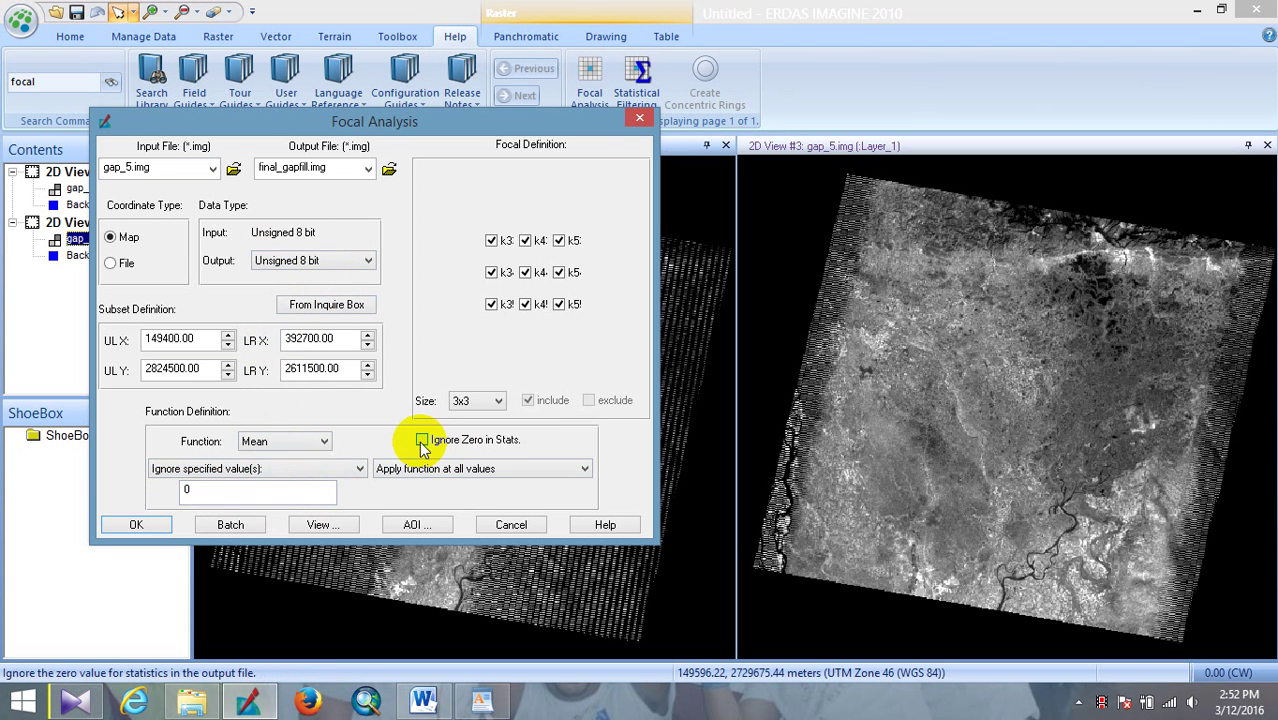
pyautogui.click(422, 439)
pyautogui.click(137, 525)
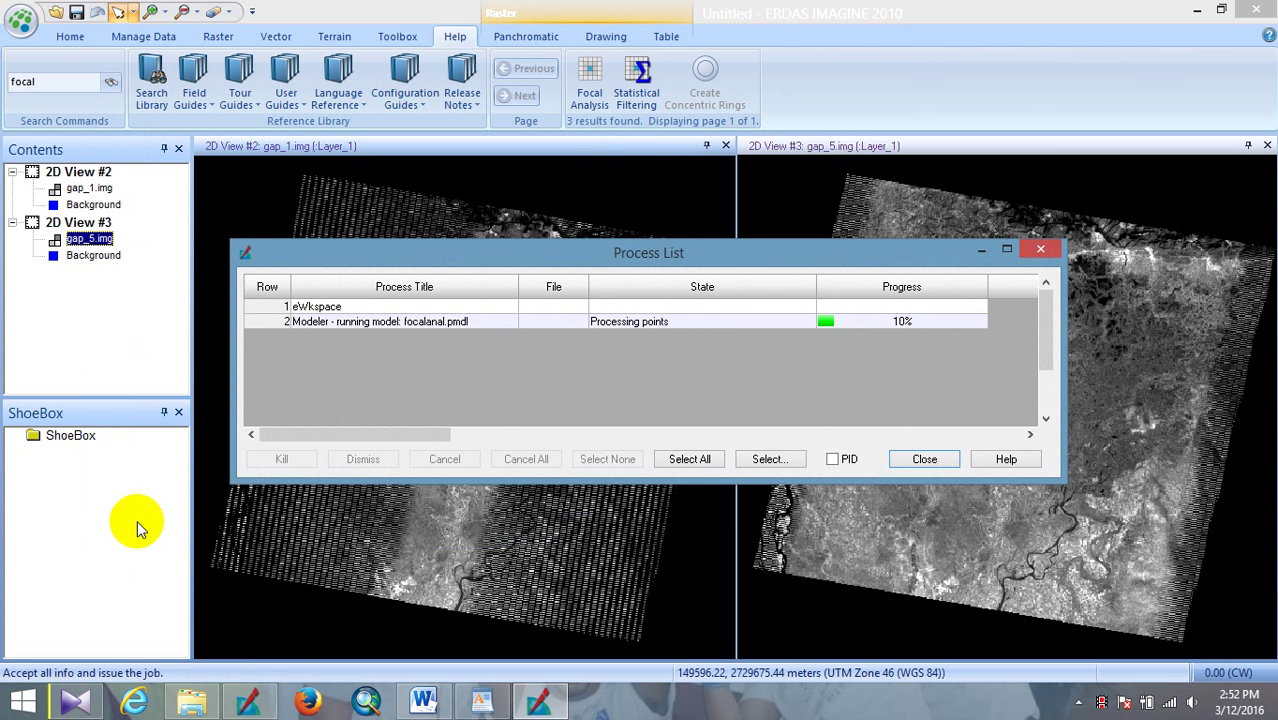
pyautogui.click(1050, 256)
# - Load final_gapfill.img from the output folder into the view holding gap_5.img and fit it to the data extent
pyautogui.rightClick(898, 267)
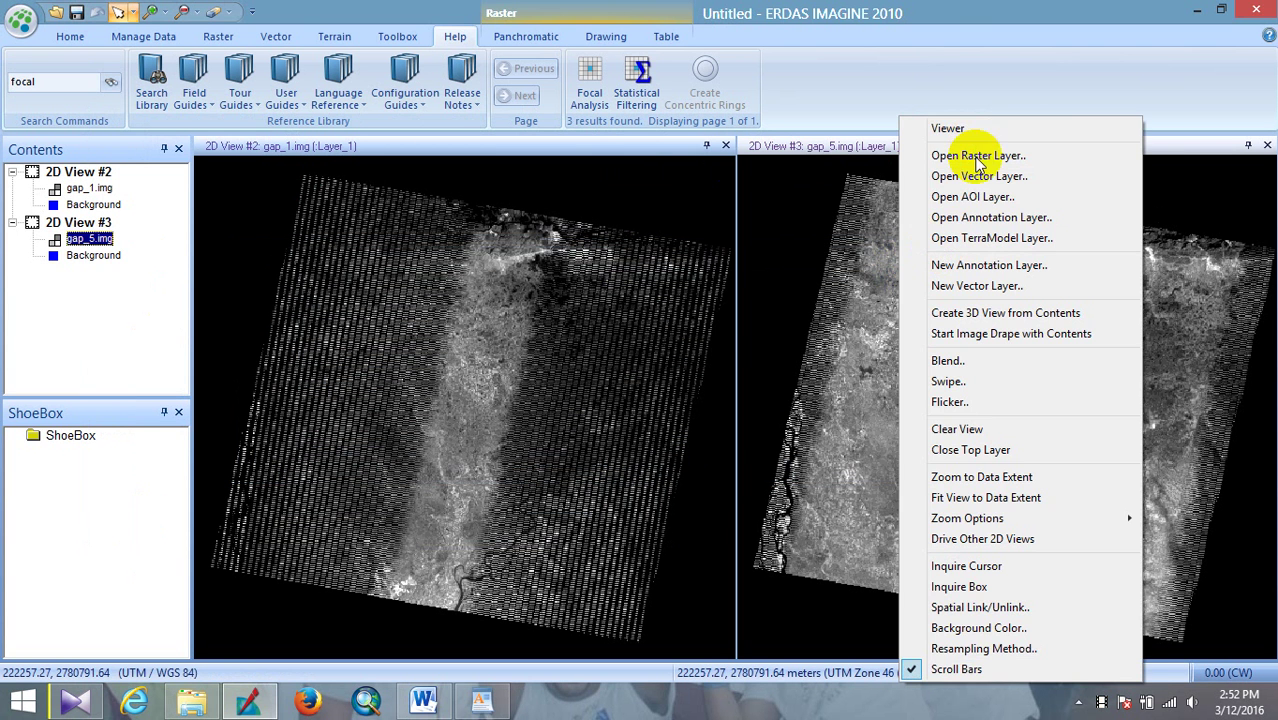
pyautogui.click(978, 158)
pyautogui.click(836, 354)
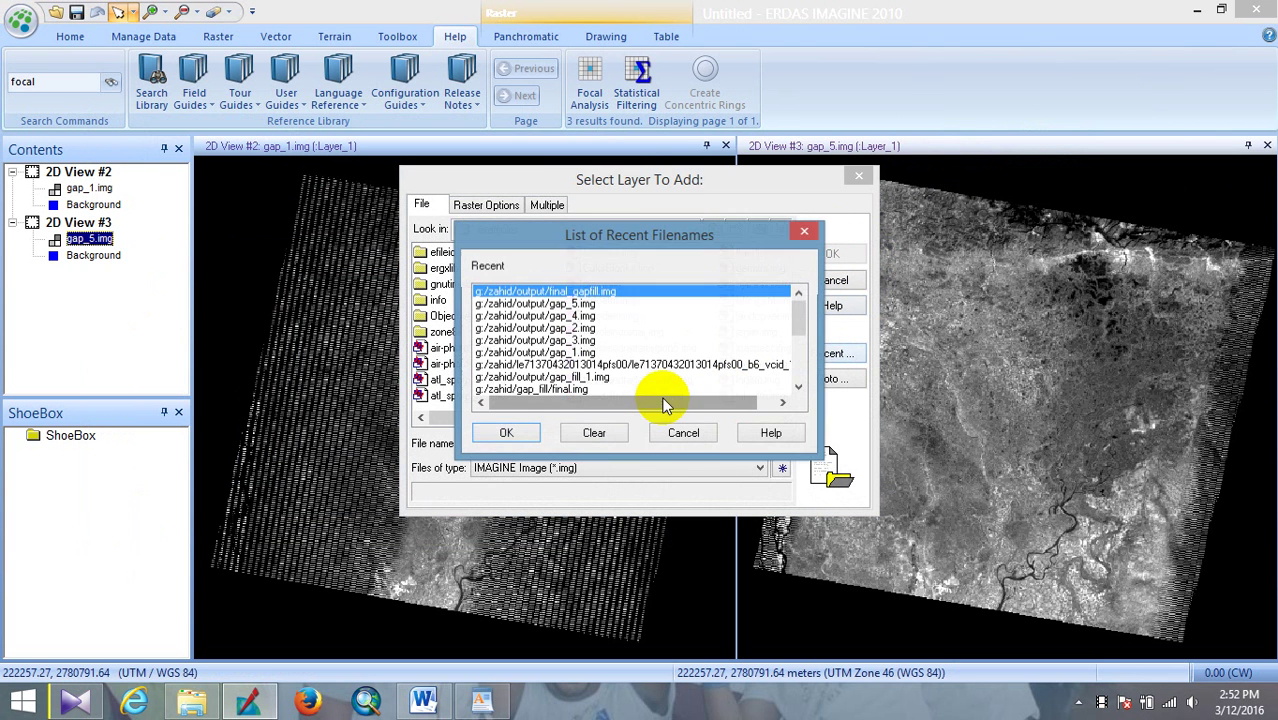
pyautogui.click(504, 432)
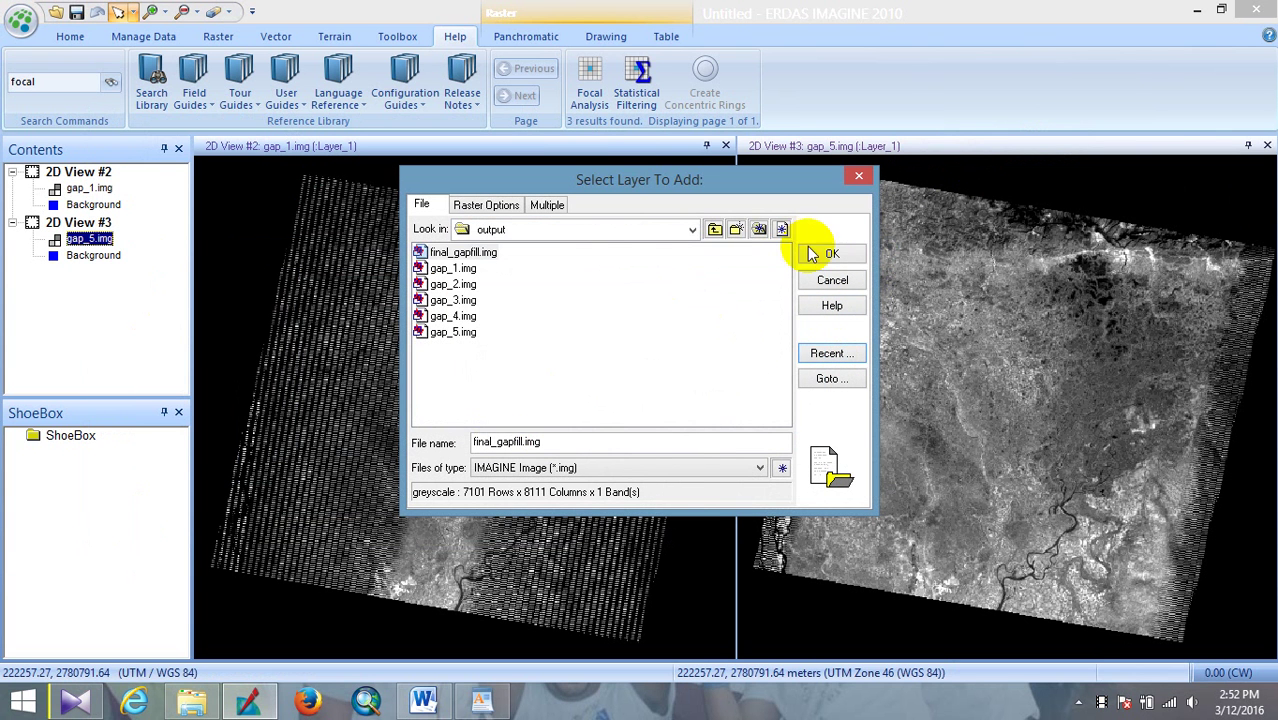
pyautogui.click(445, 253)
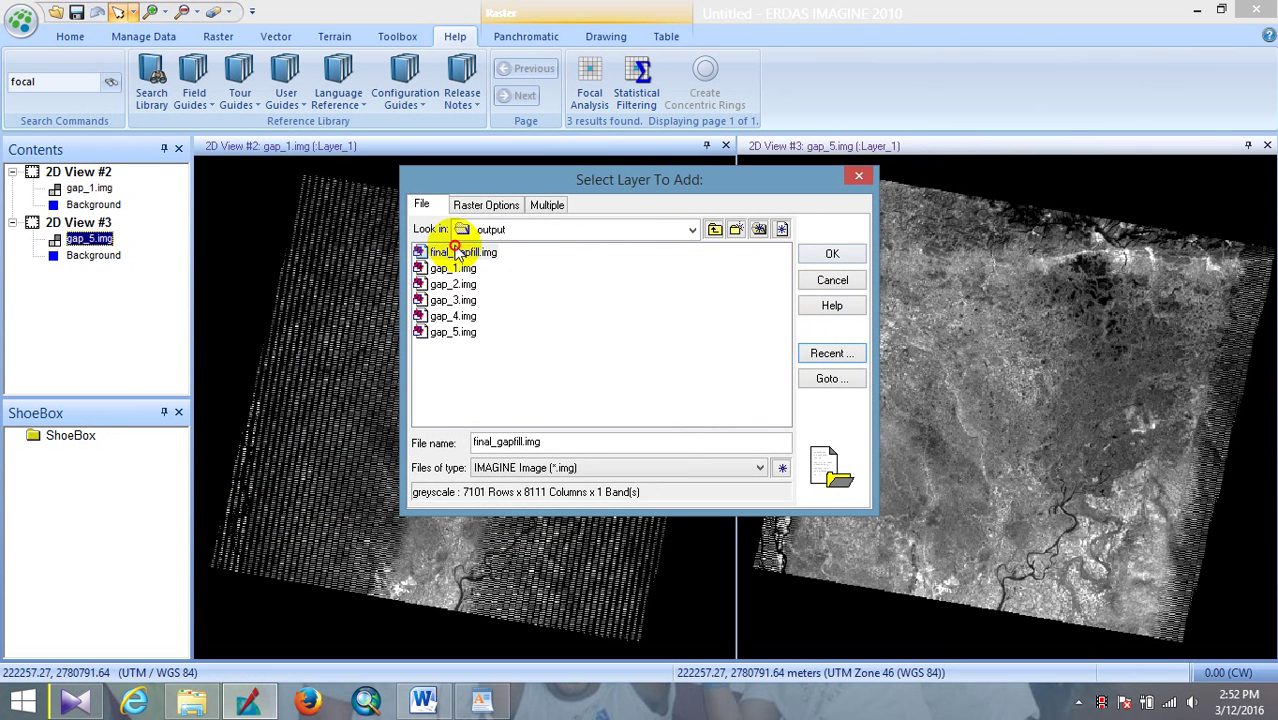
pyautogui.click(831, 254)
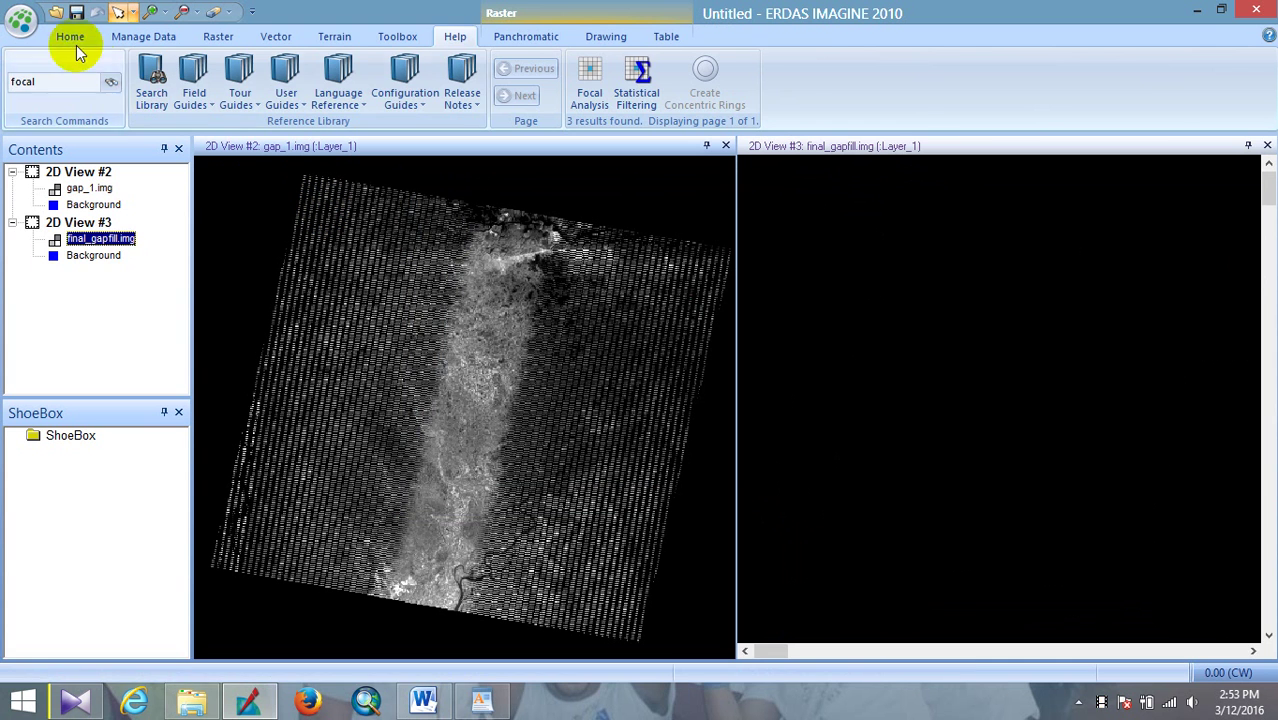
pyautogui.click(70, 37)
pyautogui.click(331, 85)
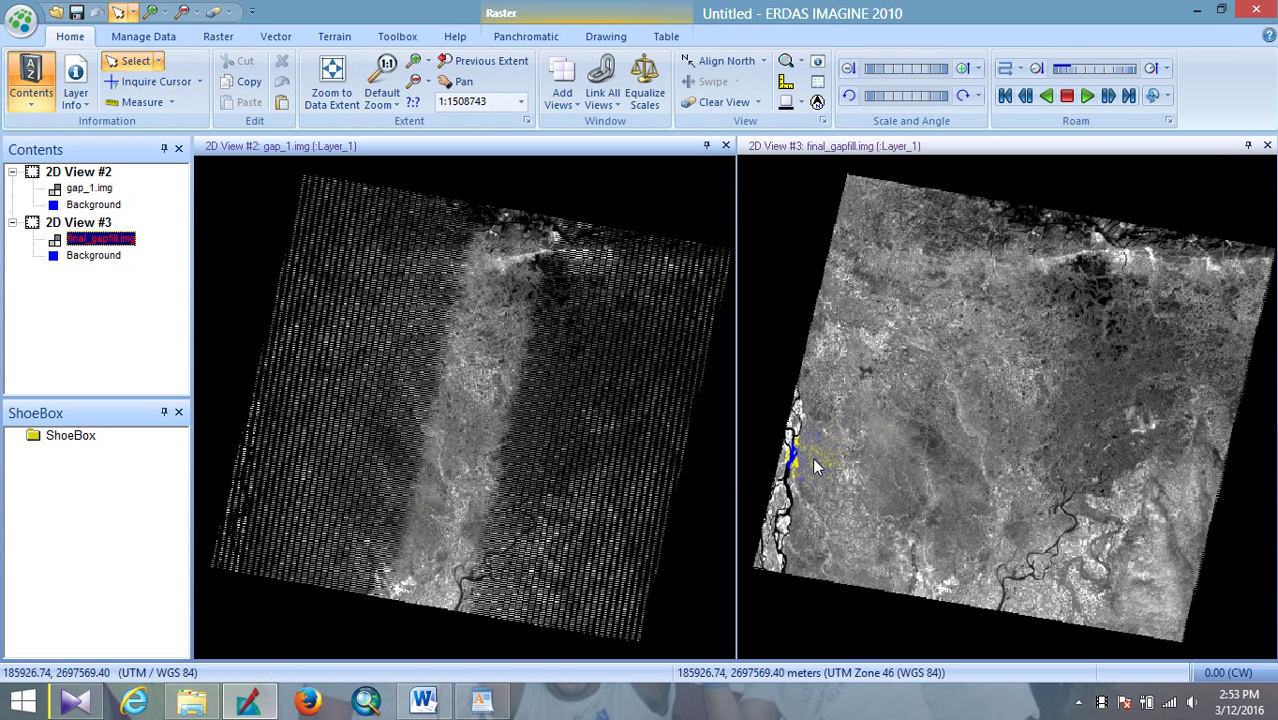
# - Examine the final_gapfill.img image at several zoom levels for remaining scan-line gaps, including its side edges
pyautogui.scroll(2, 829, 438)
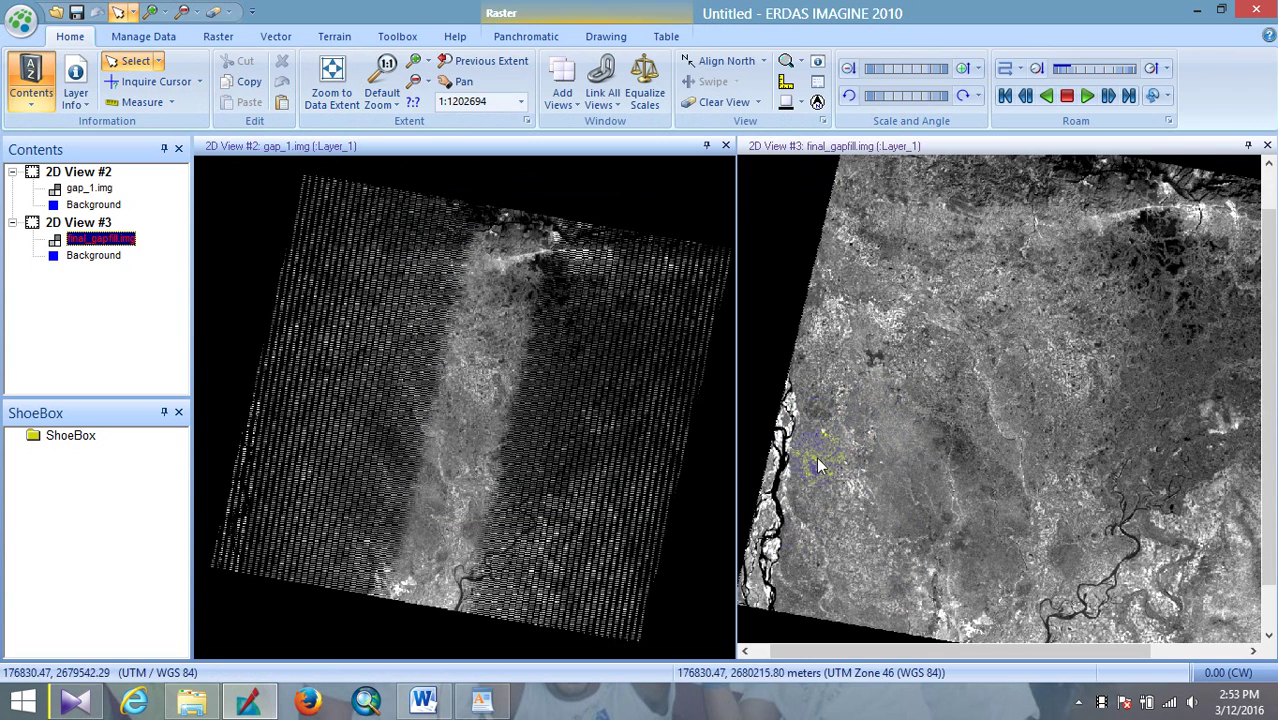
pyautogui.moveTo(873, 653); pyautogui.dragTo(968, 650)
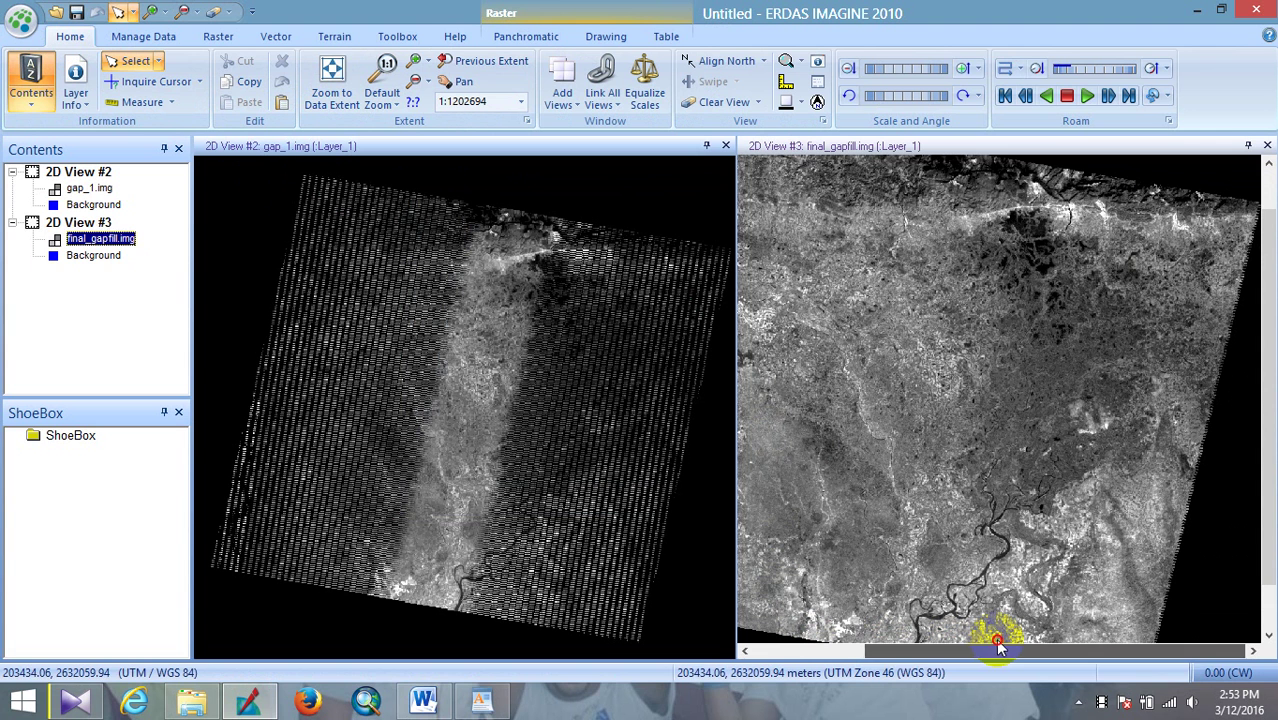
pyautogui.click(962, 482)
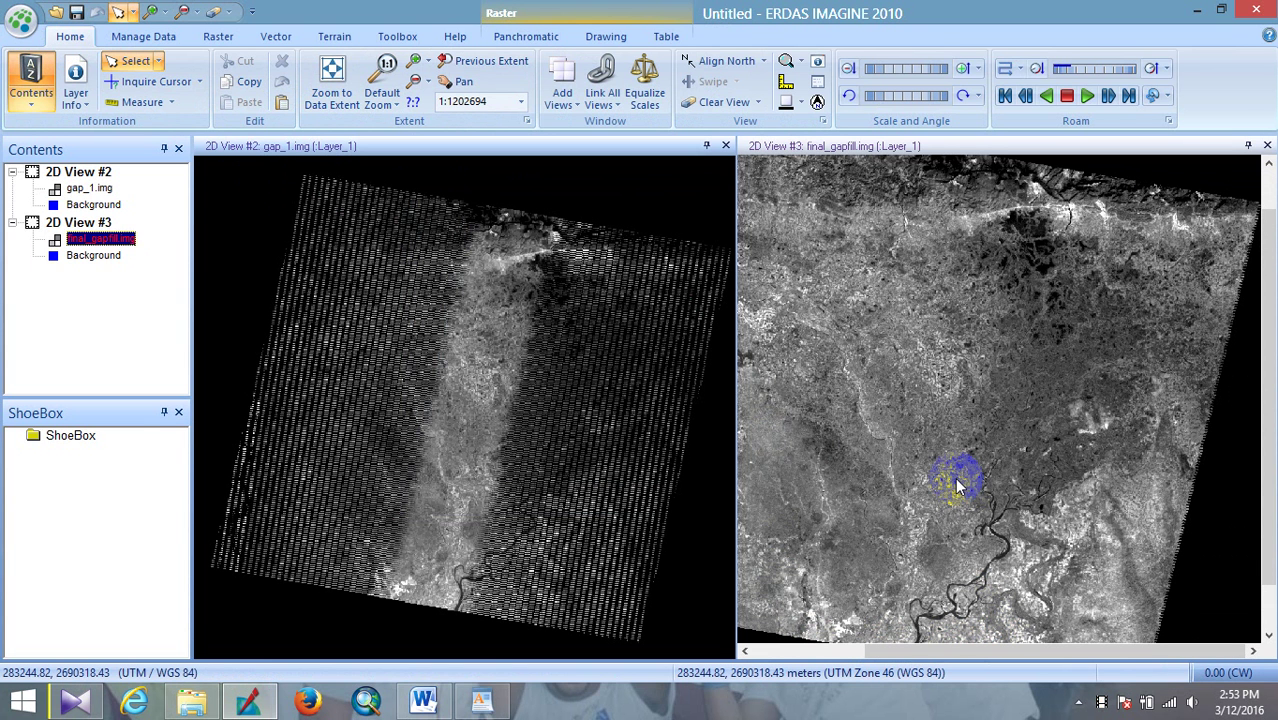
pyautogui.click(822, 450)
pyautogui.moveTo(920, 648); pyautogui.dragTo(860, 638)
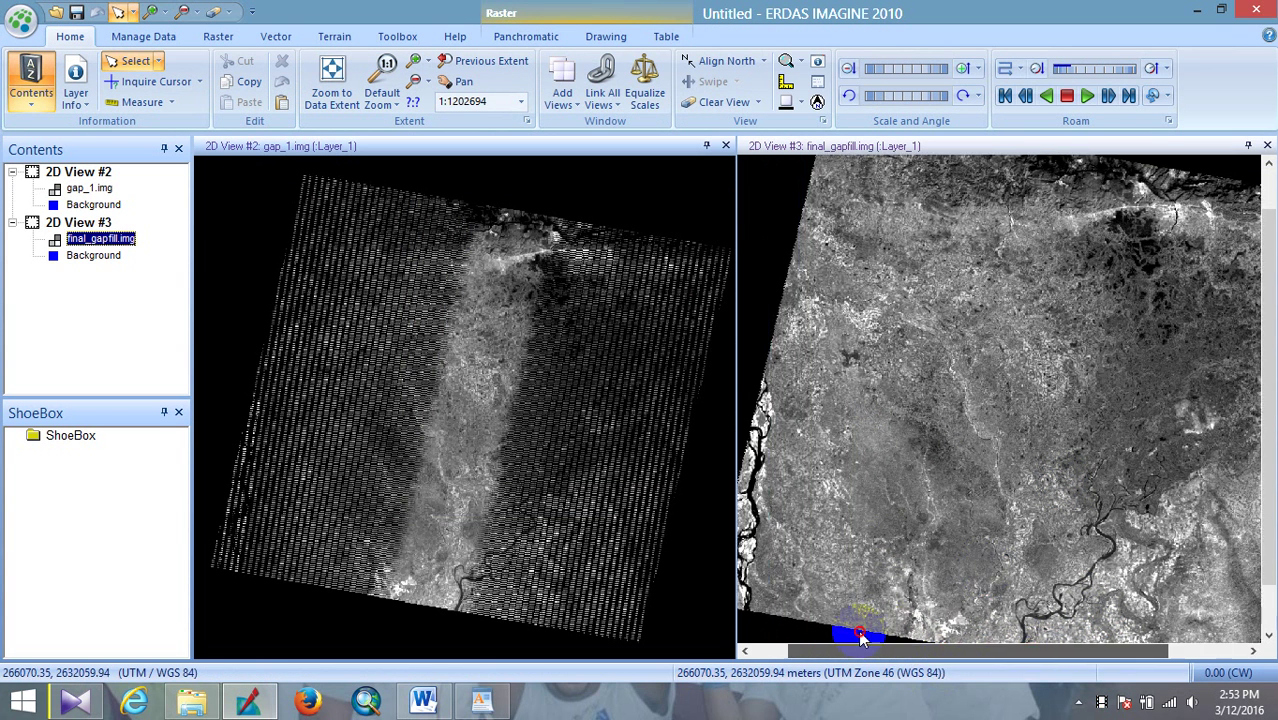
pyautogui.scroll(-2, 1007, 488)
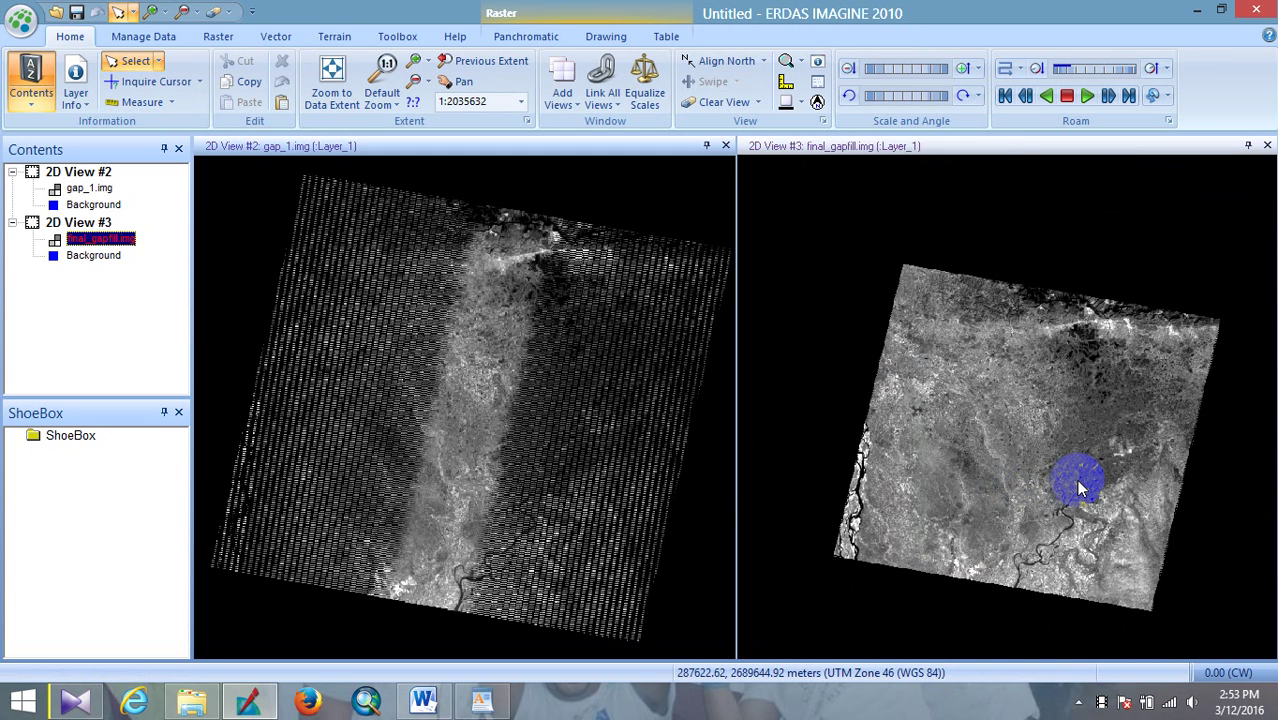
pyautogui.moveTo(1080, 488); pyautogui.dragTo(1104, 540)
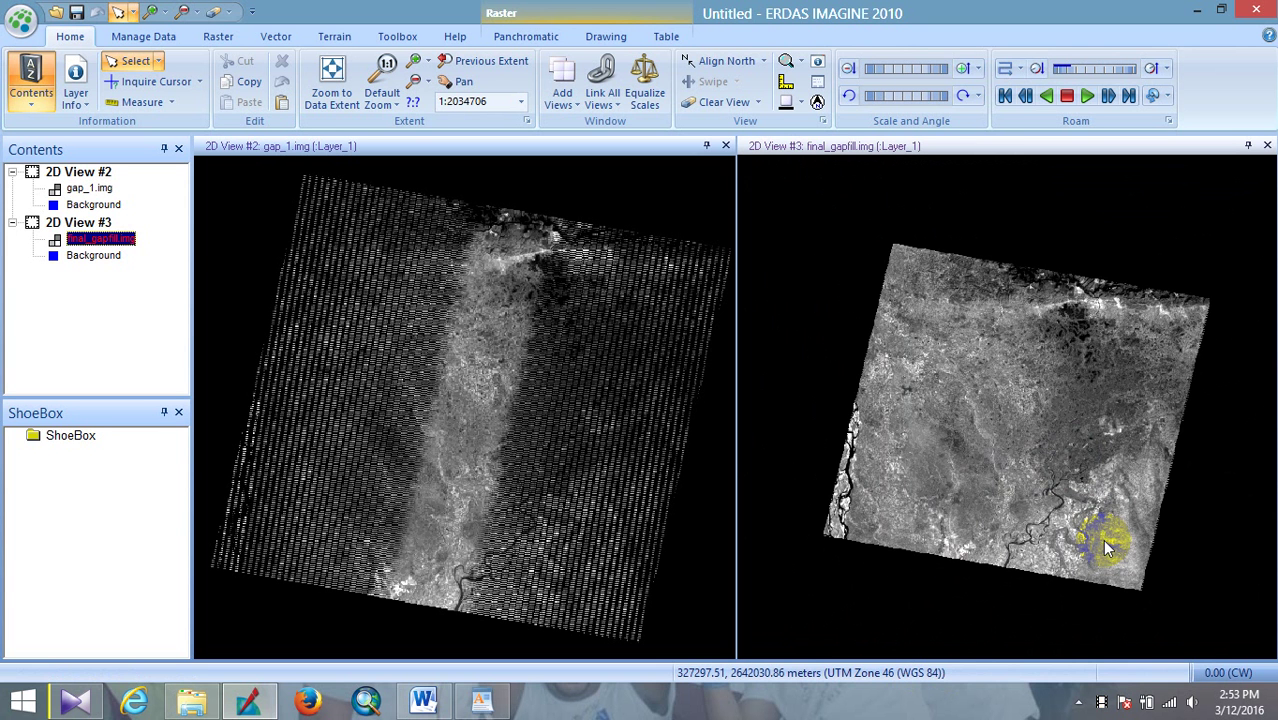
pyautogui.scroll(2, 1102, 539)
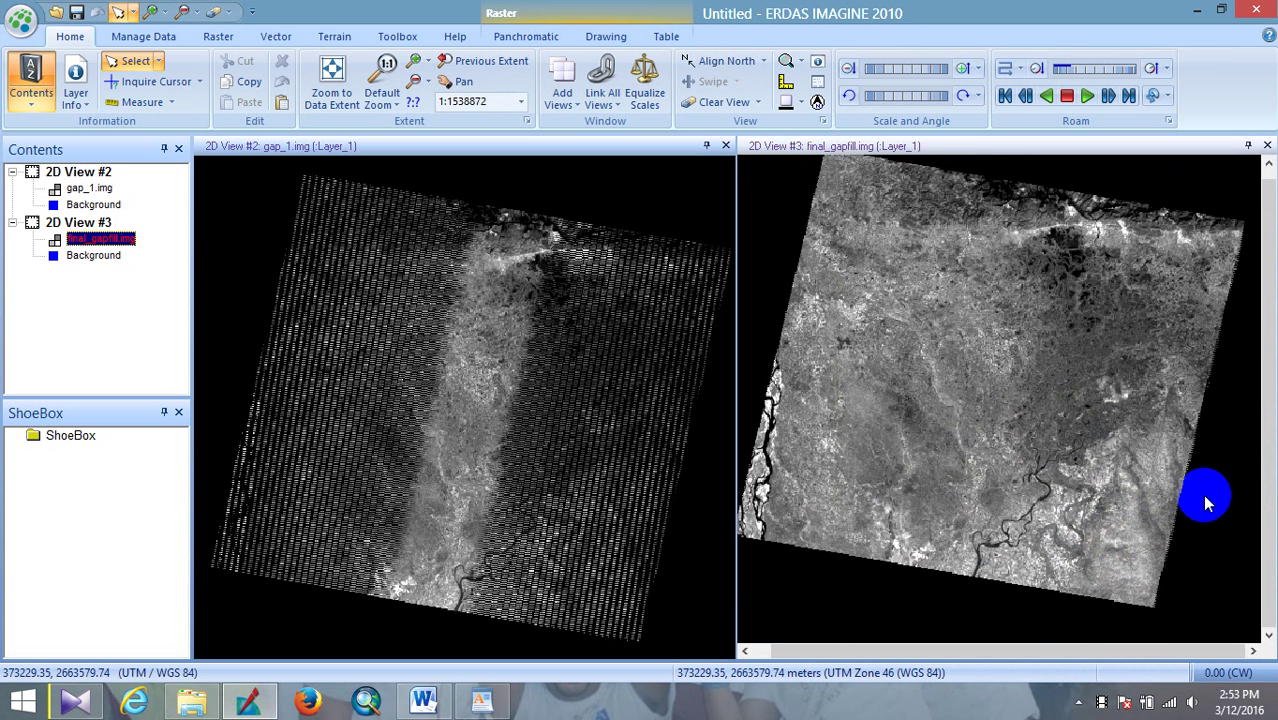
pyautogui.click(1270, 427)
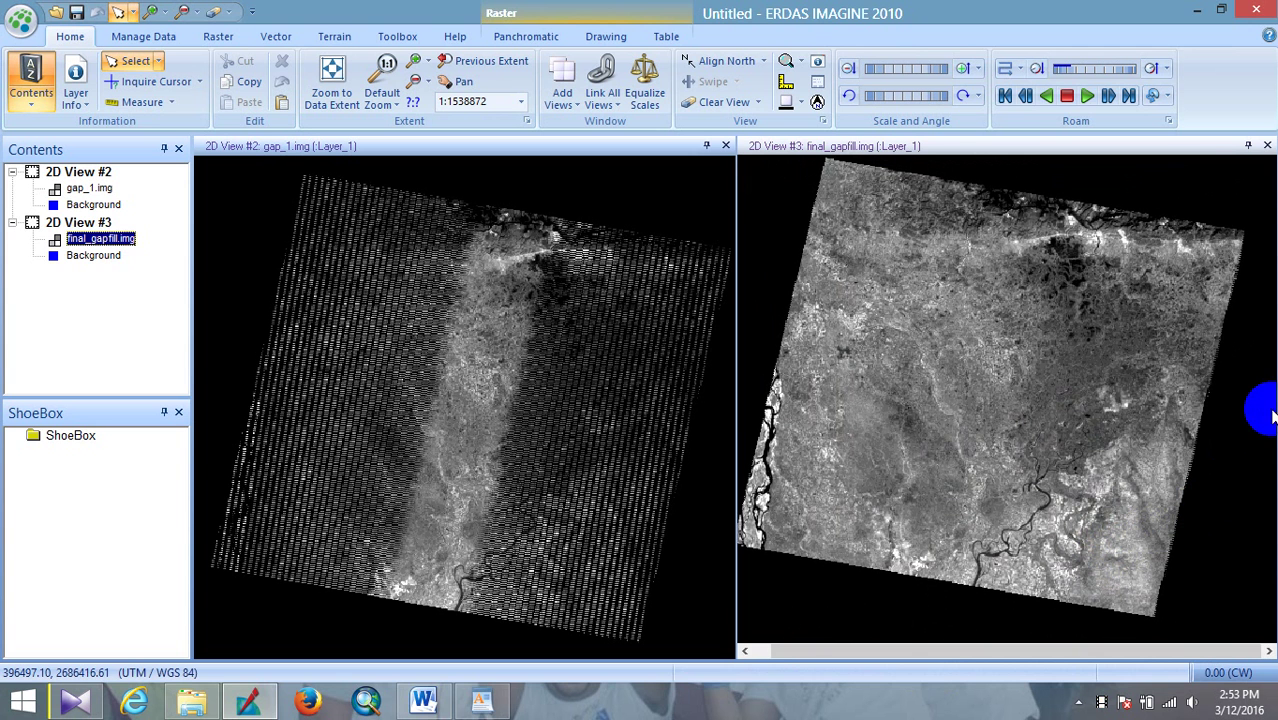
# - Switch to the open Word document
pyautogui.click(440, 705)
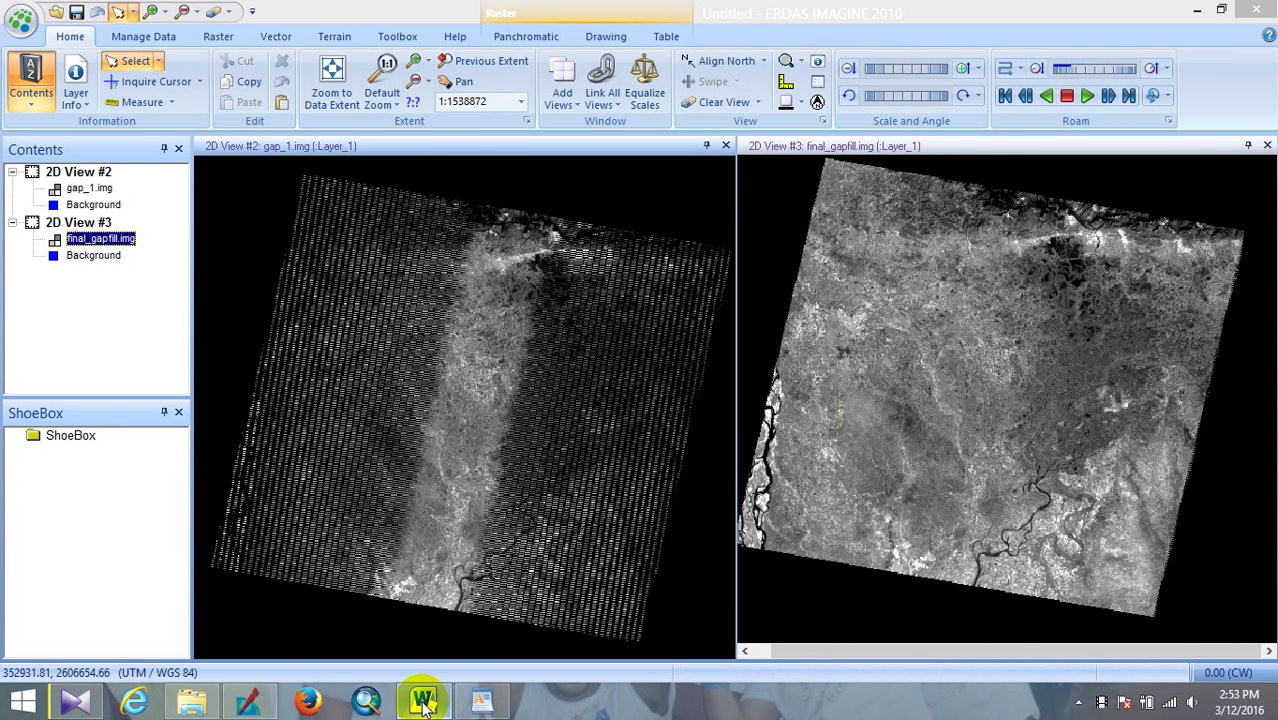